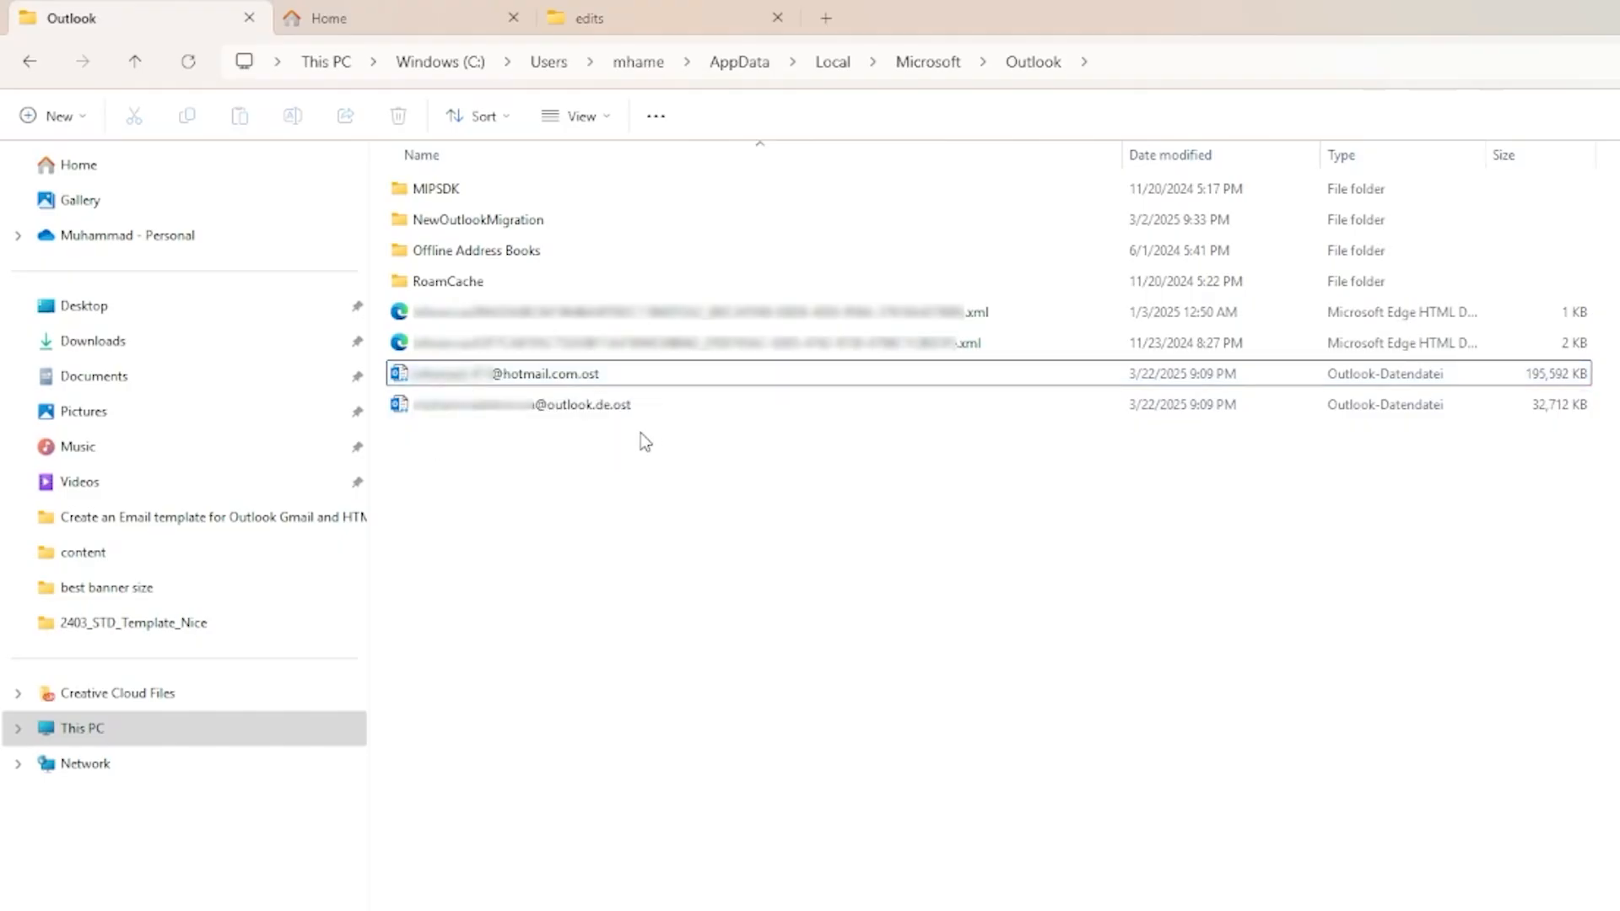
# Examine the OST files of the two mail accounts in the Outlook data folder.
pyautogui.click(634, 363)
pyautogui.click(428, 384)
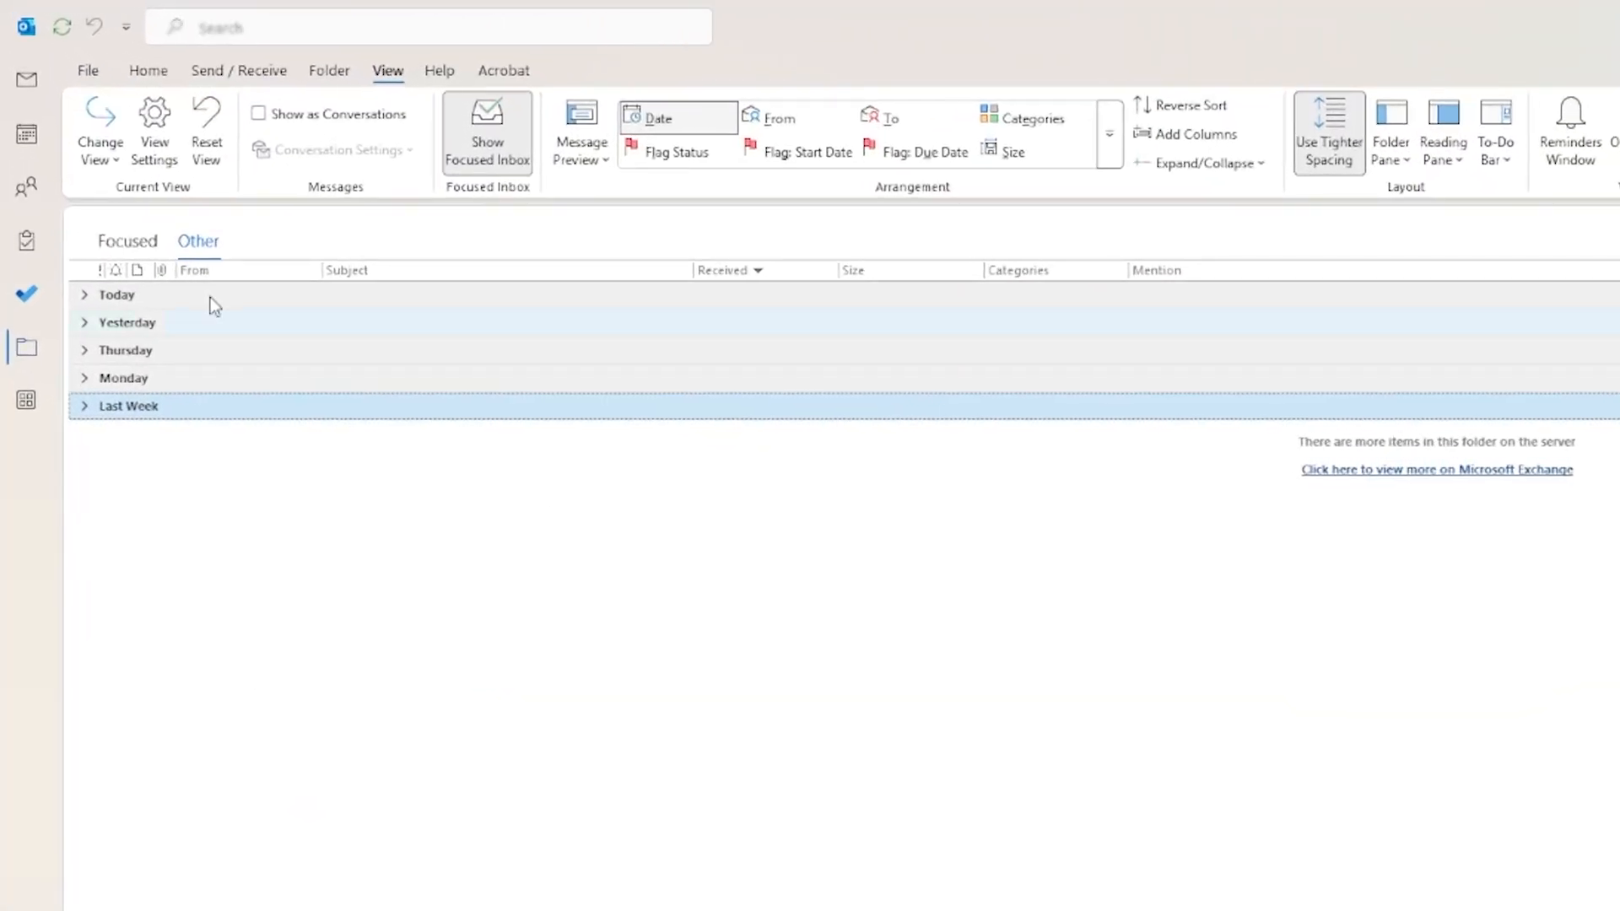
# Start an export to a file with Outlook's Import and Export Wizard, choosing Outlook Data File (.pst) as the file type.
pyautogui.click(87, 70)
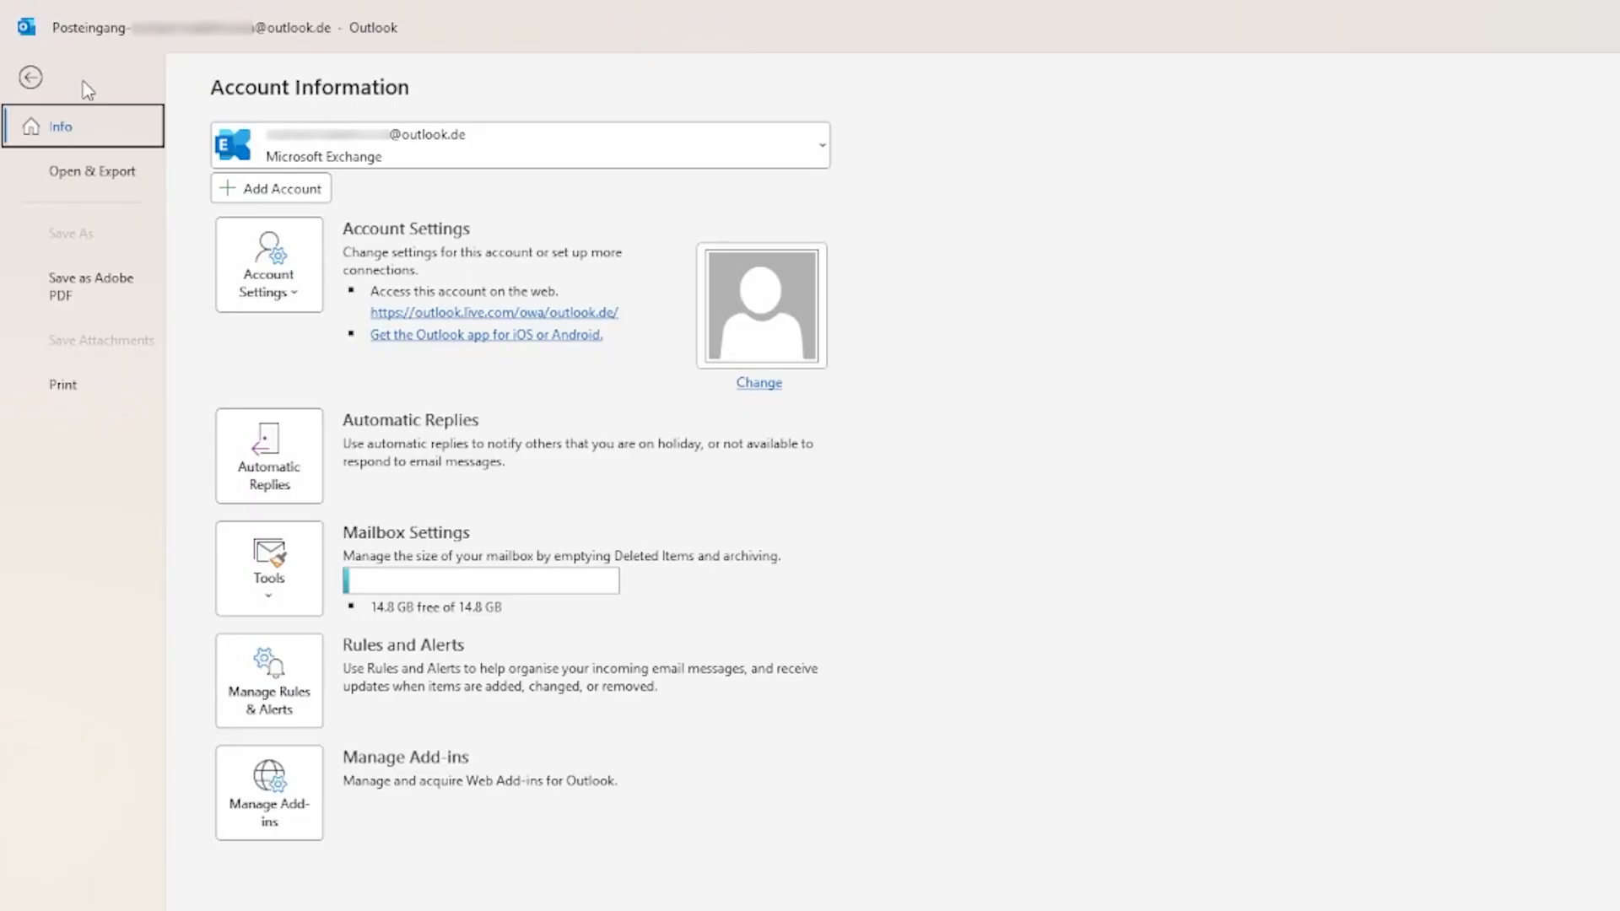
pyautogui.click(96, 175)
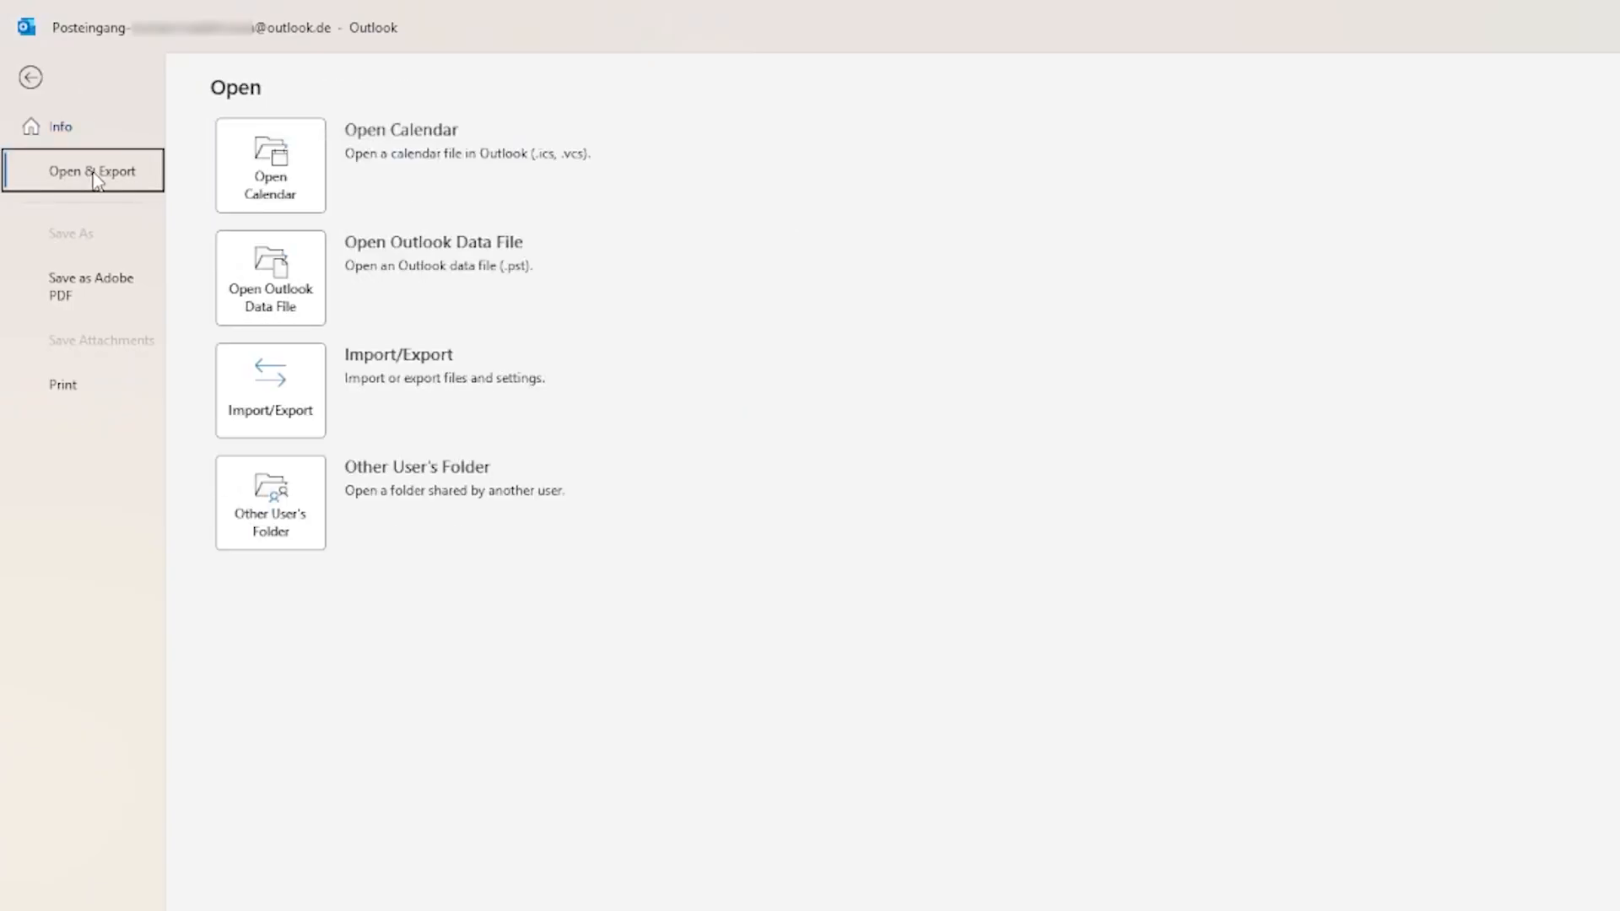
pyautogui.click(308, 404)
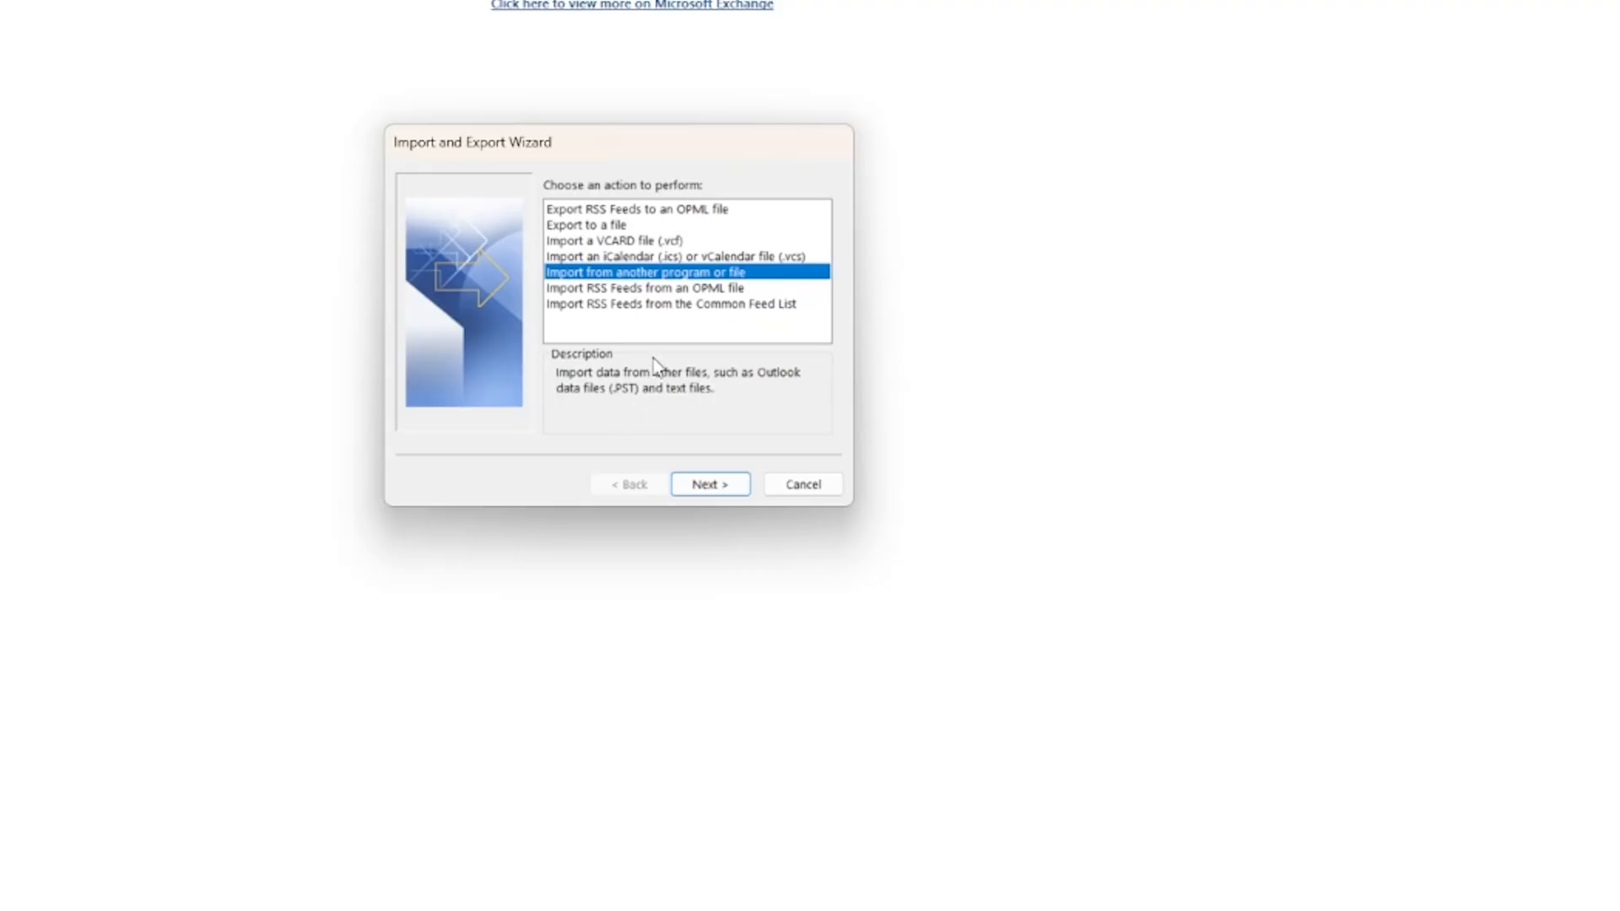
pyautogui.click(615, 226)
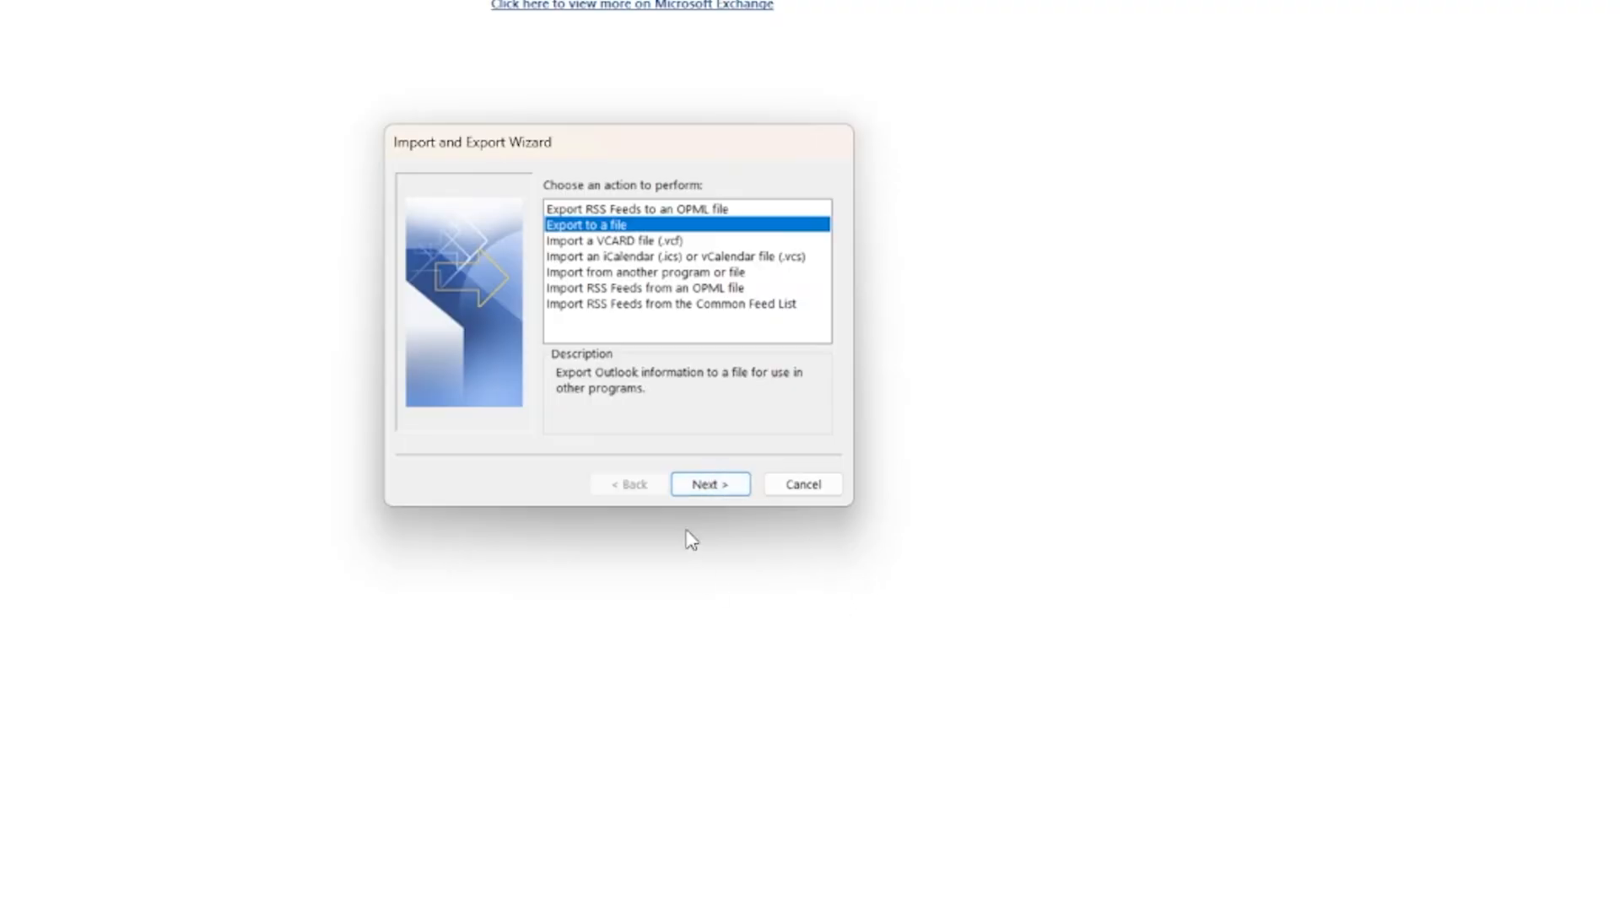
pyautogui.click(714, 491)
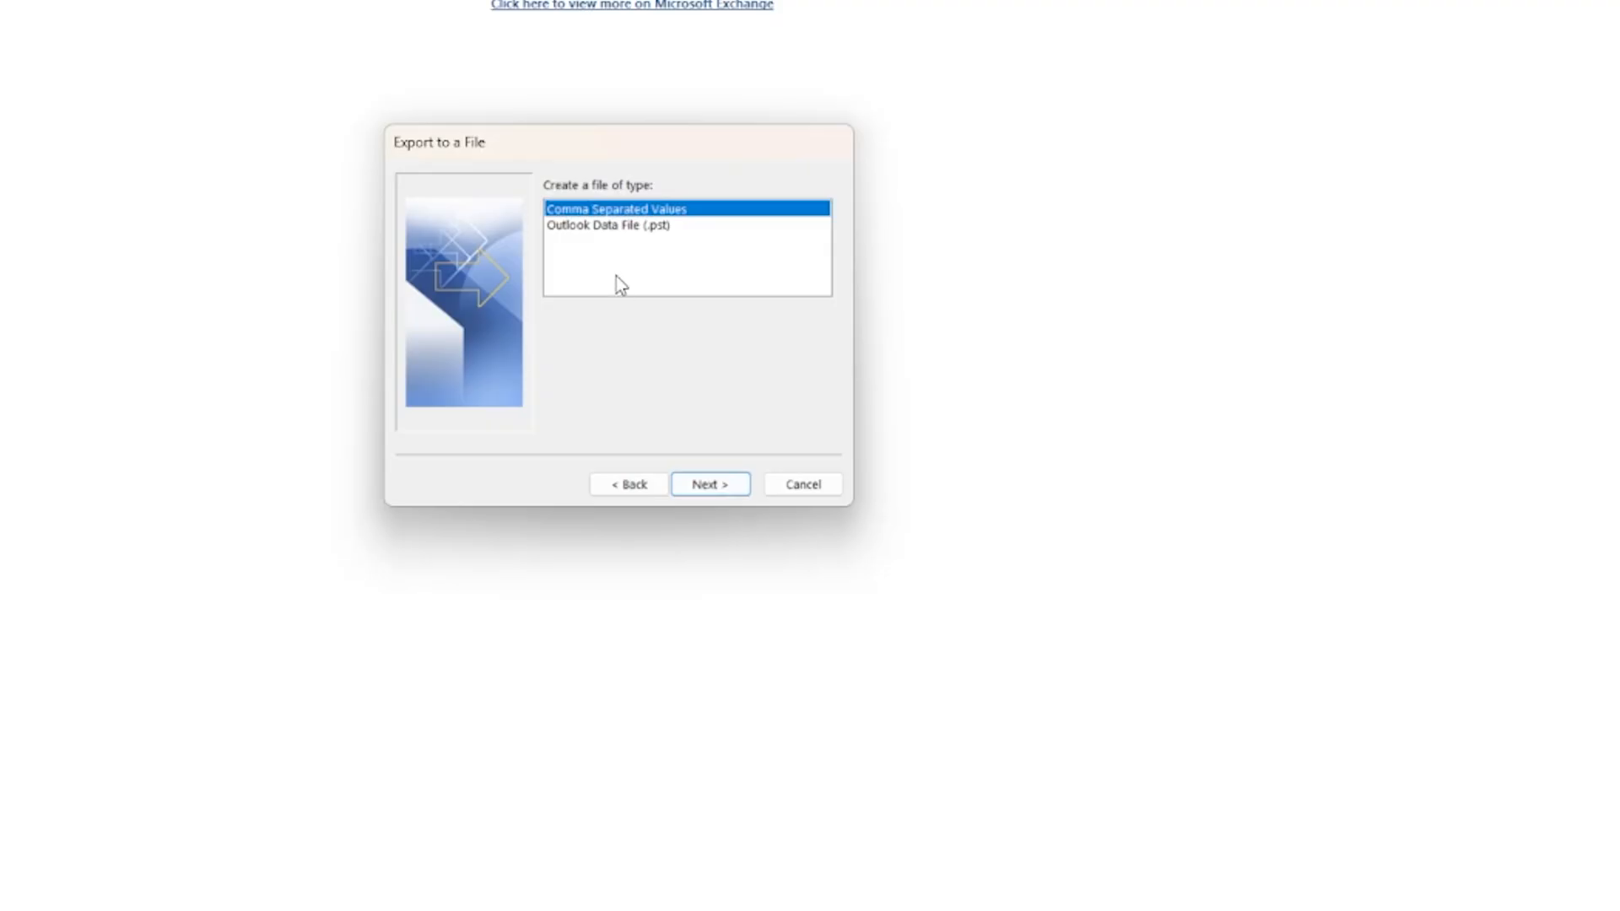
pyautogui.click(601, 226)
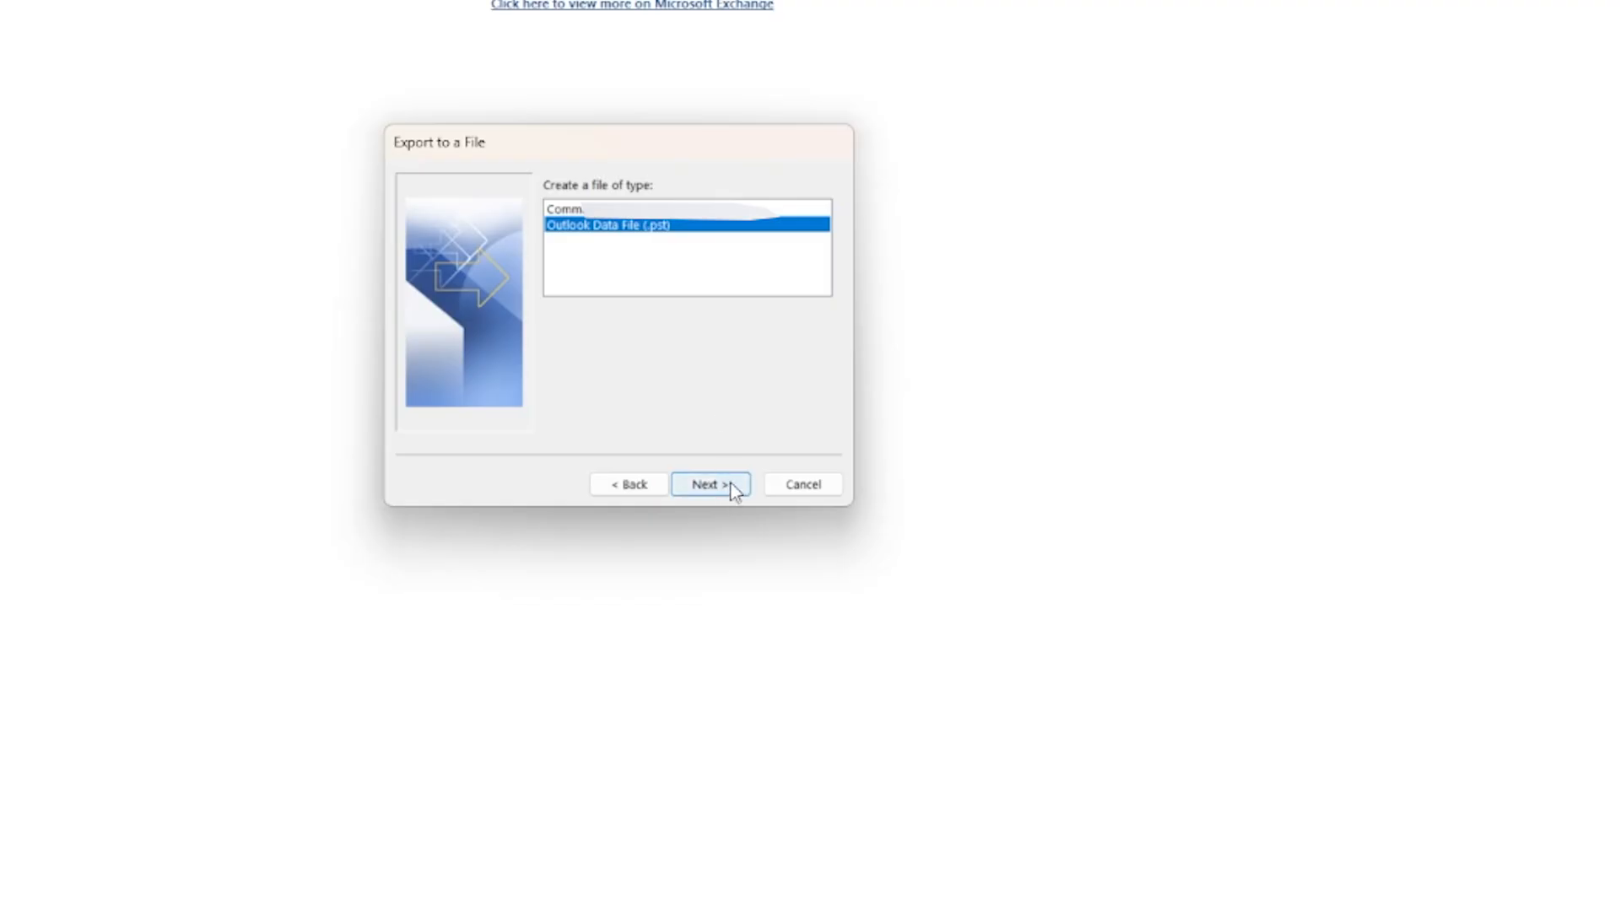
pyautogui.click(732, 490)
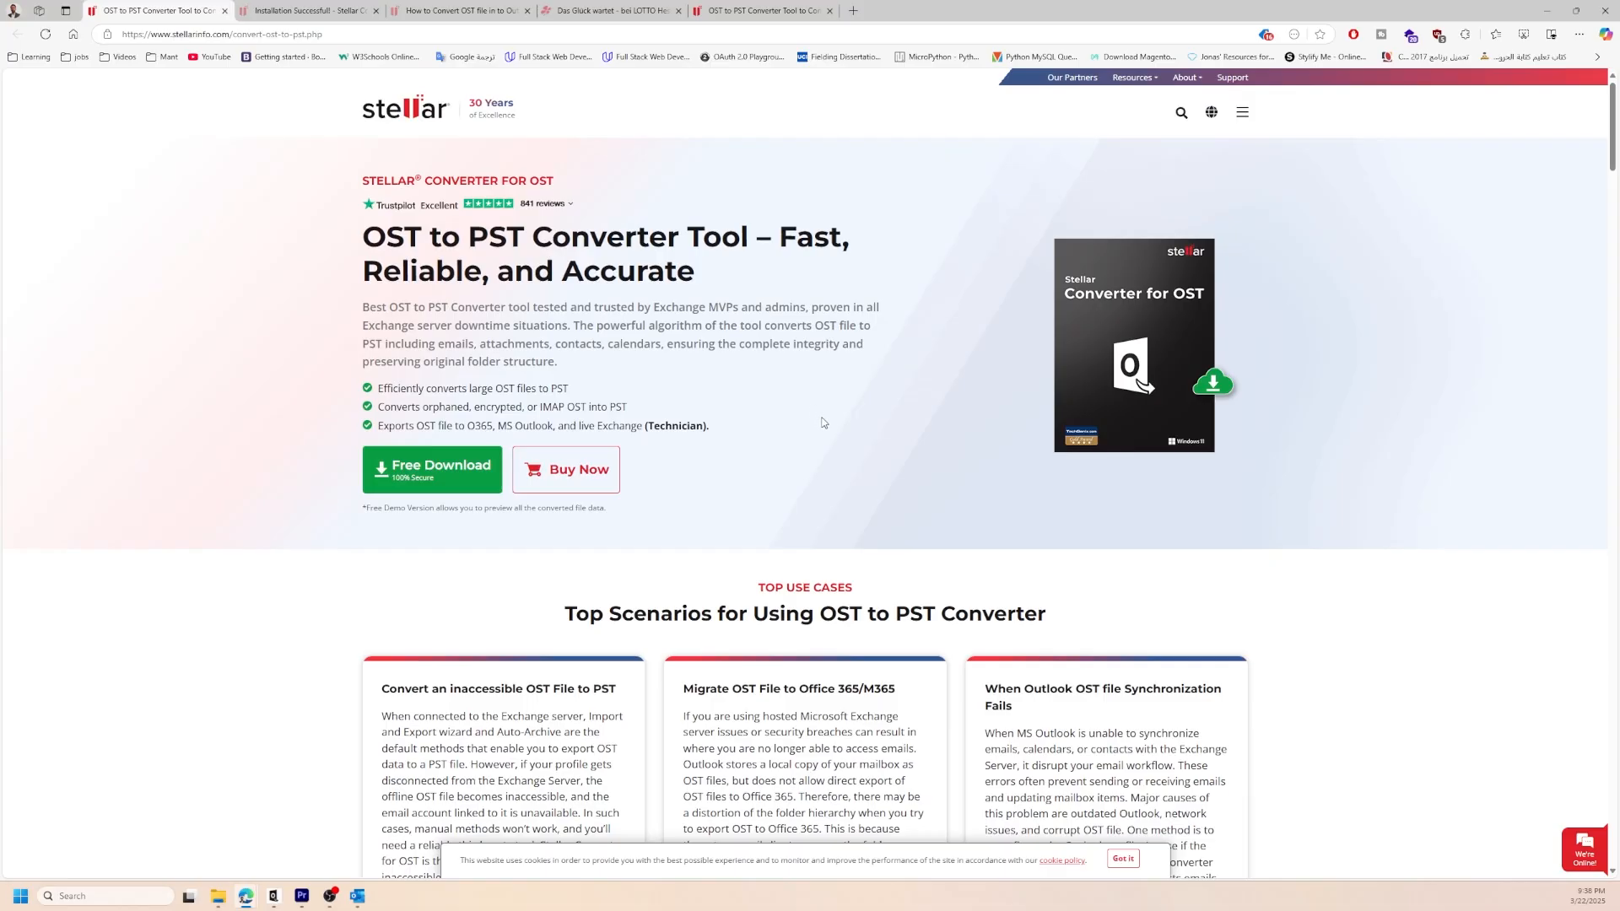
# Review the Stellar Converter for OST product page in the browser, download the free version and launch the downloaded StellarConverterforOST-Corporate installer.
pyautogui.scroll(-2, 857, 483)
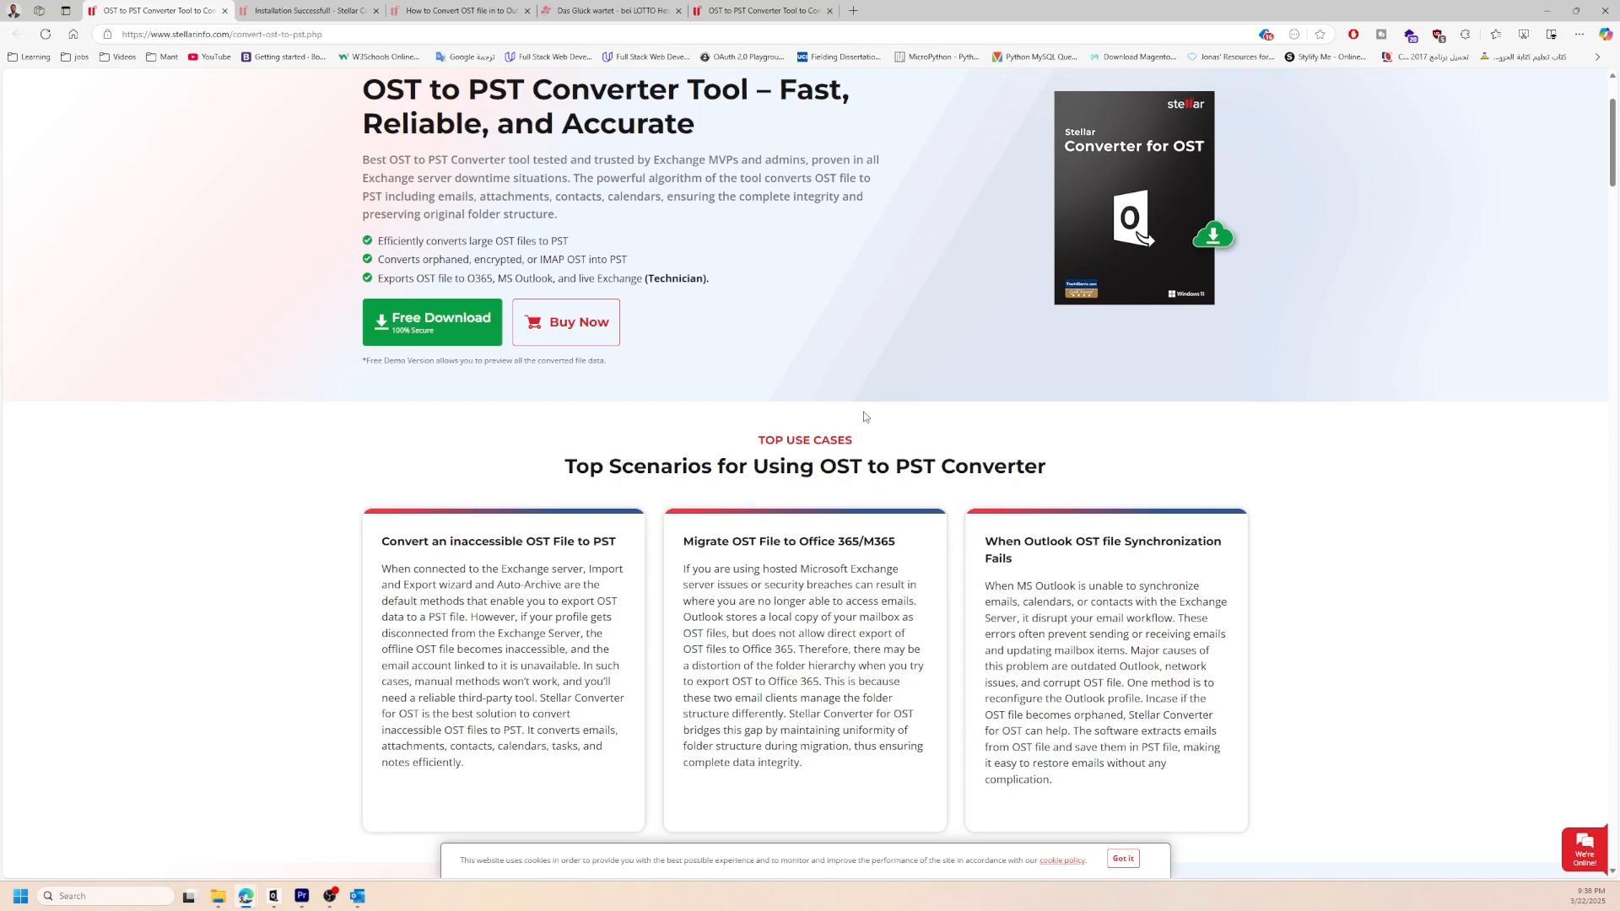
pyautogui.scroll(2, 864, 416)
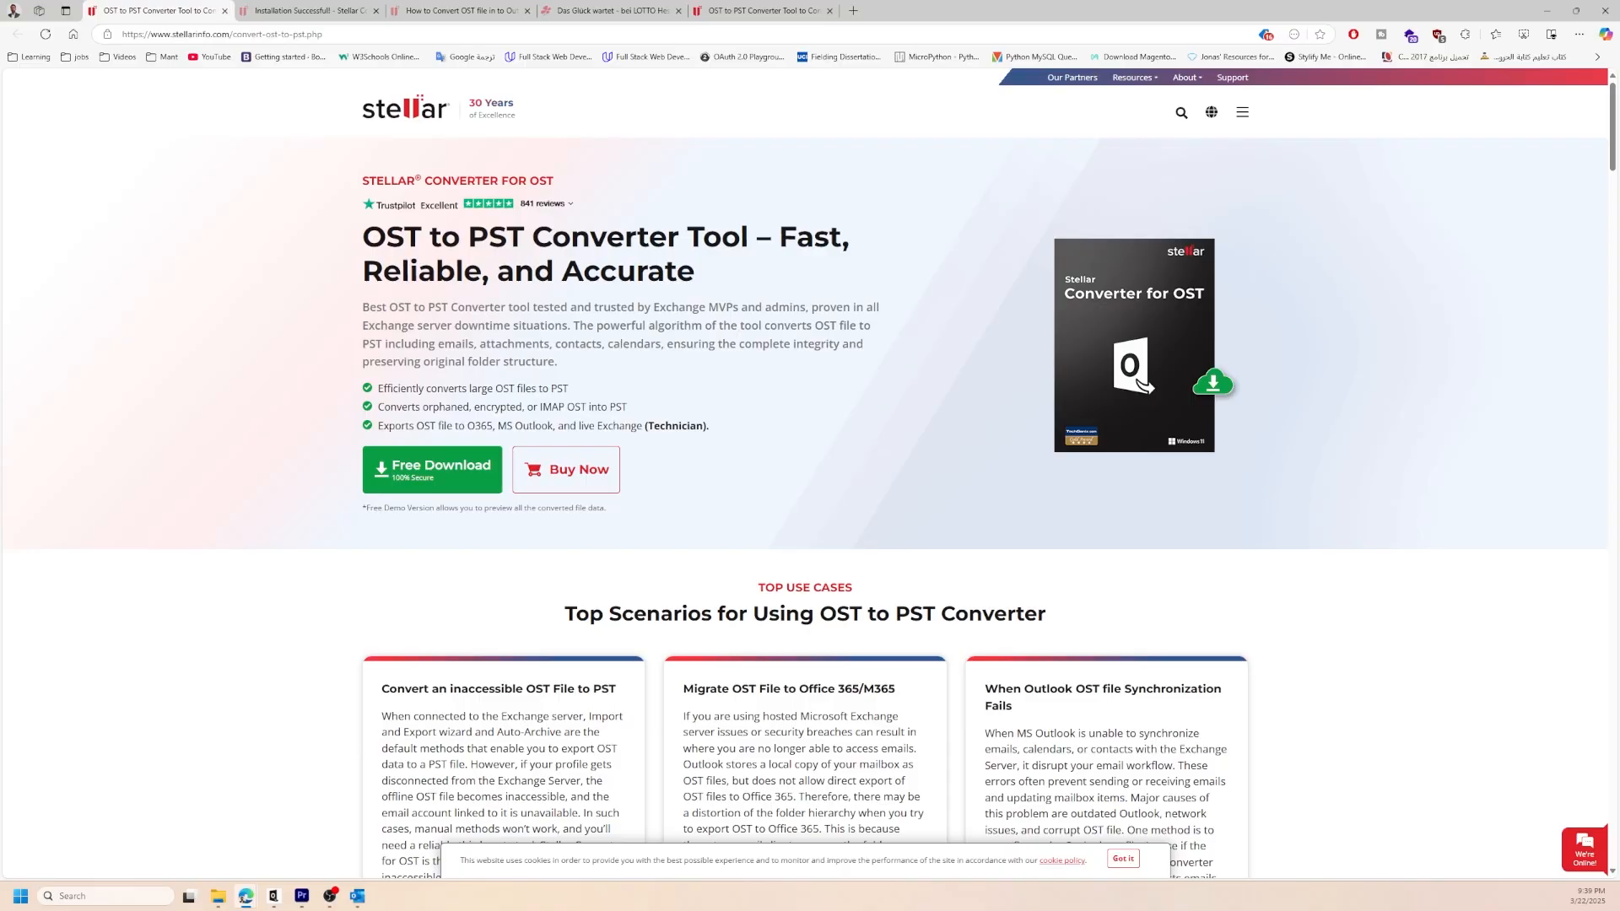
pyautogui.scroll(-3, 883, 506)
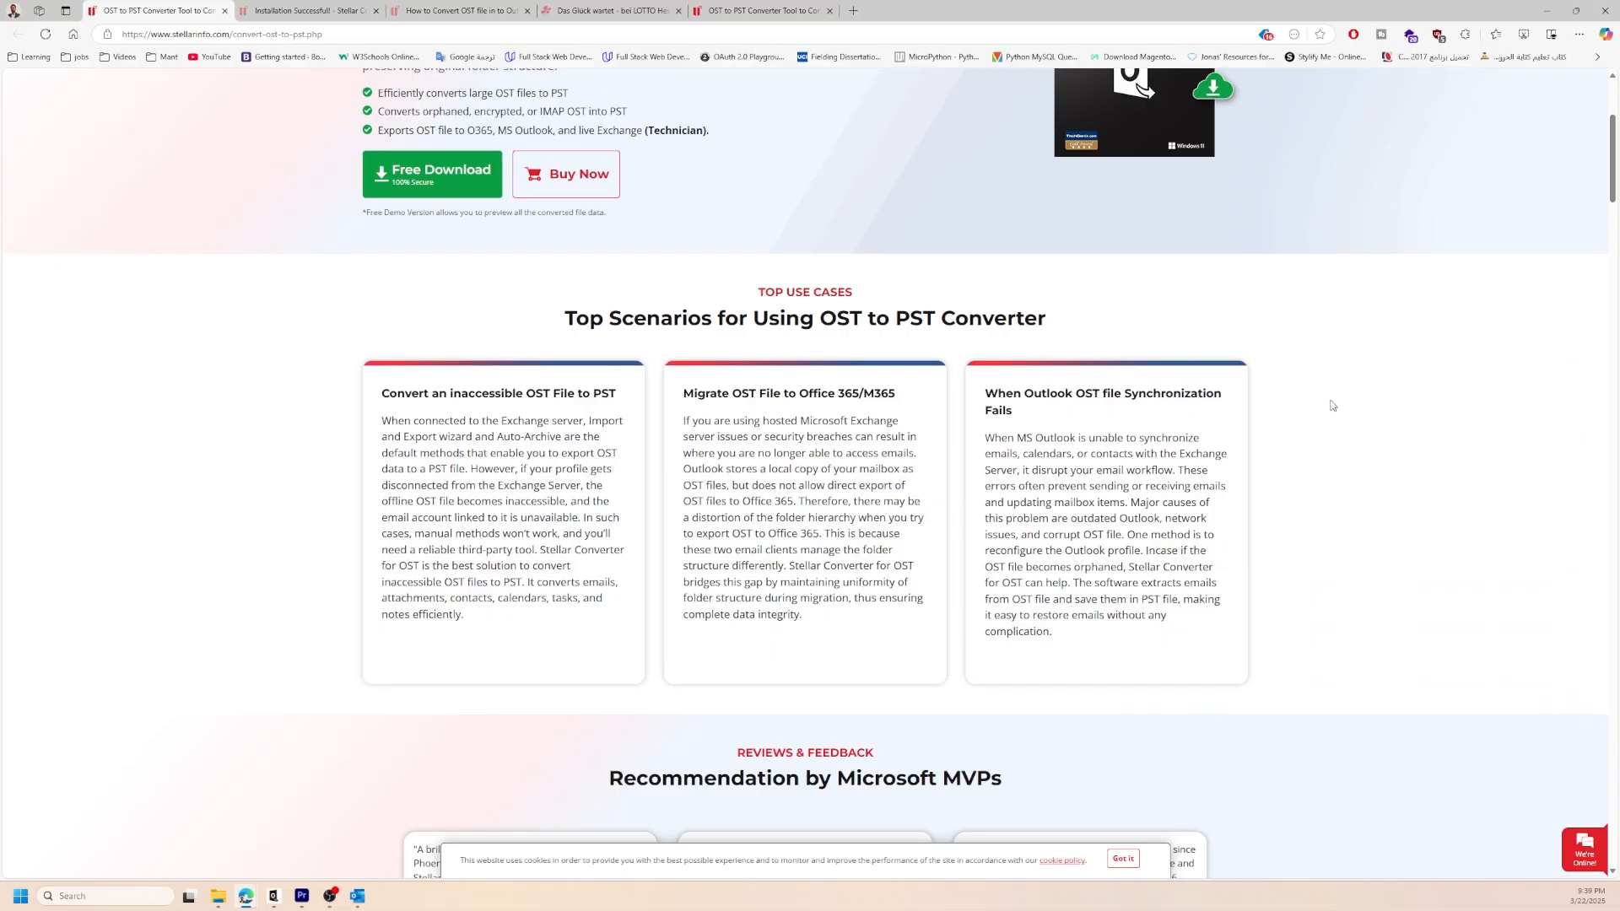
pyautogui.scroll(-10, 1316, 409)
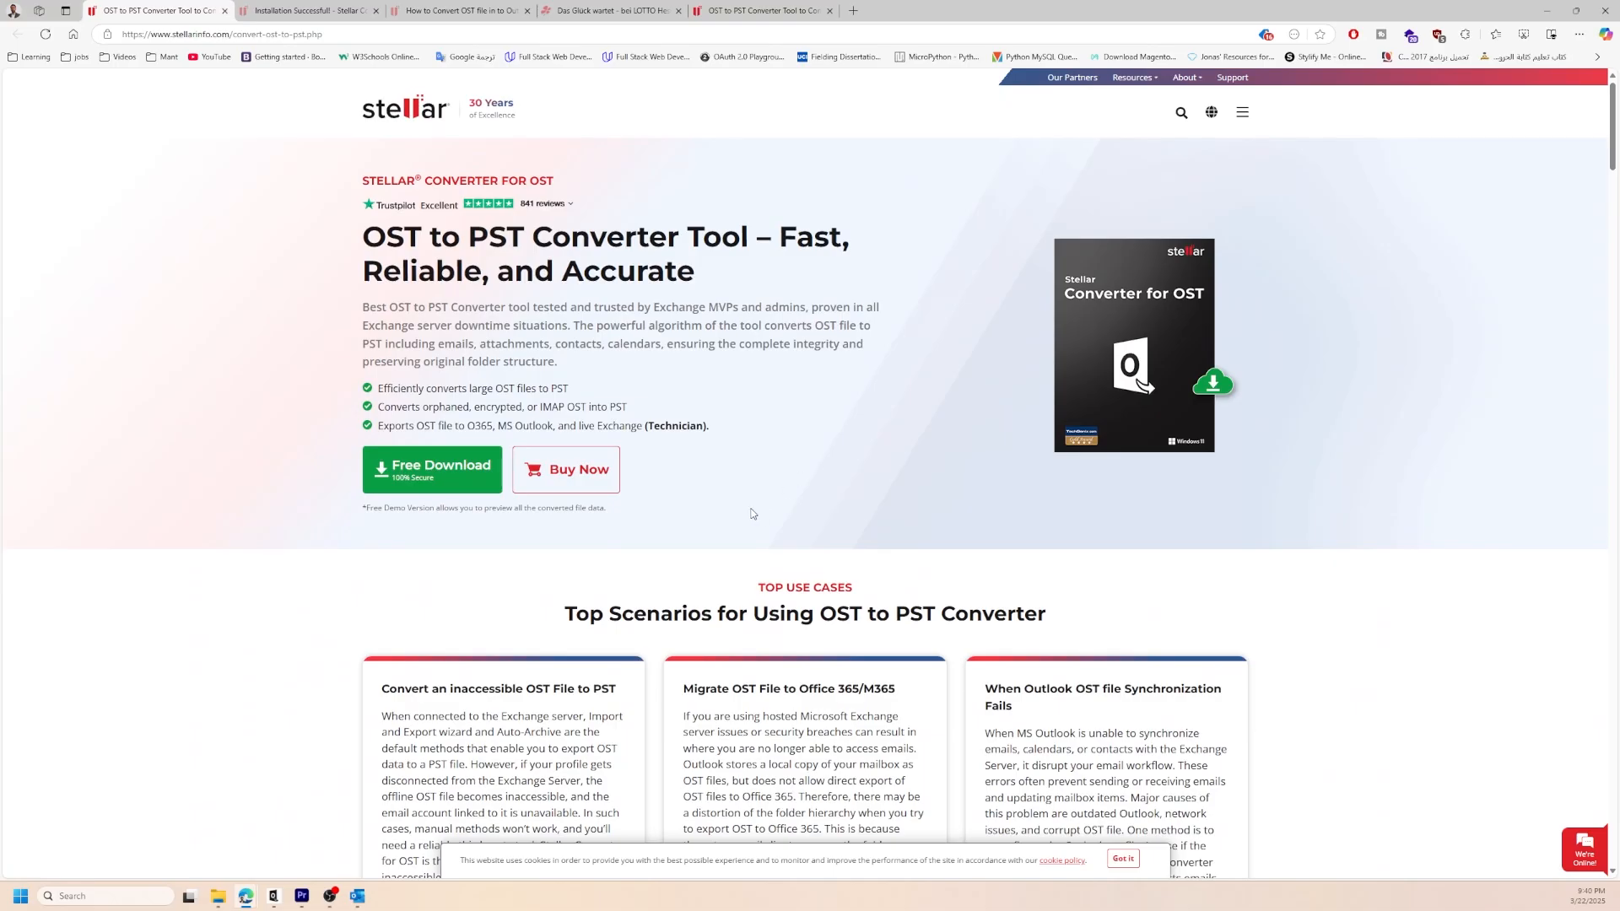
pyautogui.click(412, 486)
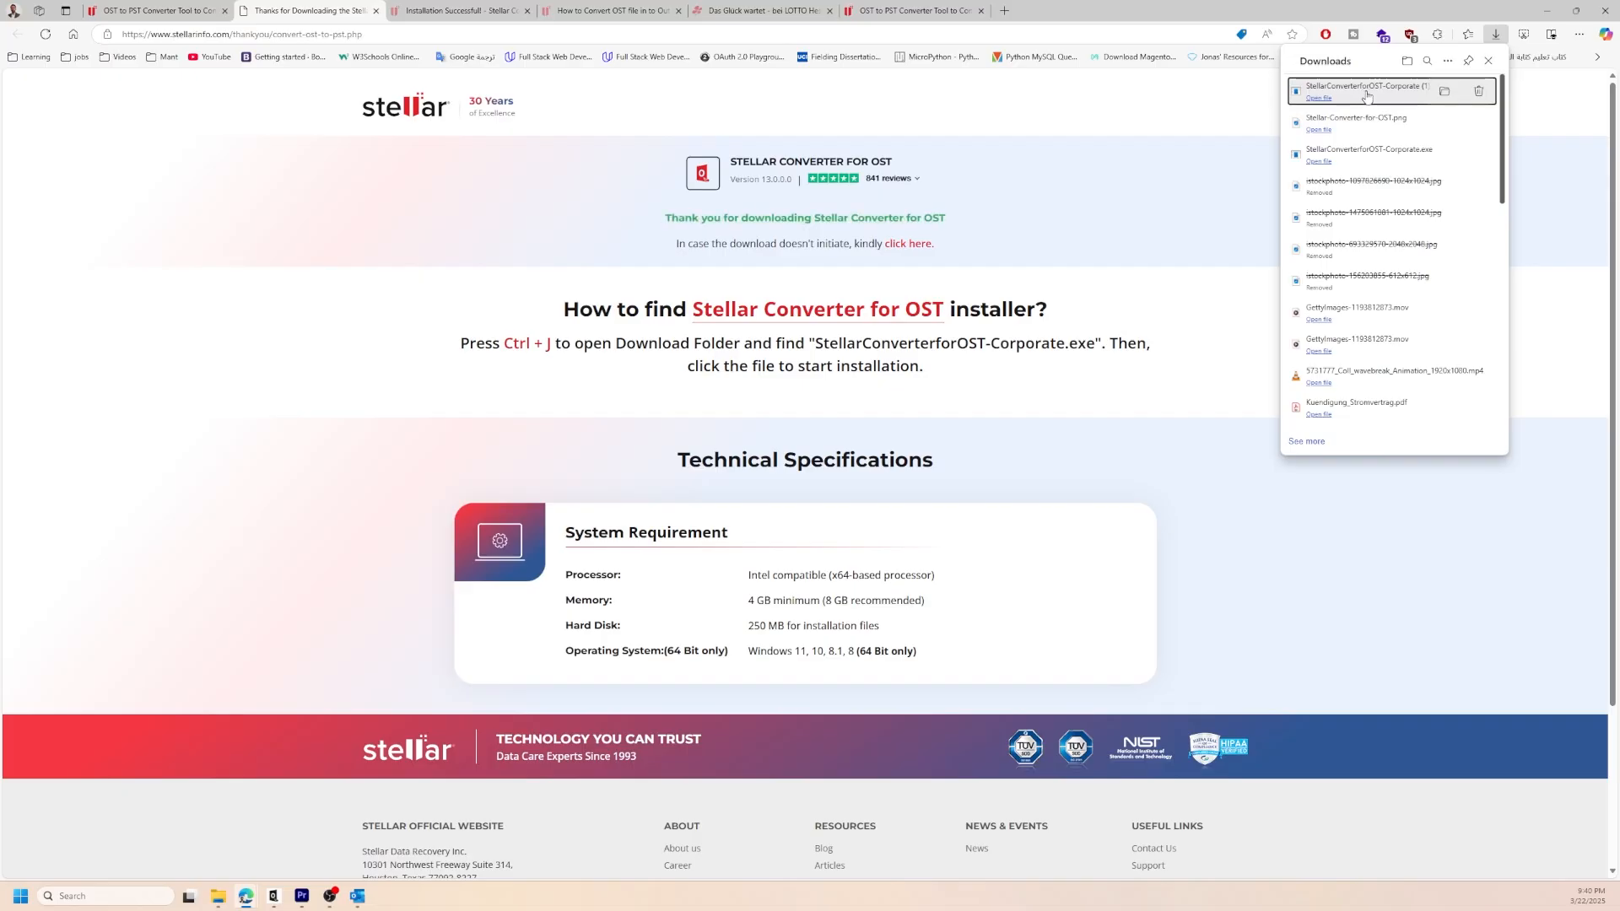
pyautogui.click(1364, 94)
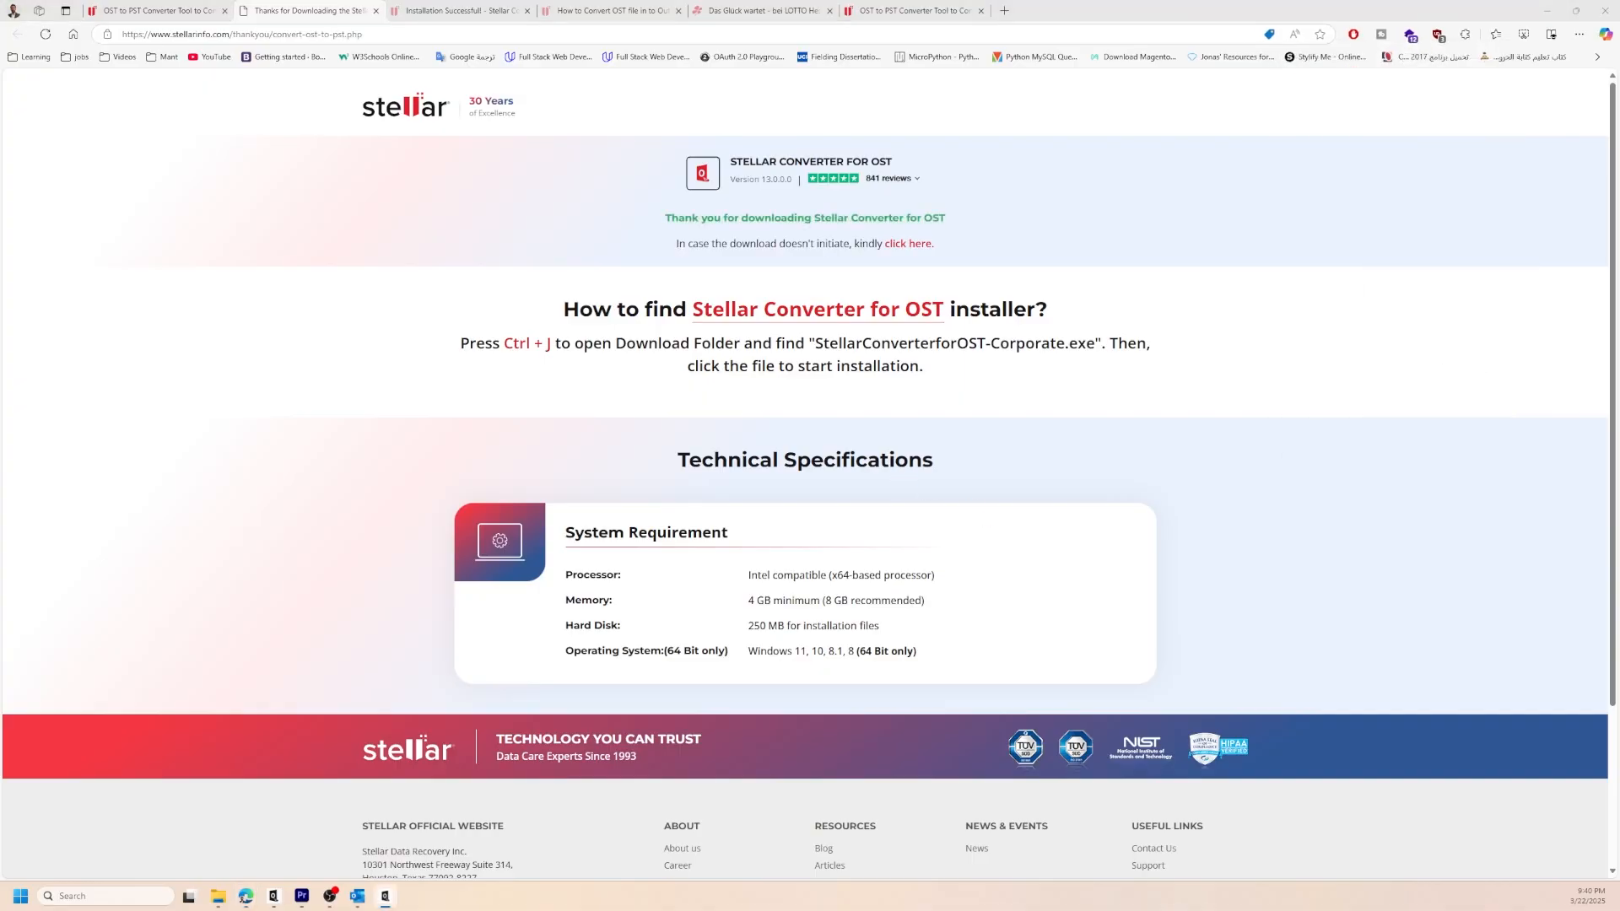
pyautogui.moveTo(1068, 494); pyautogui.dragTo(979, 415)
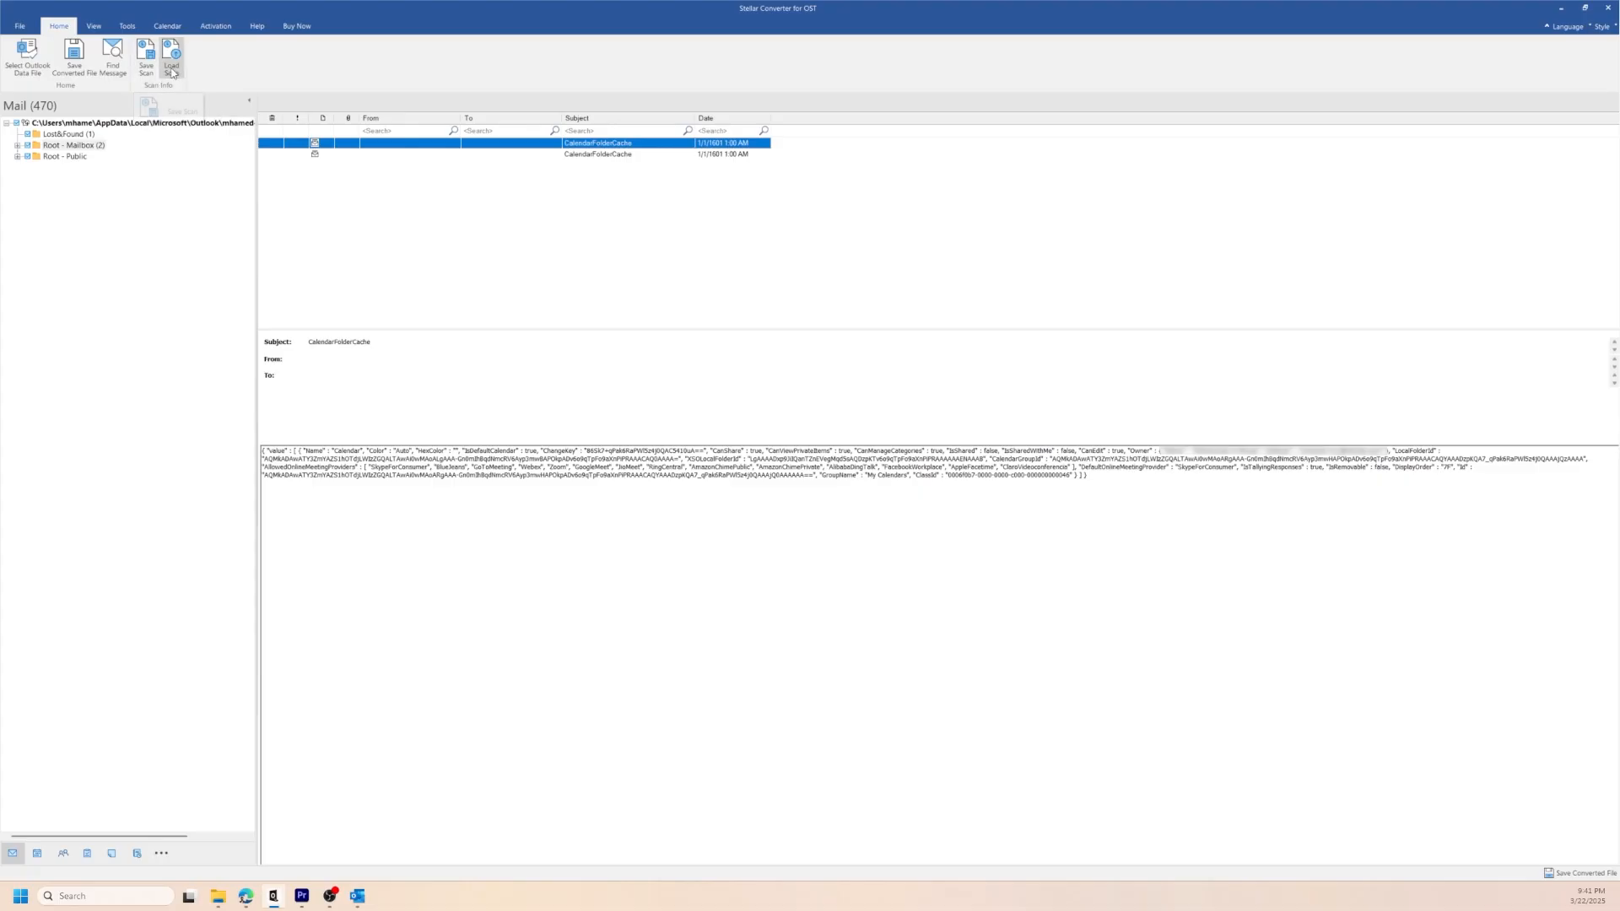
# Try to save the converted mailbox file from Stellar Converter for OST while Outlook is still running.
pyautogui.click(78, 70)
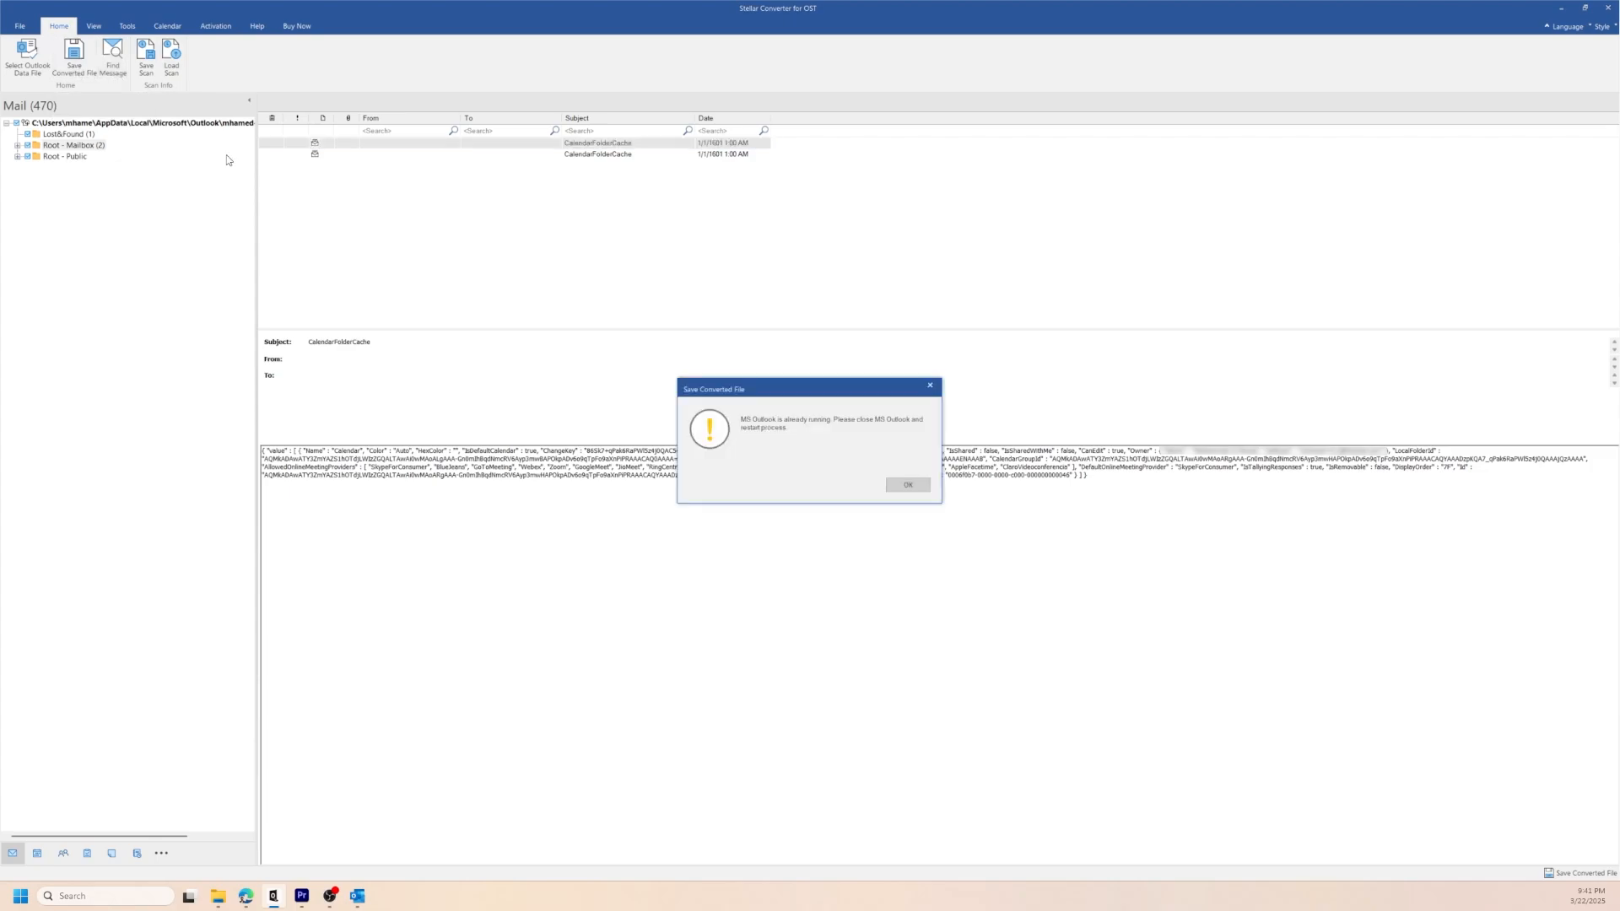
pyautogui.click(908, 484)
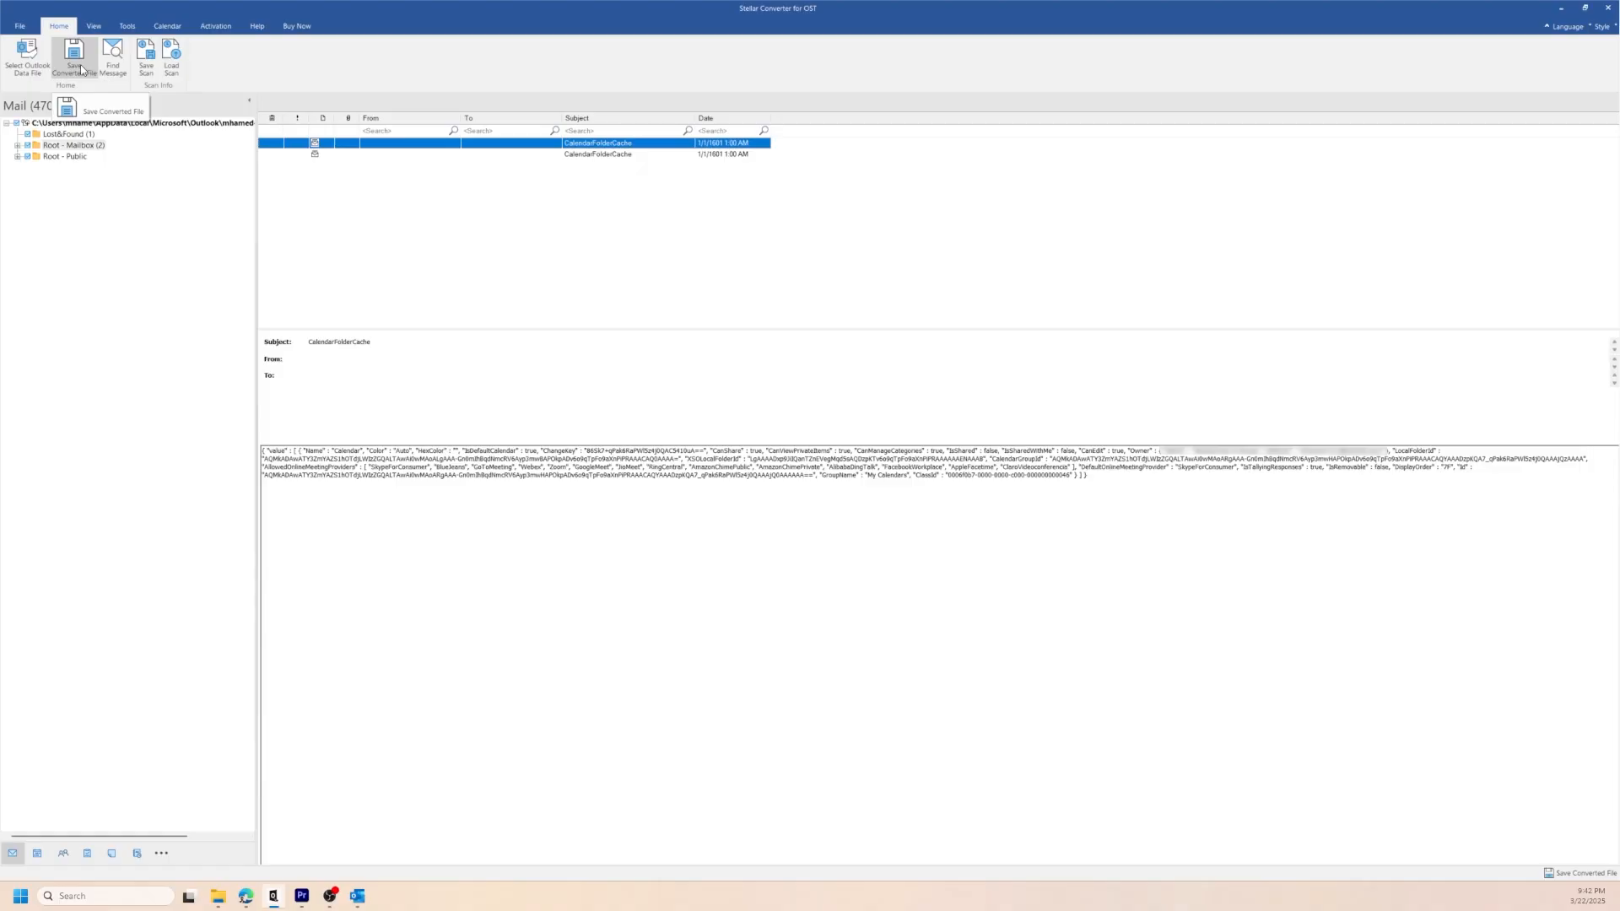
pyautogui.click(81, 70)
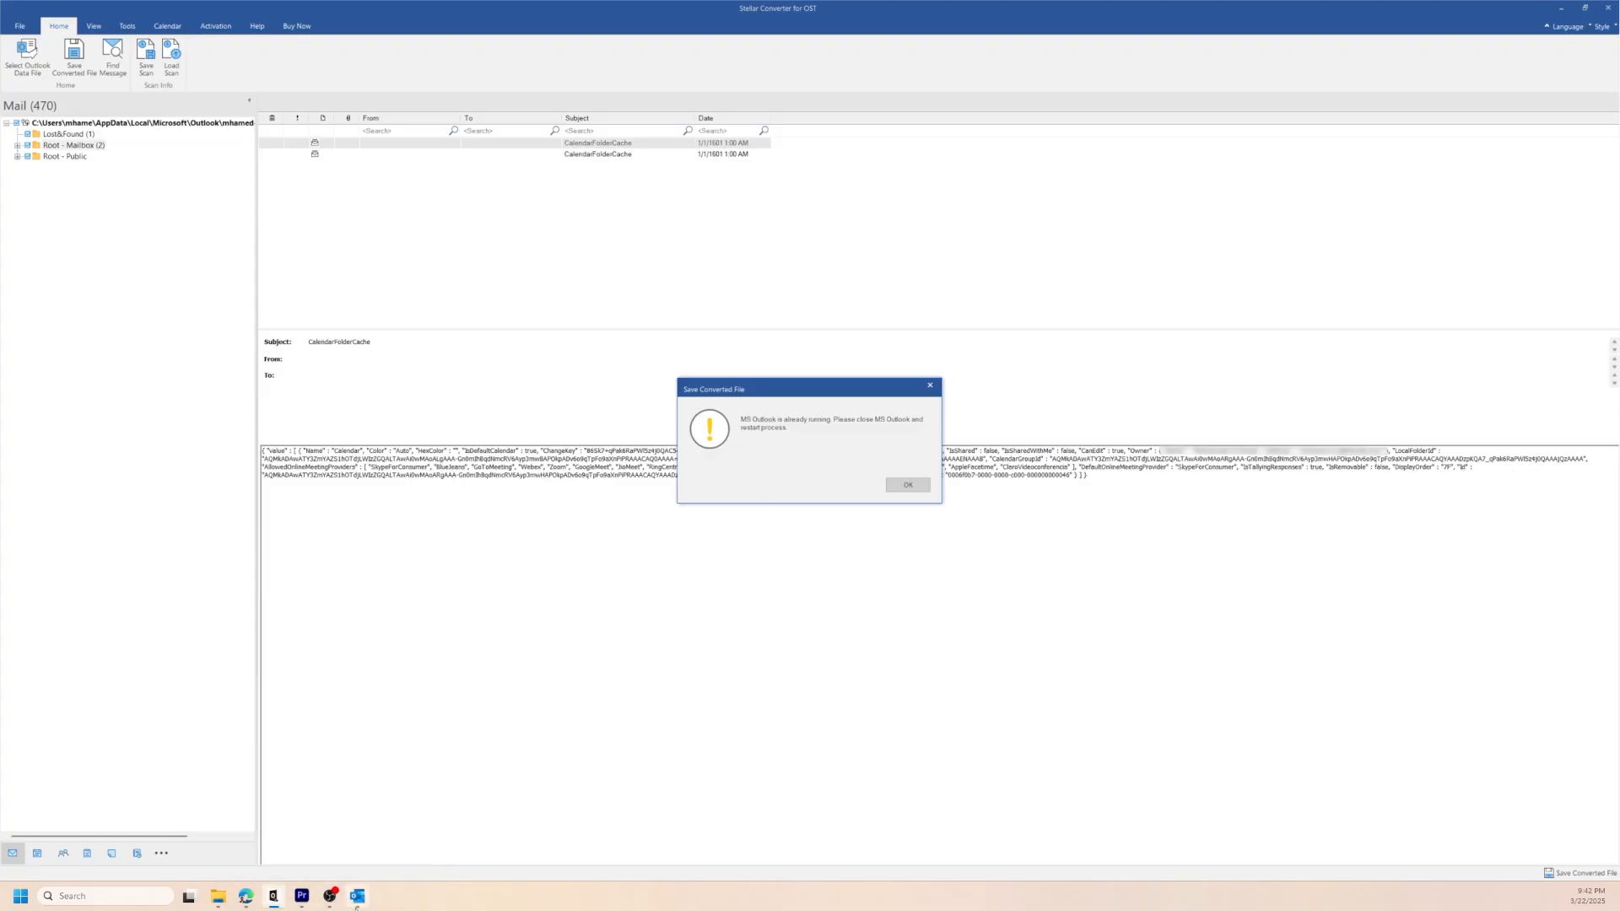
# Switch to Outlook and close it, and dismiss the warning in Stellar Converter for OST.
pyautogui.click(356, 900)
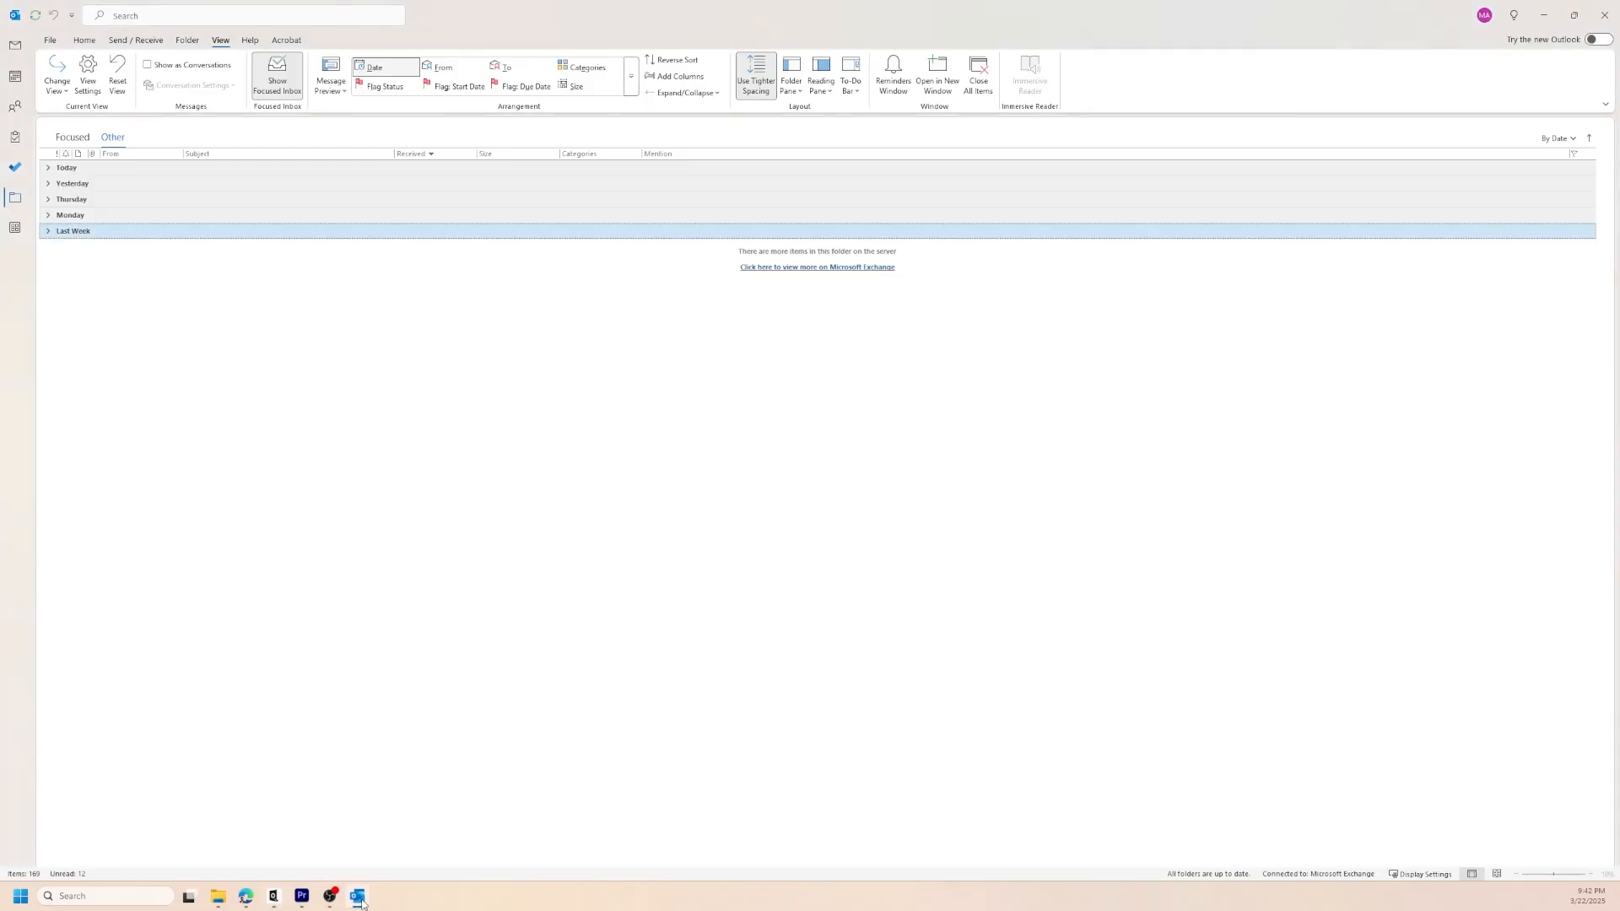
pyautogui.click(1607, 12)
pyautogui.click(908, 488)
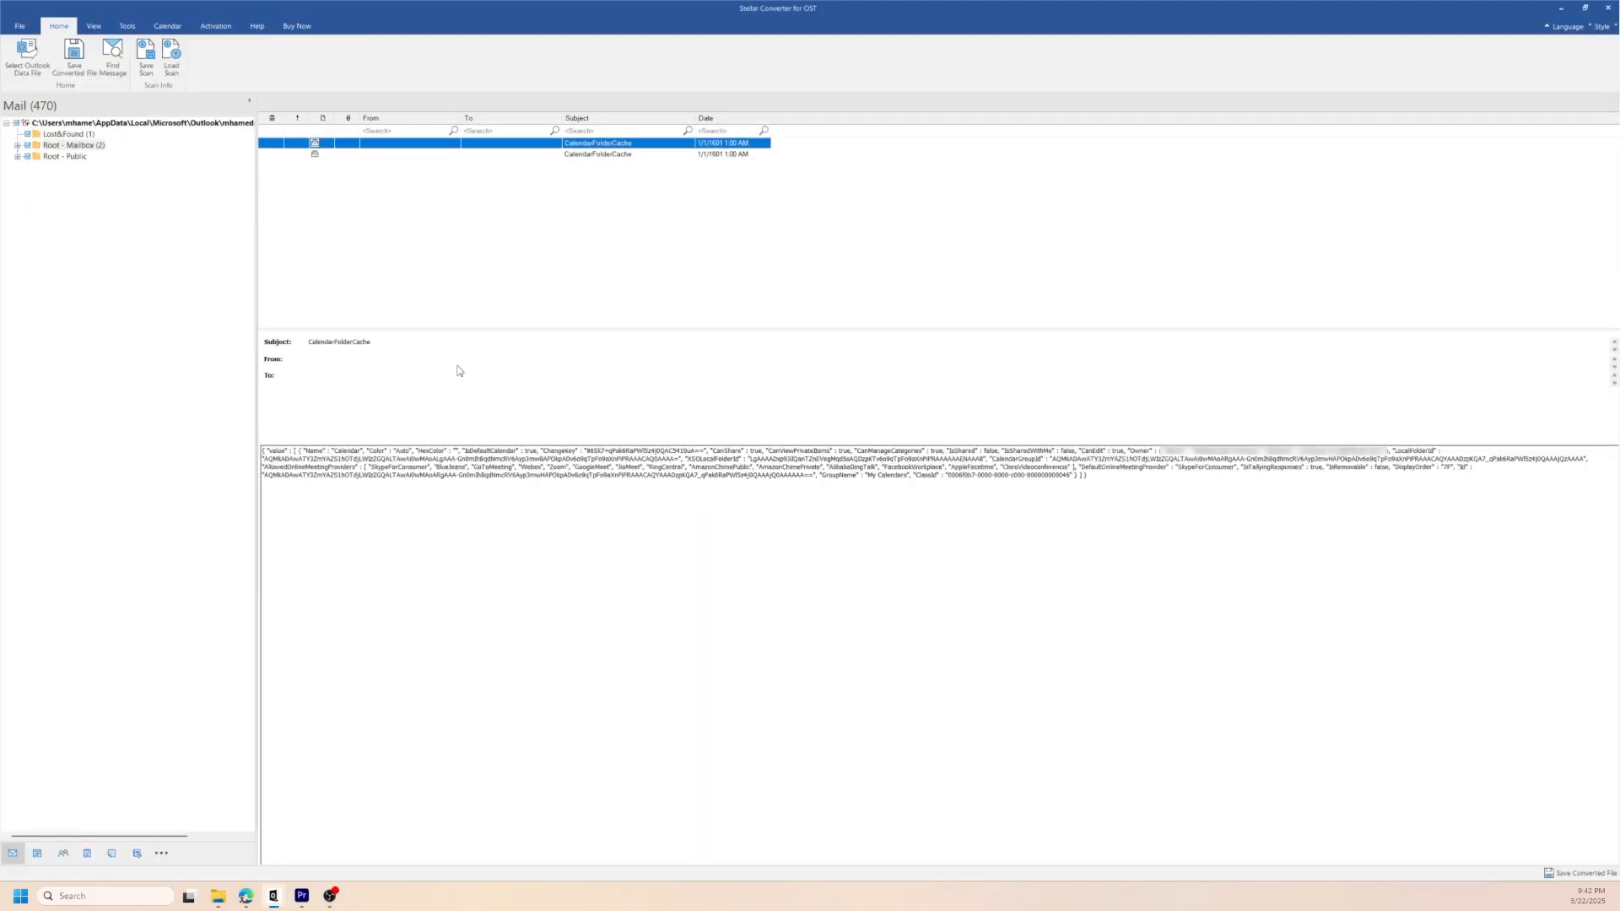
# Start saving the converted file in PST format and proceed to the destination selection.
pyautogui.click(75, 70)
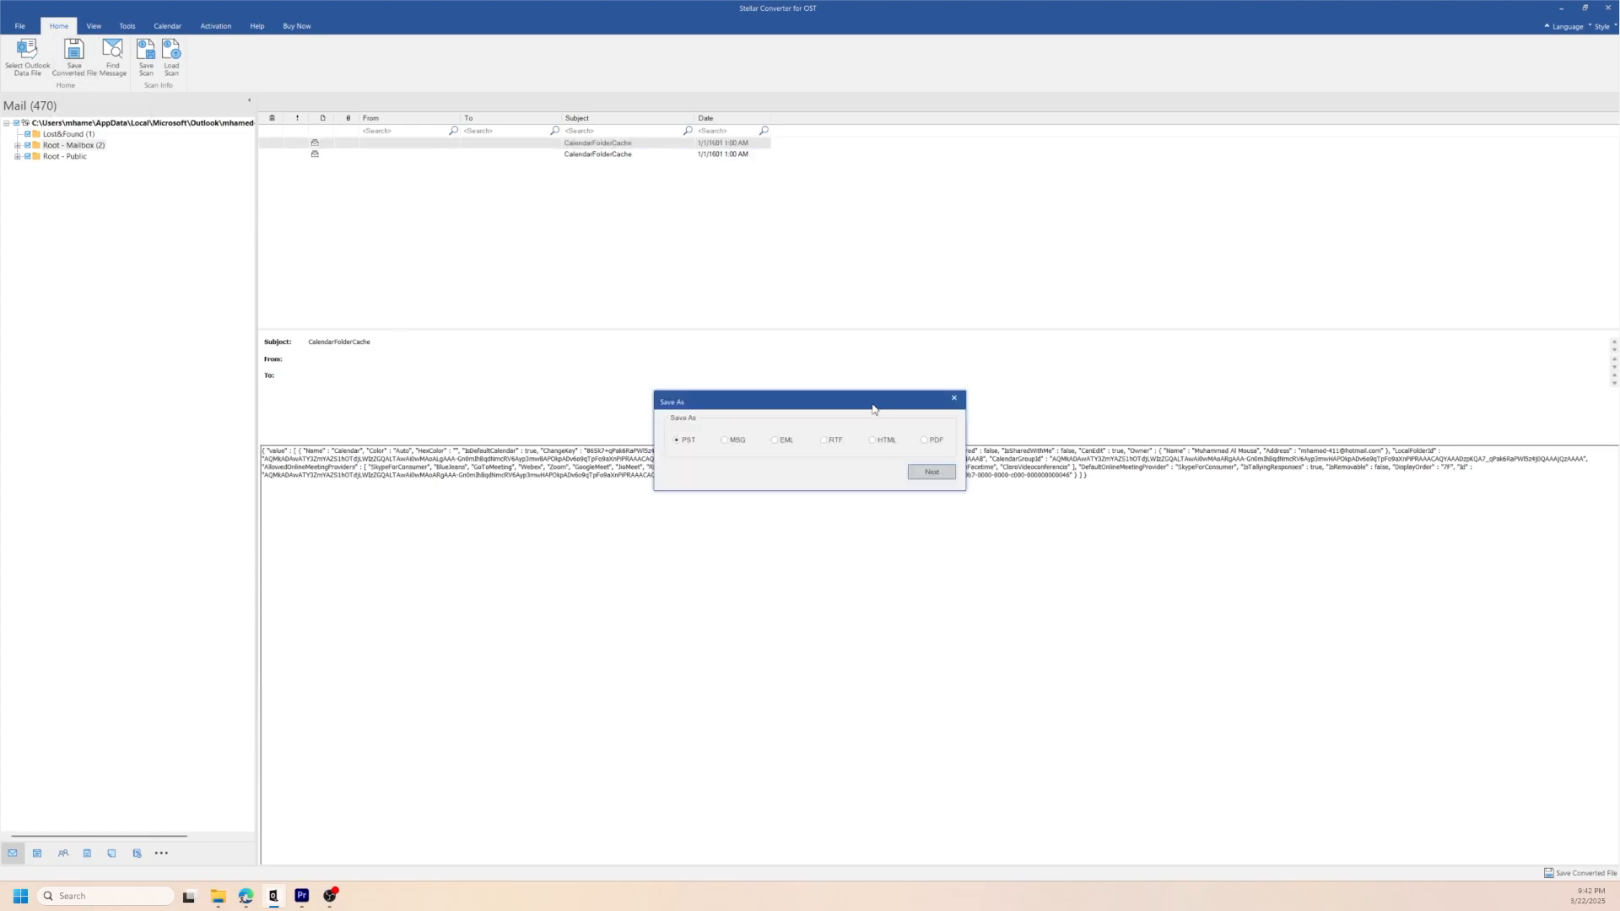
pyautogui.moveTo(874, 409); pyautogui.dragTo(842, 329)
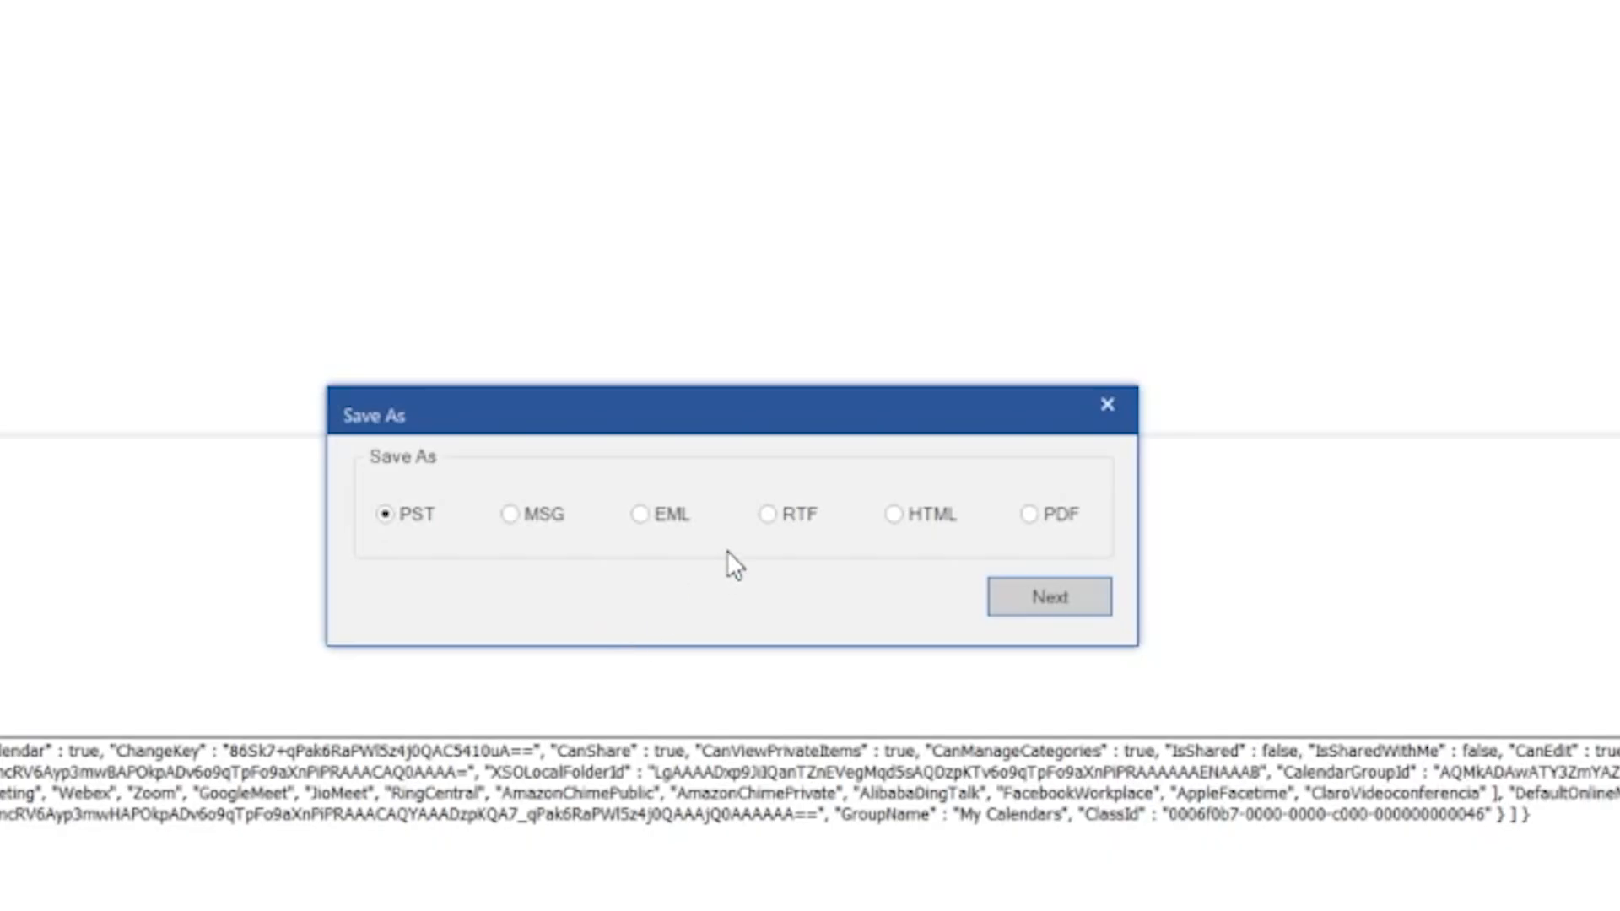
pyautogui.moveTo(757, 407); pyautogui.dragTo(804, 378)
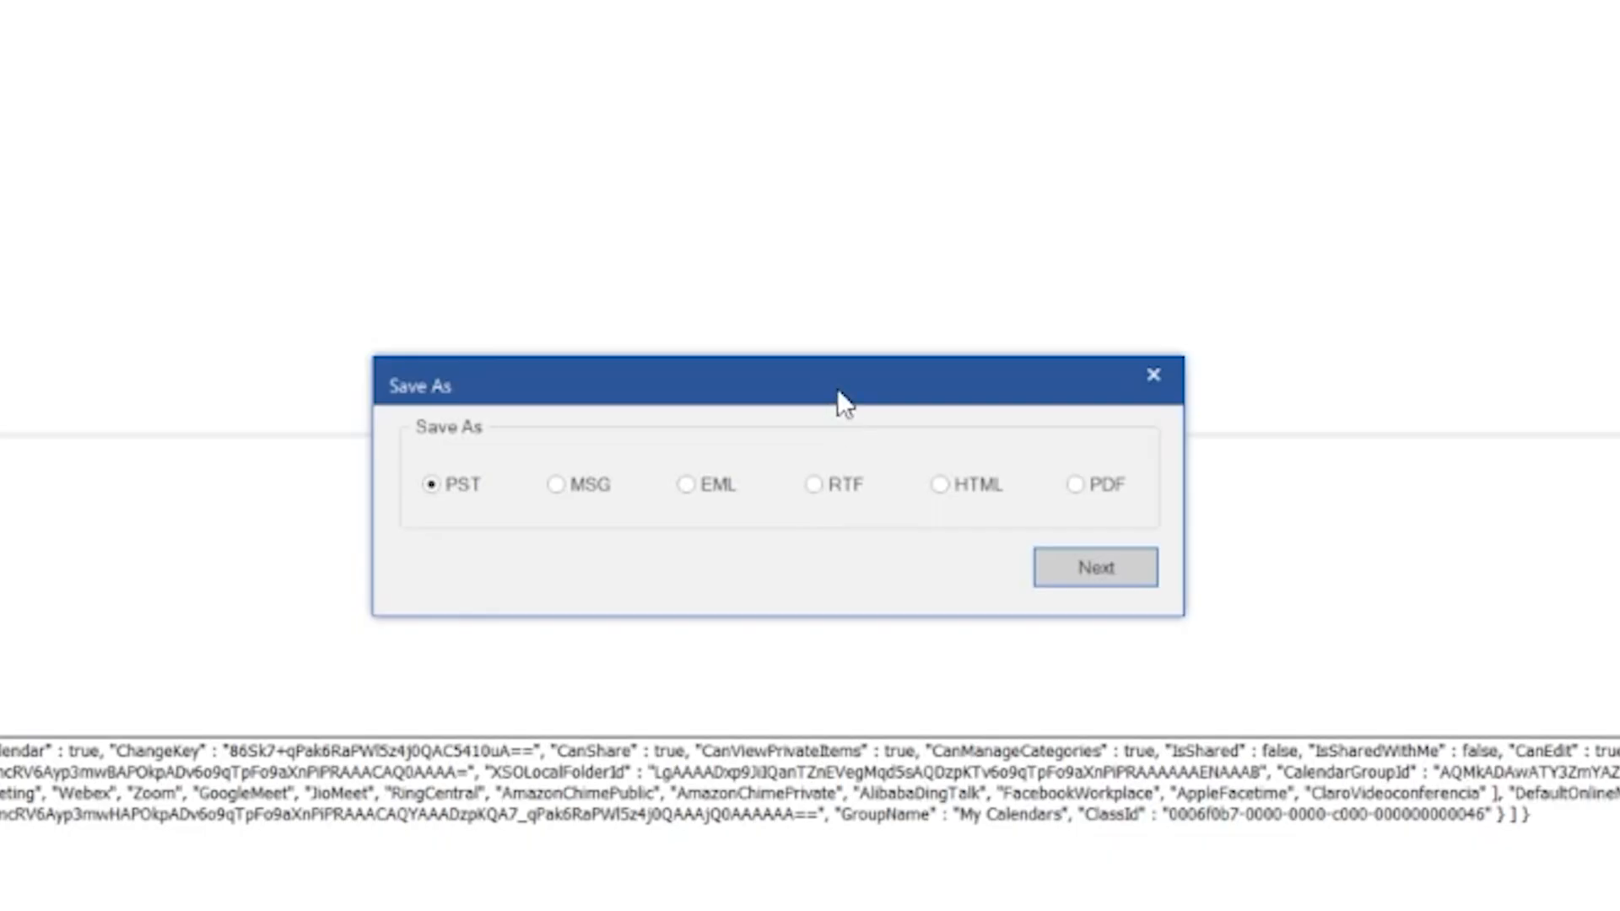
pyautogui.moveTo(838, 390); pyautogui.dragTo(859, 409)
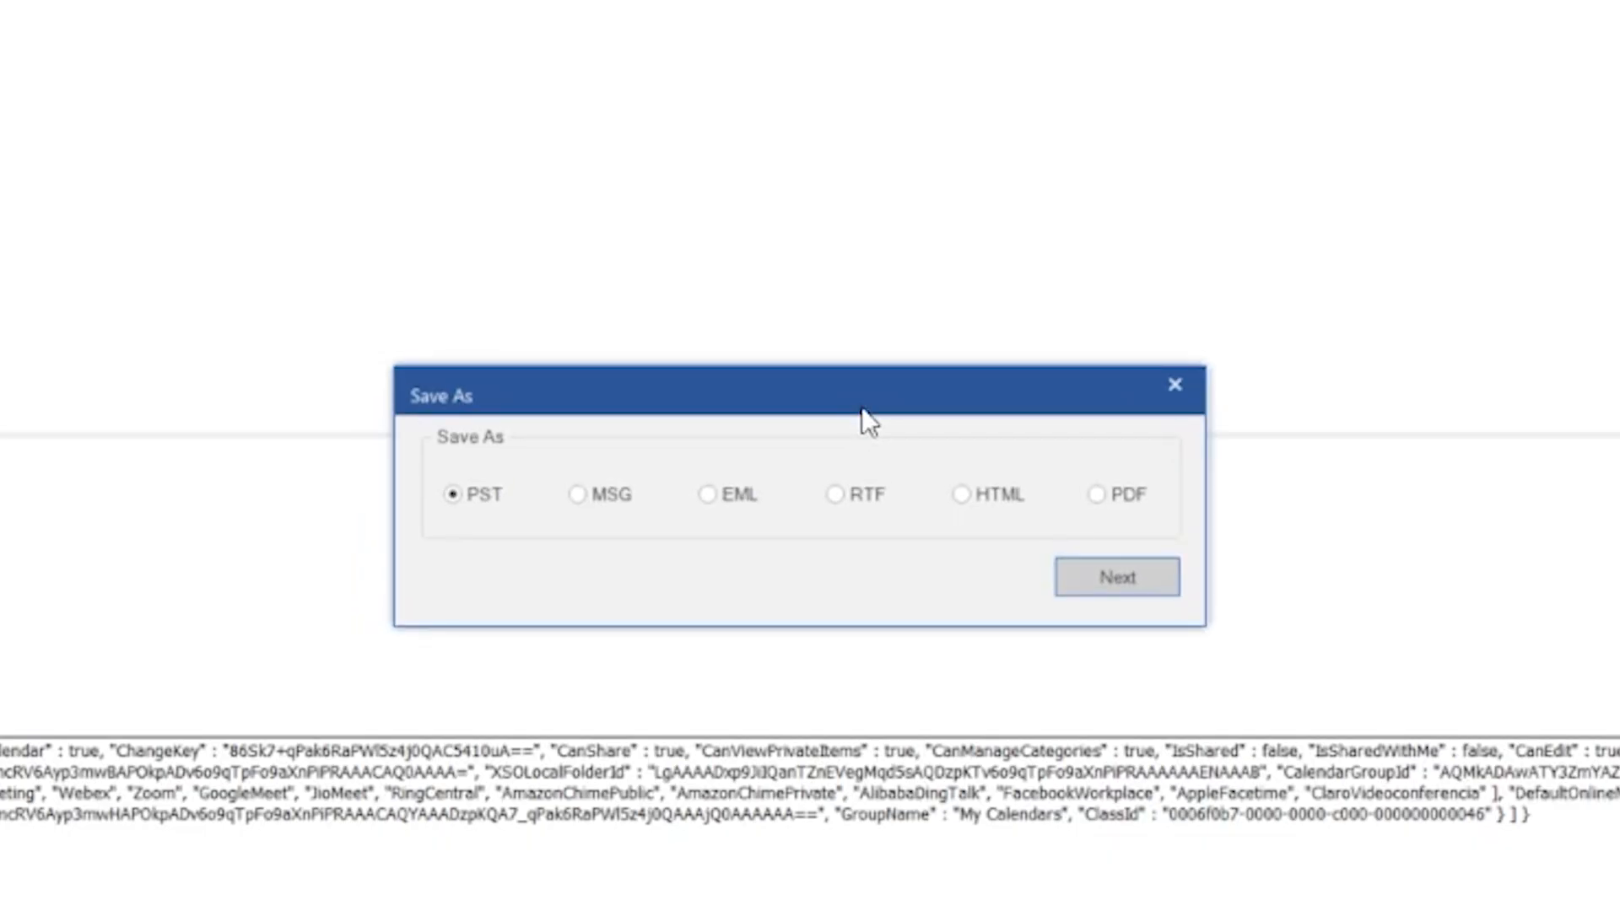
pyautogui.click(1093, 576)
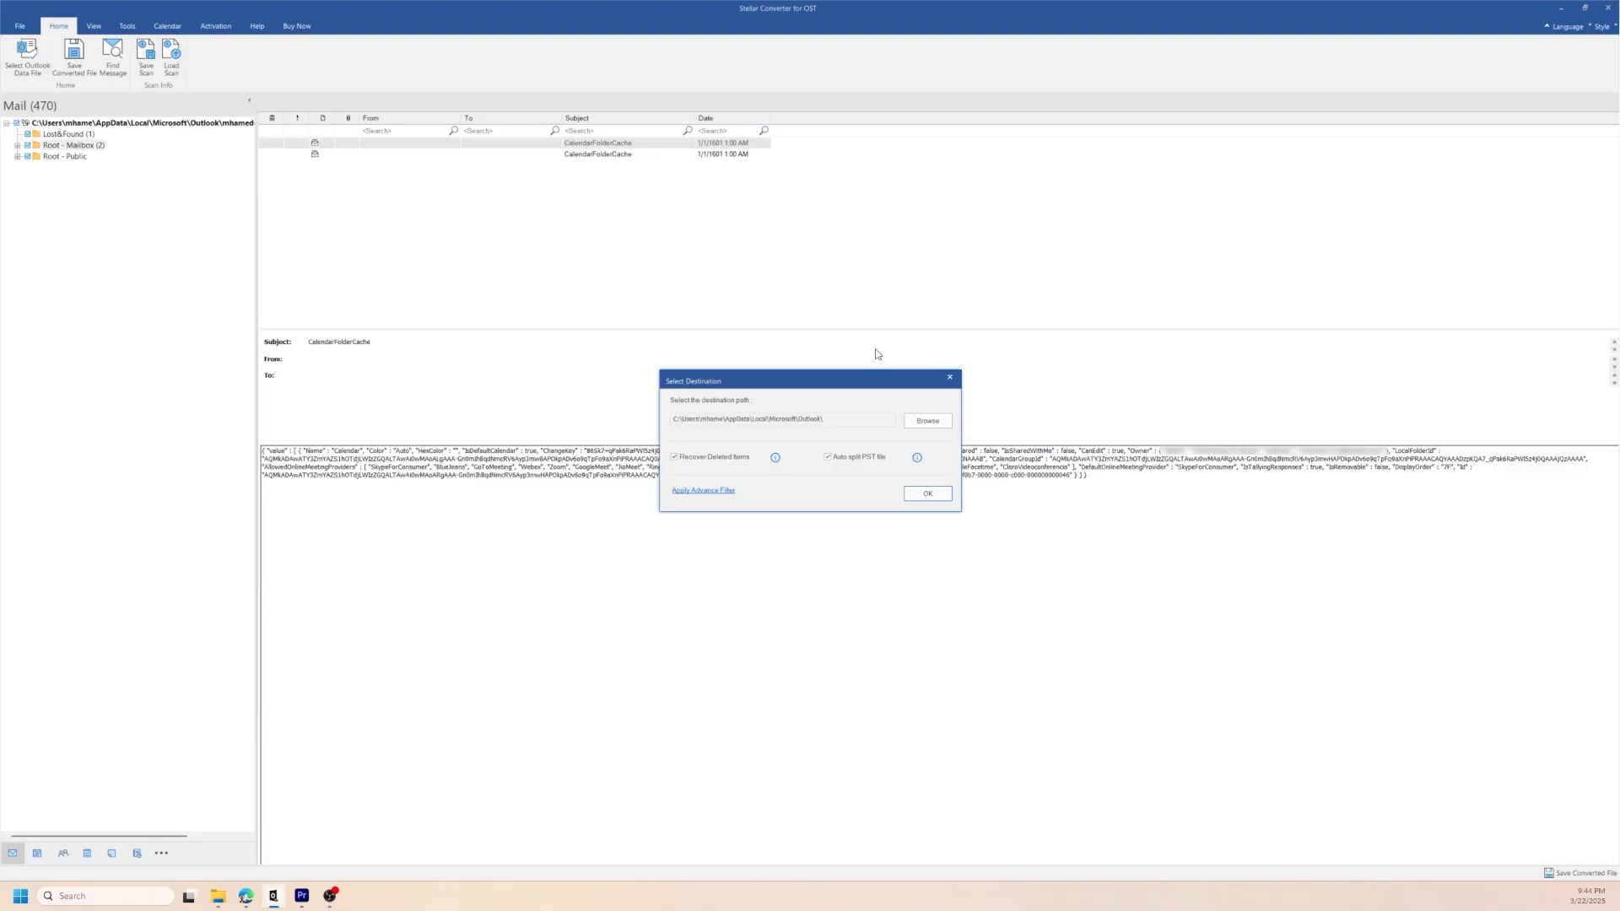
# Consult the online help on Recover Deleted Items, and save the PST in the preset Outlook folder with deleted-item recovery and Auto split PST file enabled.
pyautogui.moveTo(872, 377); pyautogui.dragTo(917, 325)
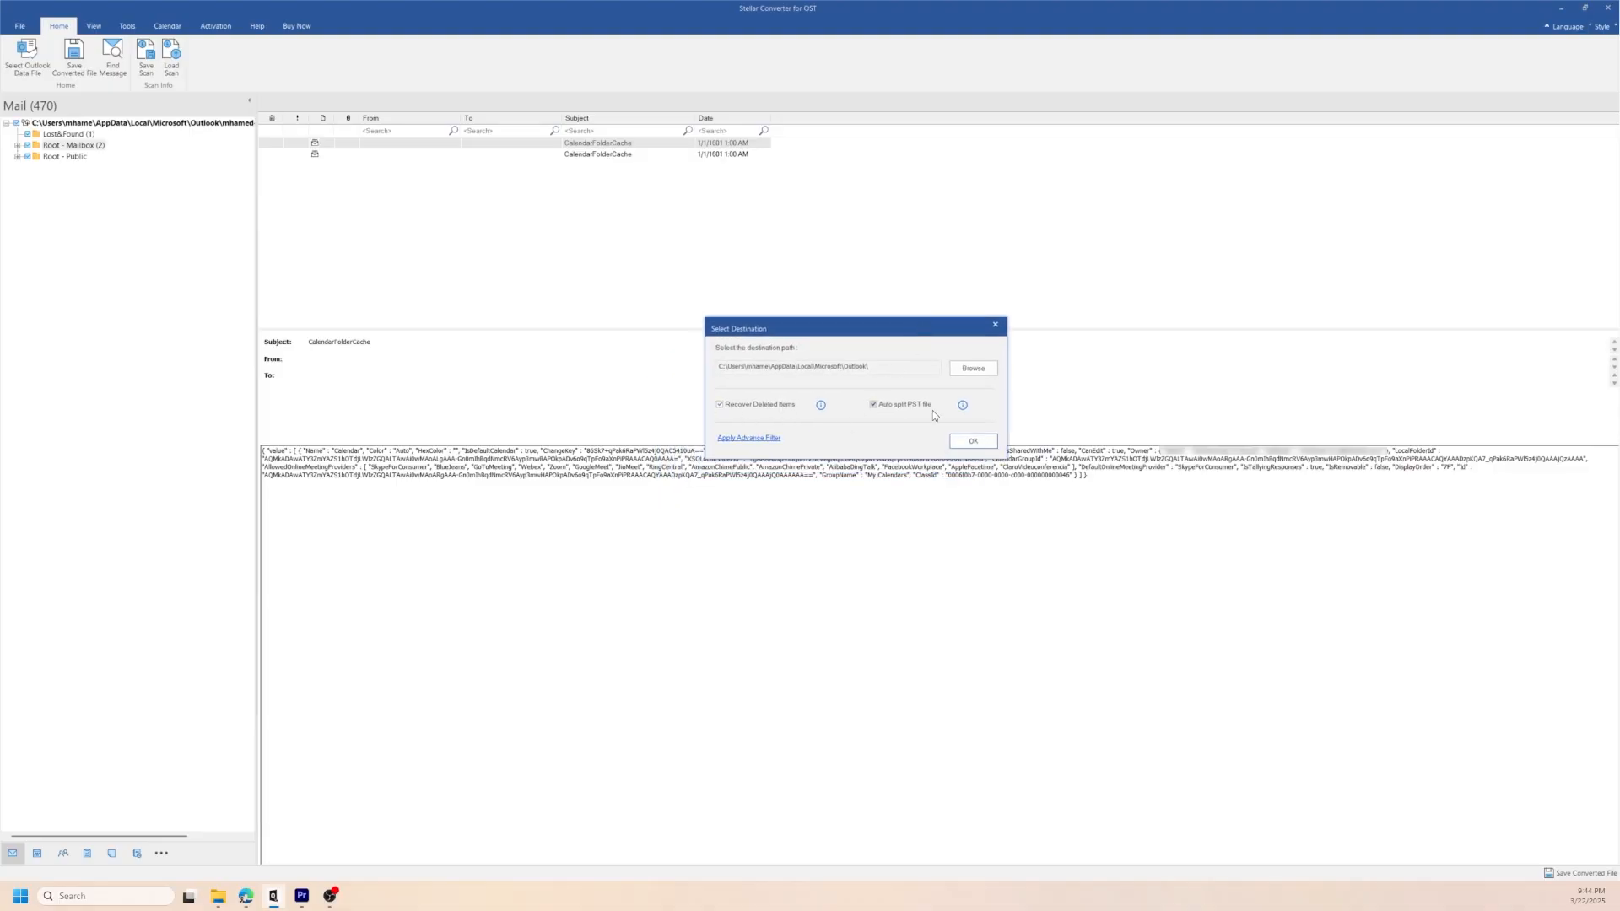
pyautogui.click(820, 406)
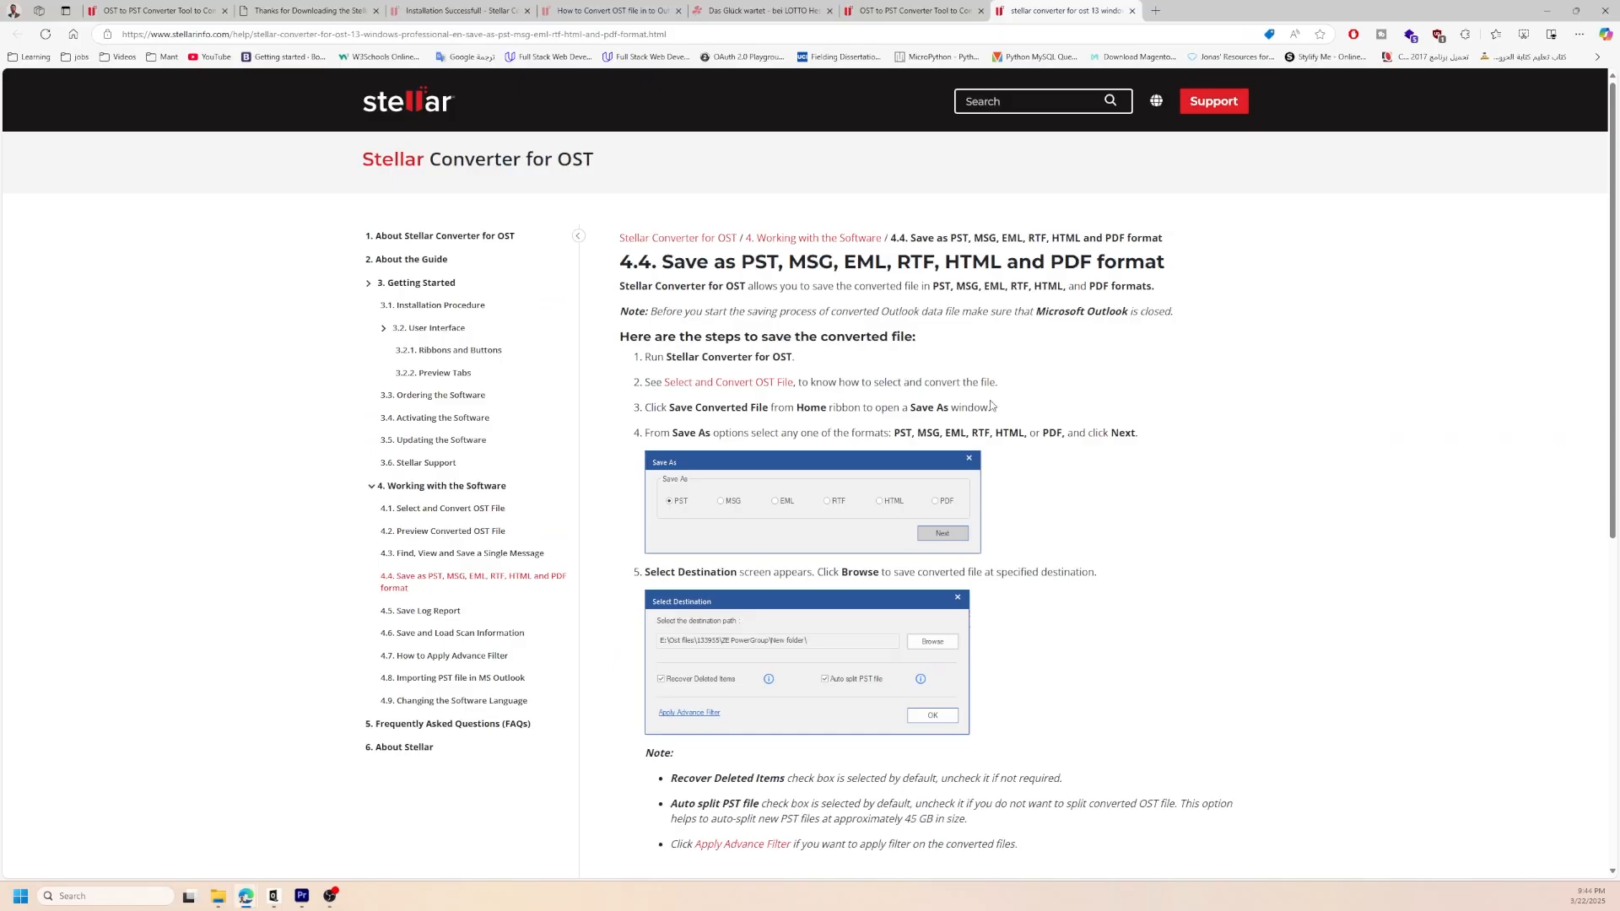
pyautogui.scroll(-3, 899, 375)
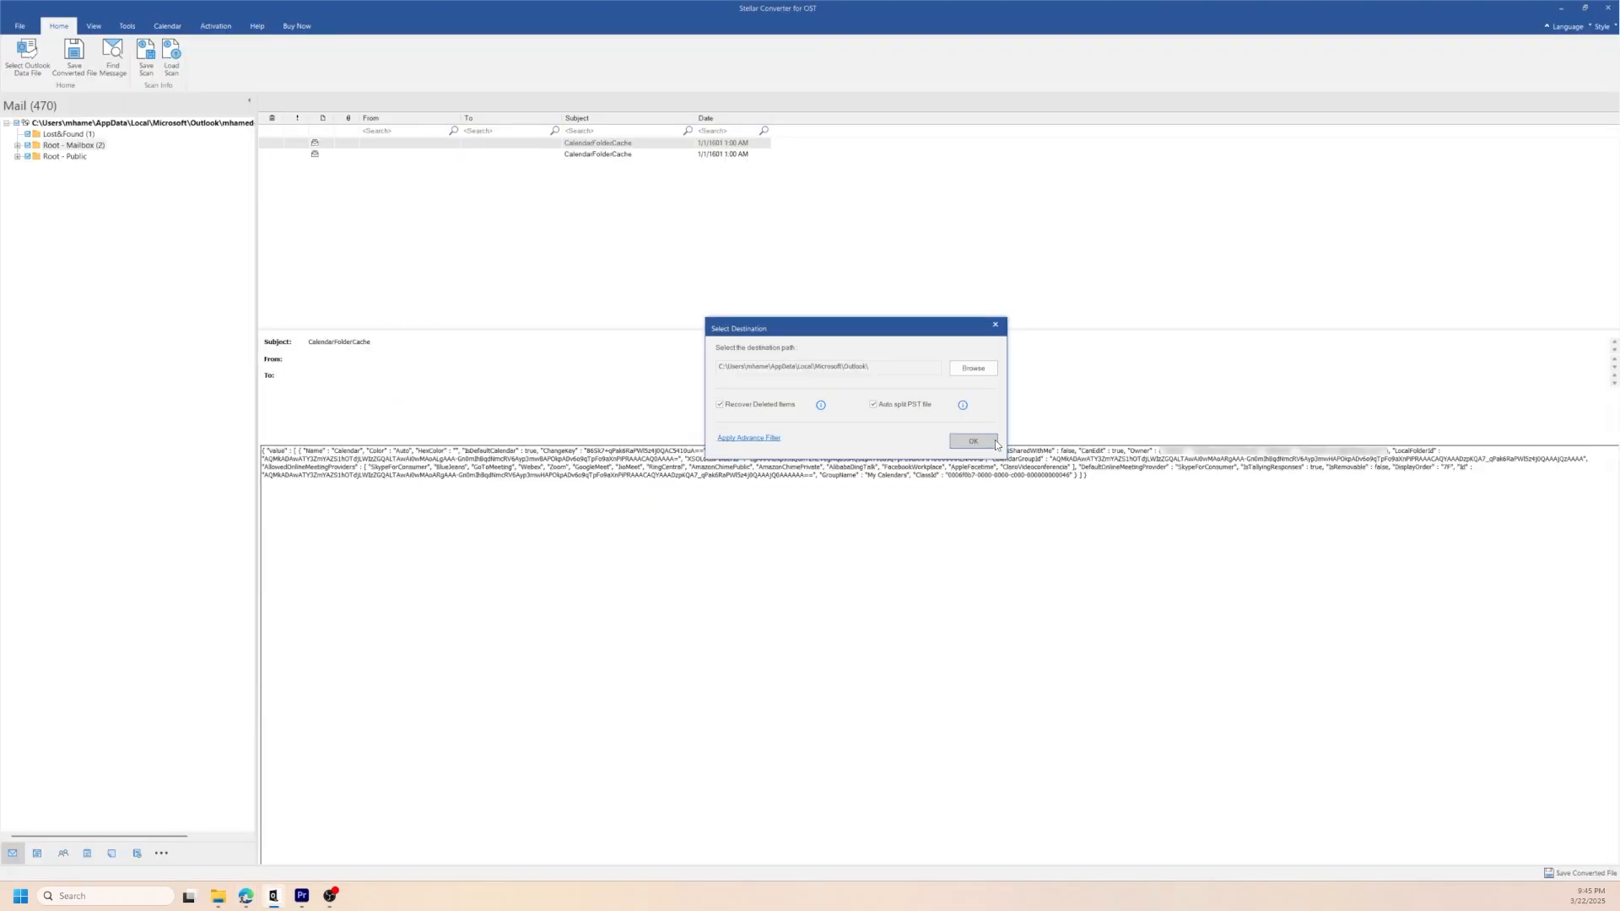
pyautogui.click(973, 441)
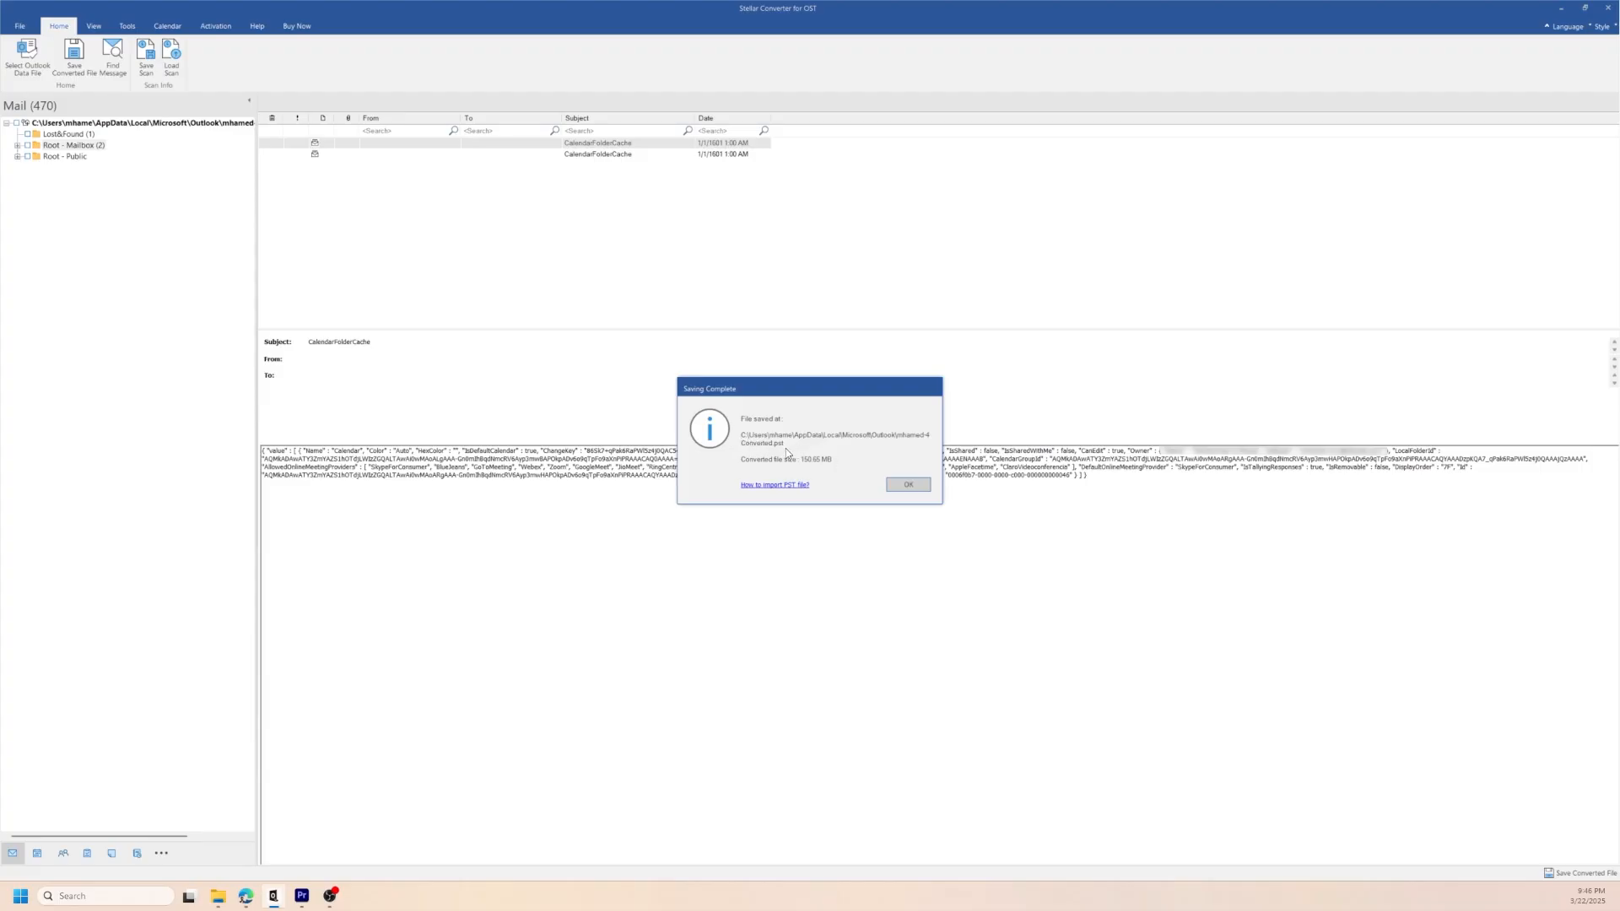
pyautogui.click(906, 487)
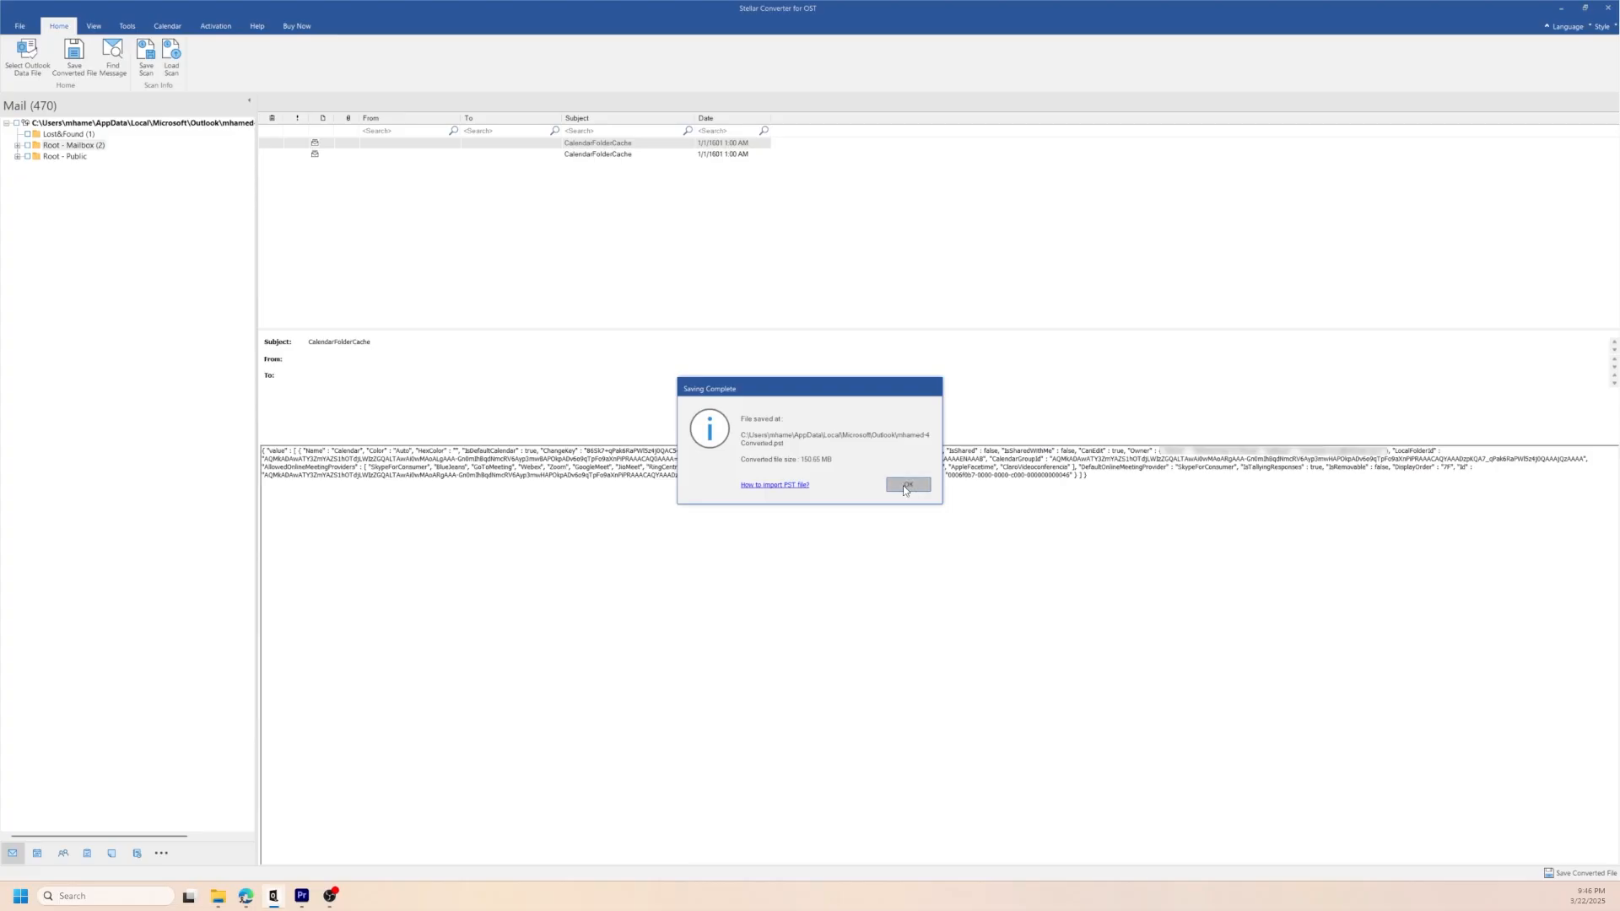
# Open the Outlook data file selection for conversion and highlight the folder part of the default mailbox path.
pyautogui.click(141, 120)
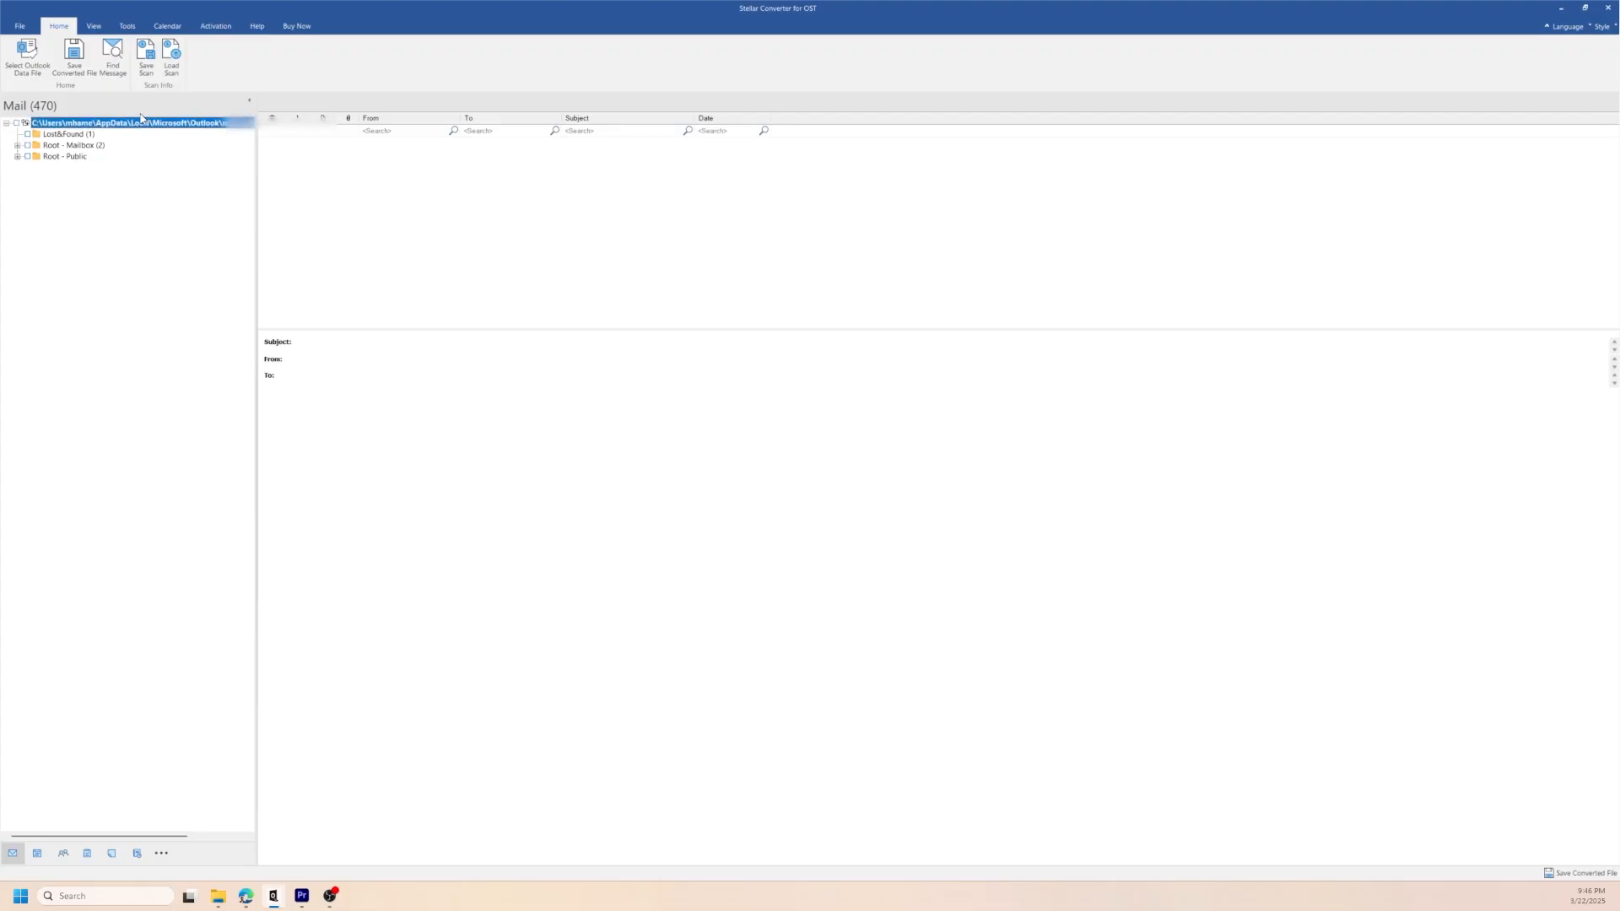
pyautogui.click(31, 51)
pyautogui.click(828, 446)
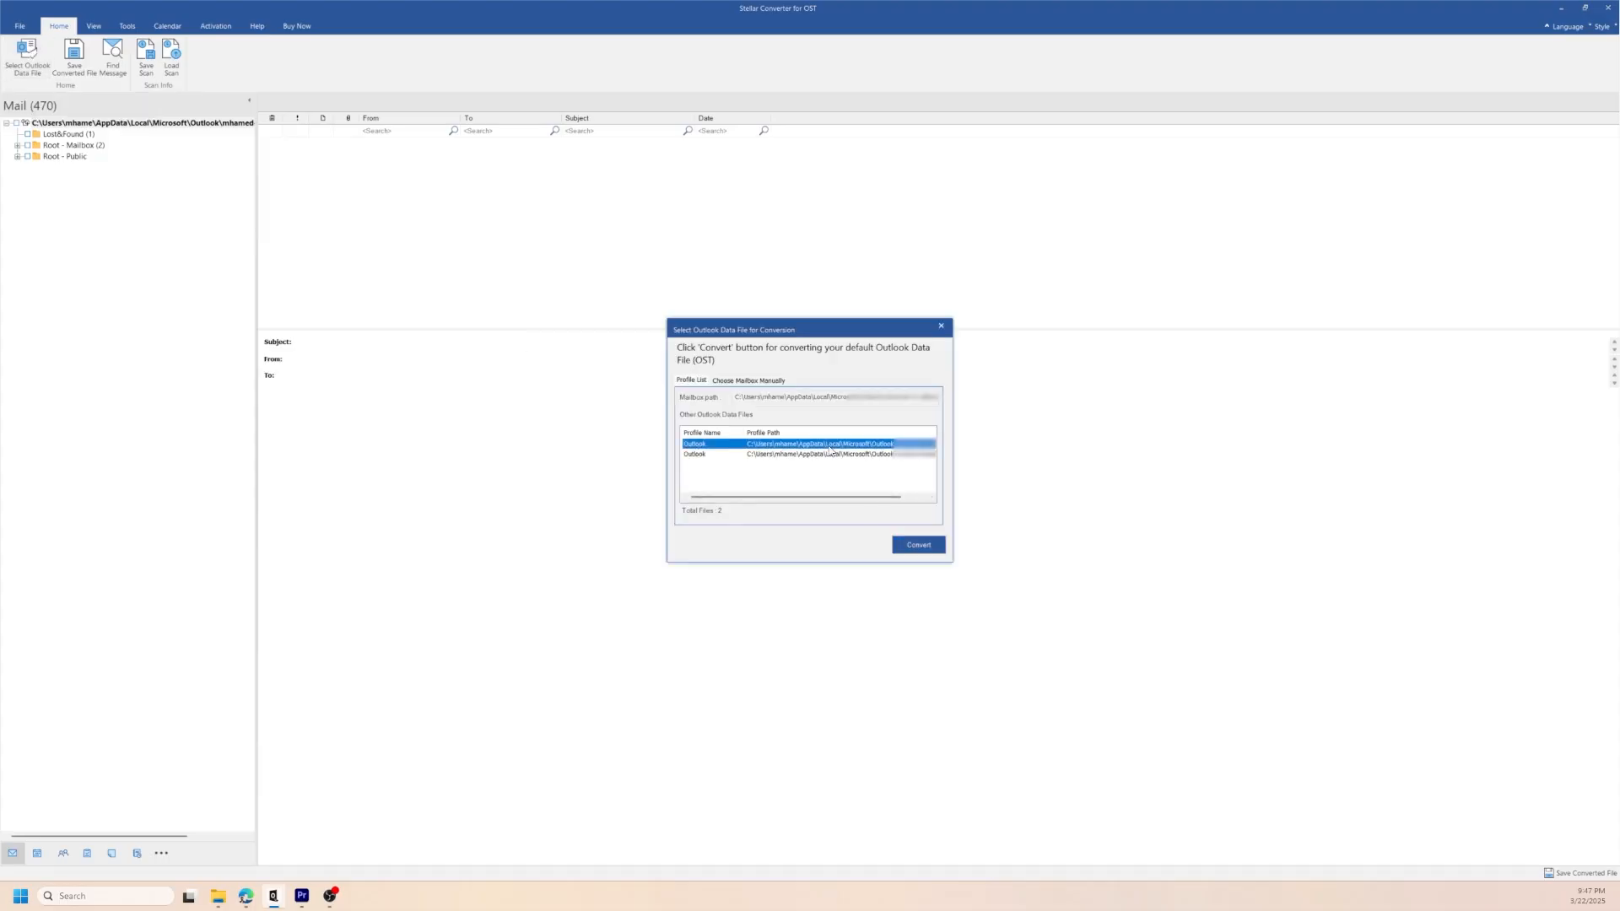
pyautogui.click(771, 396)
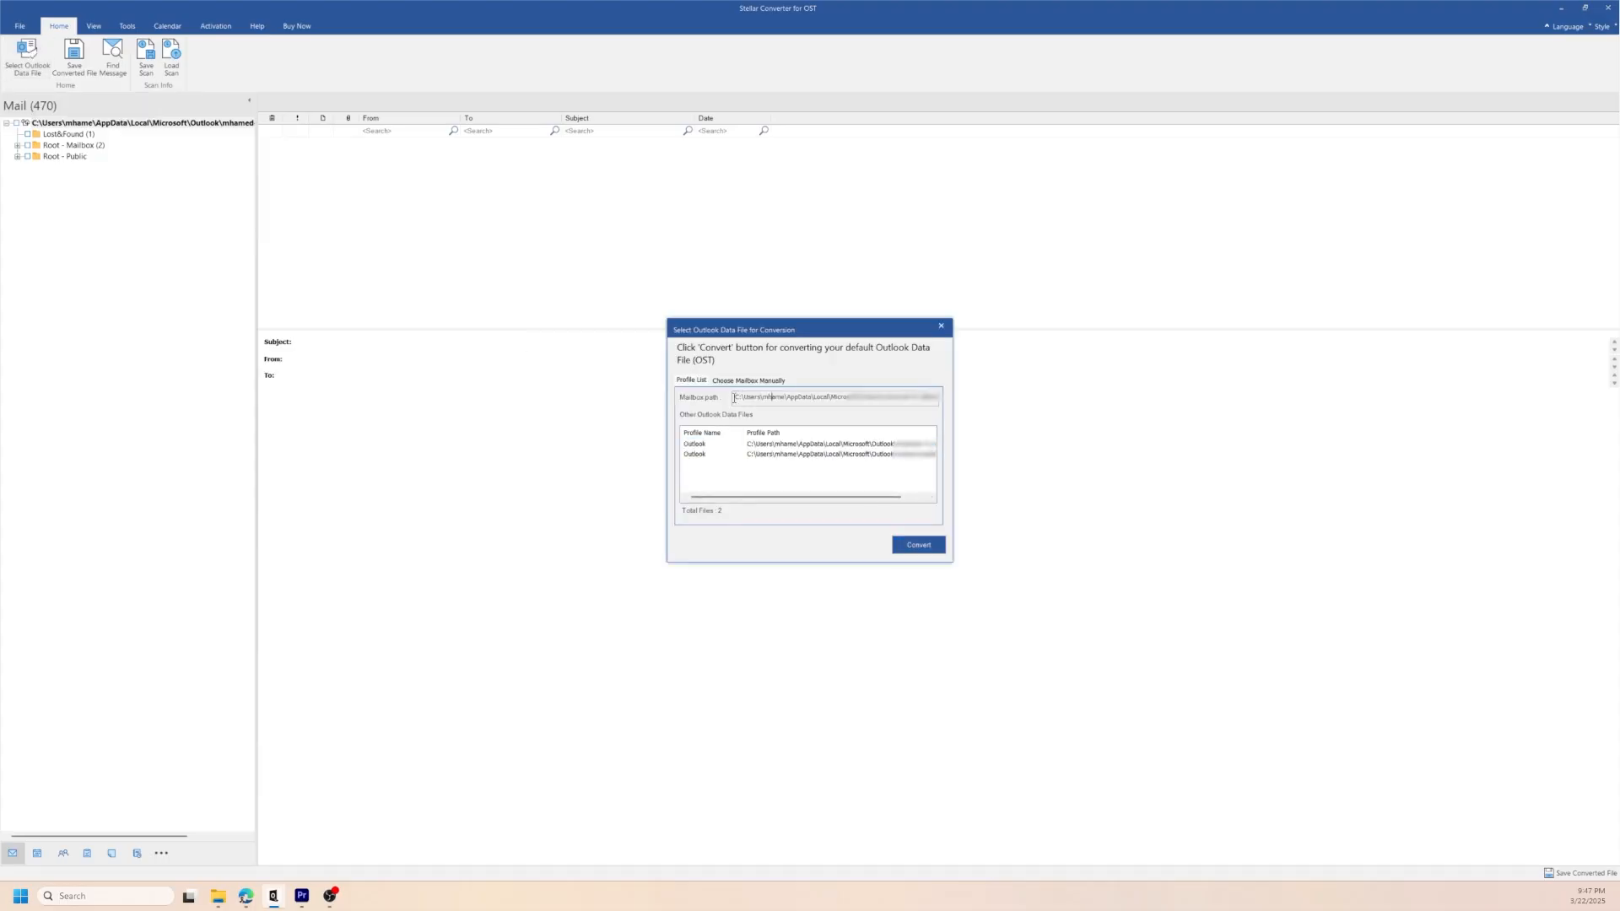
pyautogui.moveTo(771, 397); pyautogui.dragTo(845, 405)
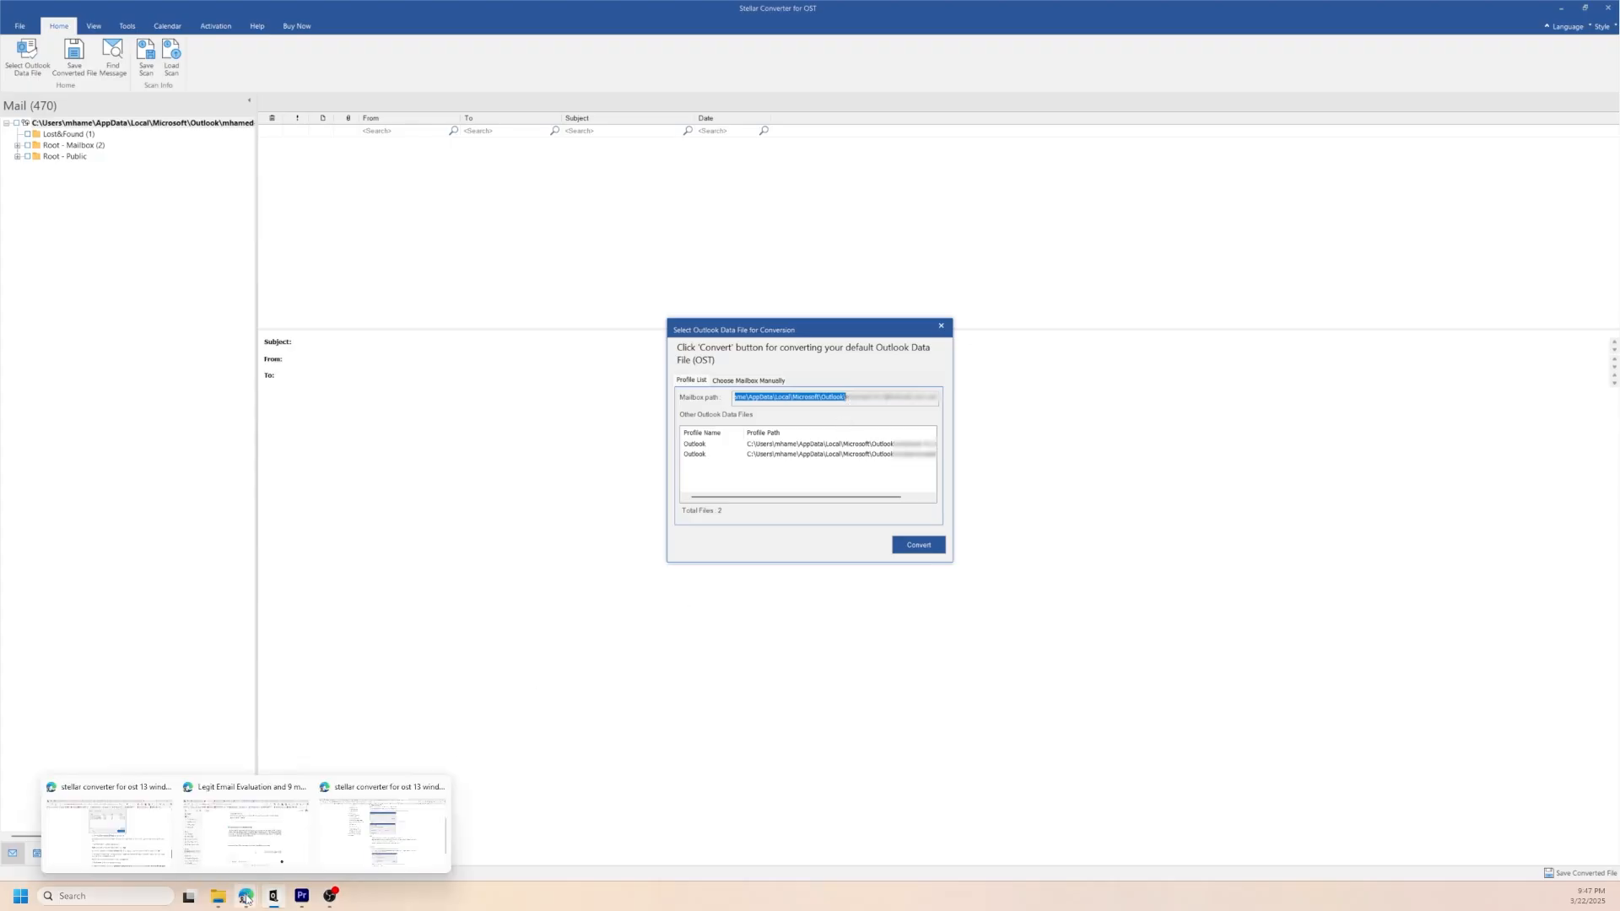
# Switch to File Explorer and open the user's AppData\Local\Microsoft\Outlook folder in a new tab.
pyautogui.click(138, 897)
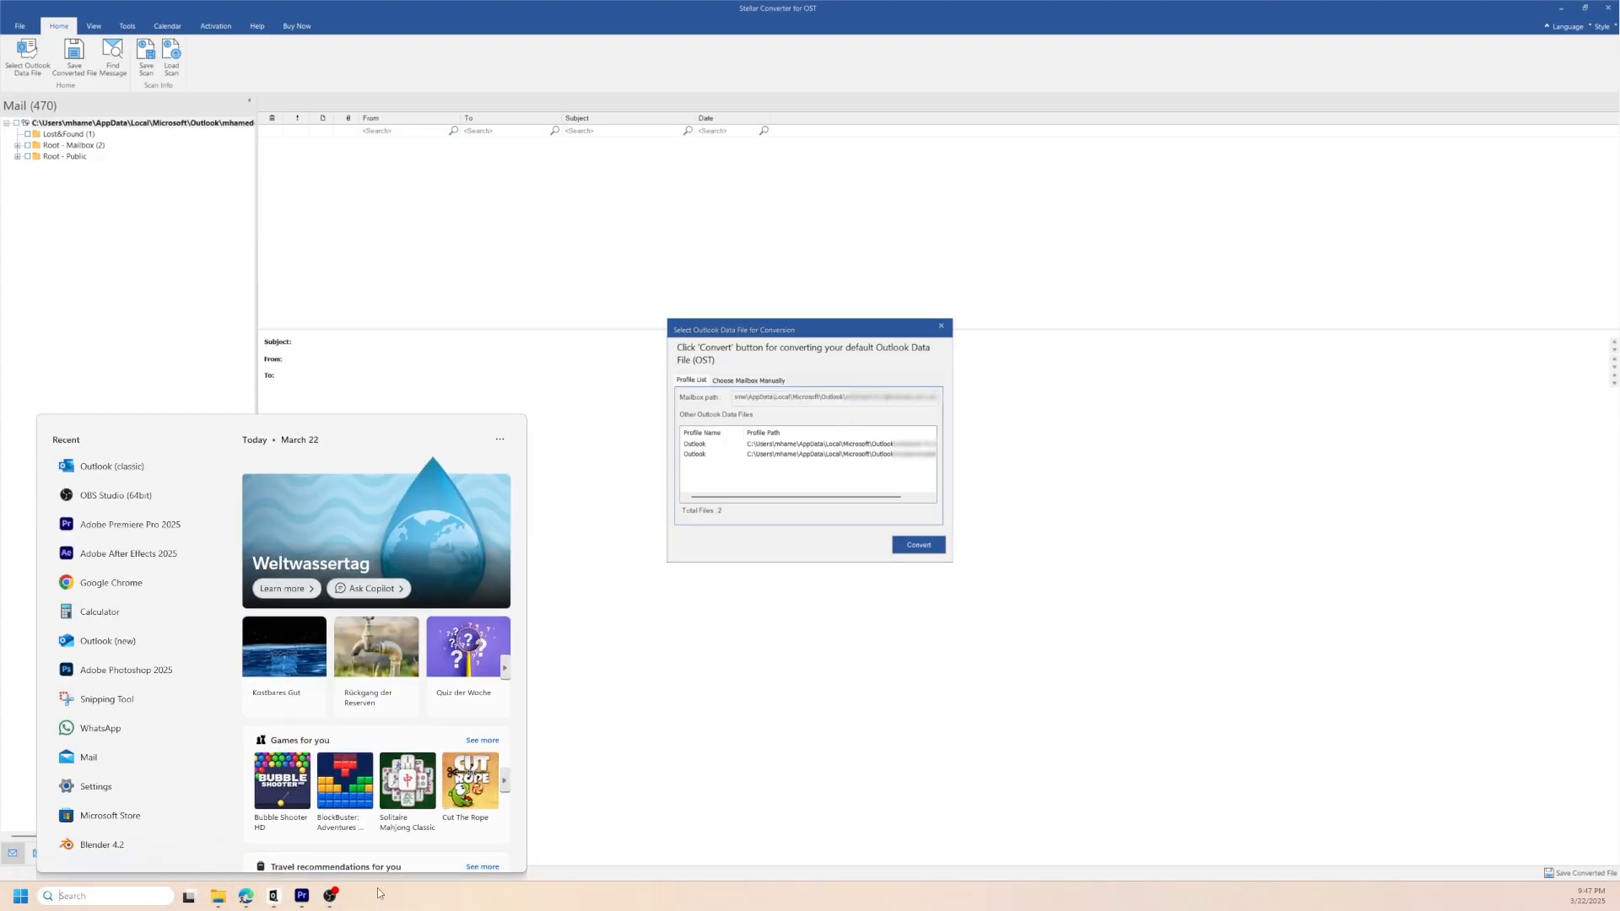
pyautogui.click(569, 764)
pyautogui.click(217, 896)
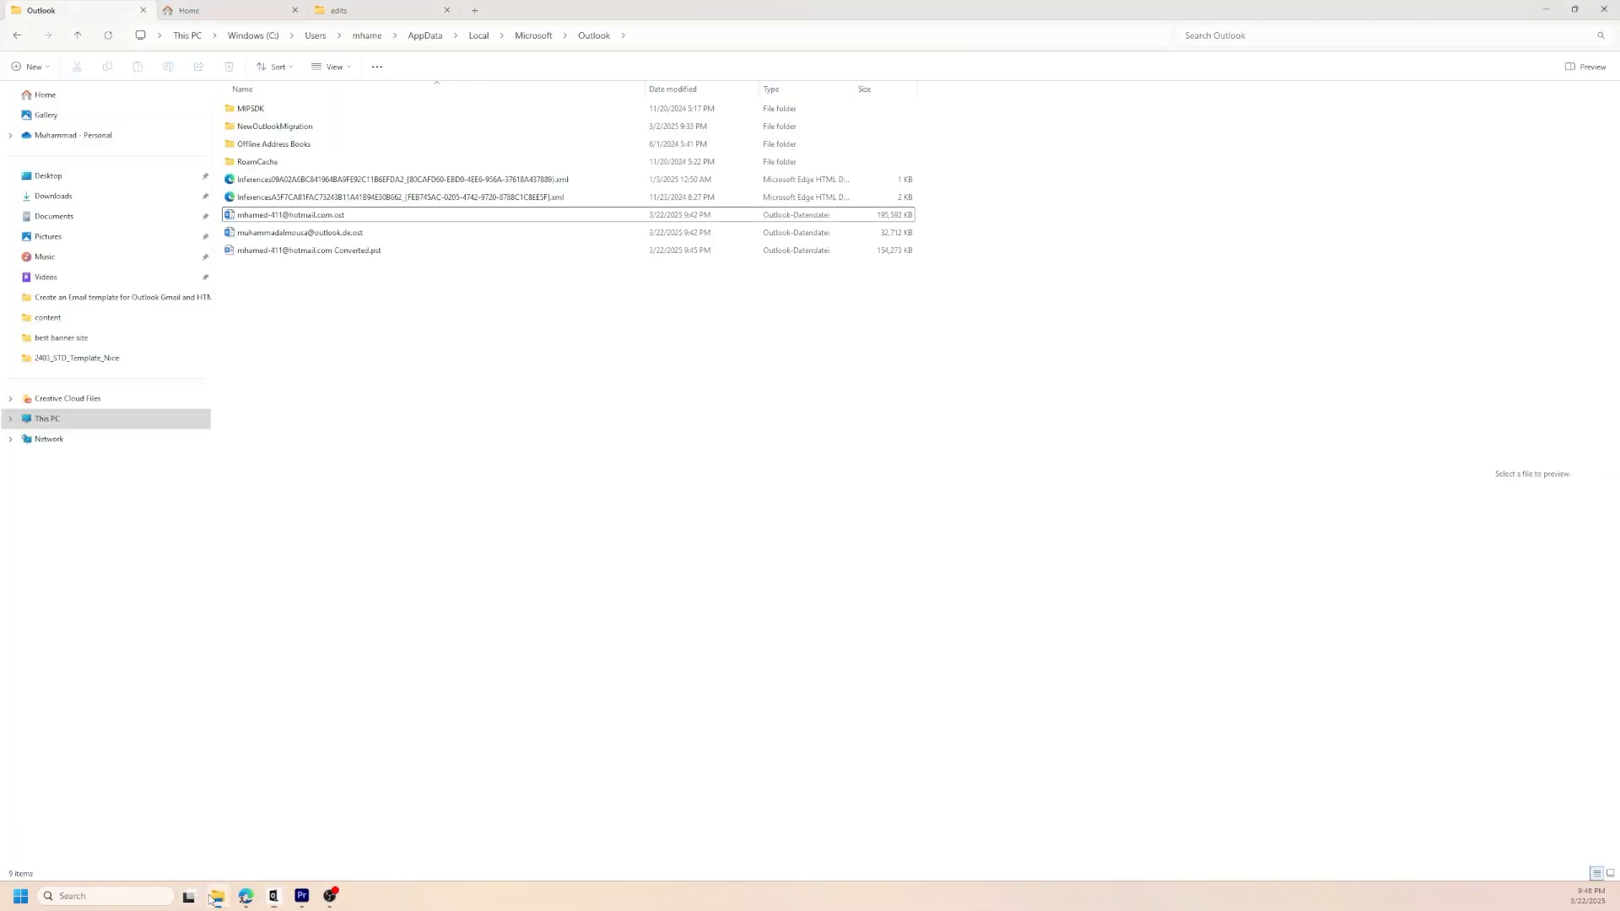
pyautogui.click(474, 11)
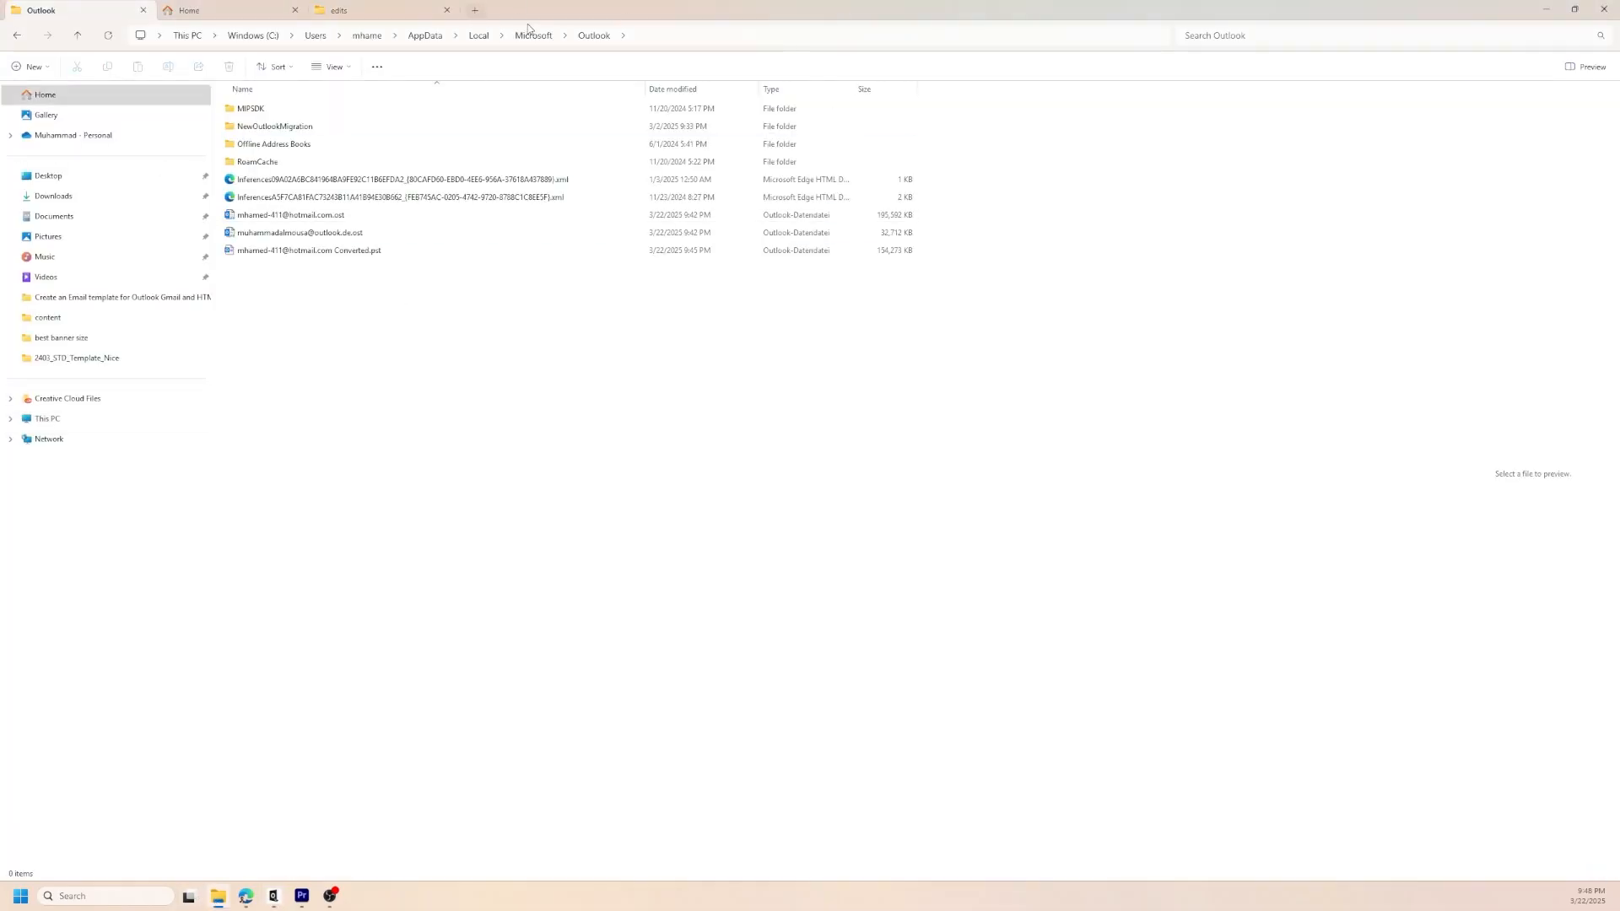
pyautogui.click(505, 34)
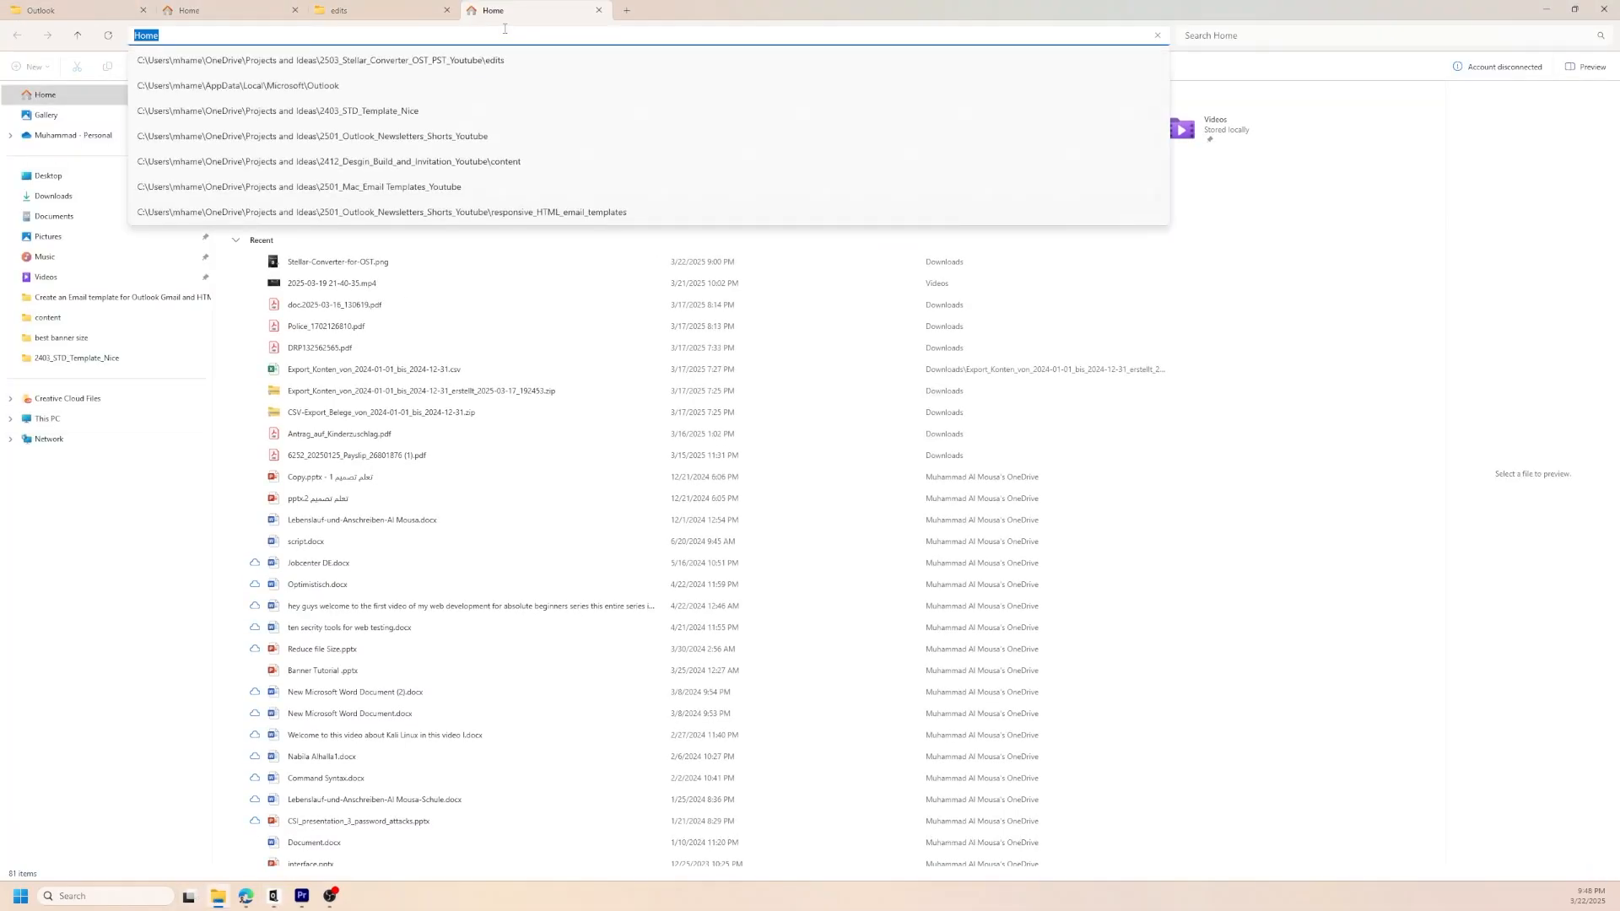
pyautogui.write('C:\\Users\\mhame\\AppData\\Local\\Microsoft\\Outlook')
pyautogui.press('Return')
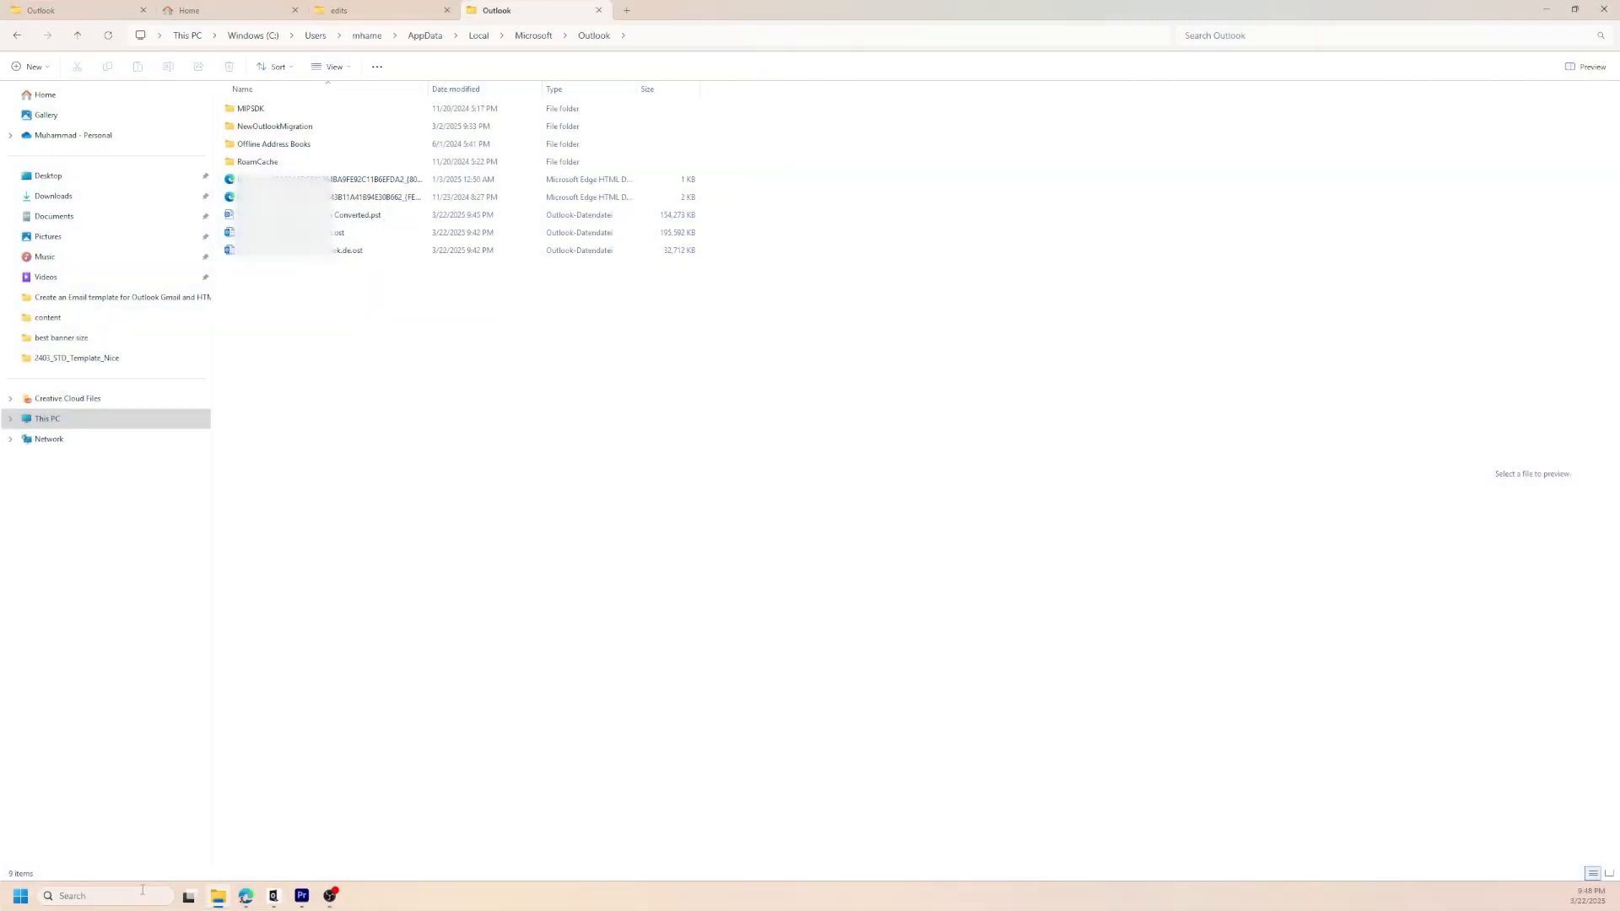
# Launch Outlook (classic) and open its Import and Export Wizard.
pyautogui.click(143, 893)
pyautogui.moveTo(217, 895)
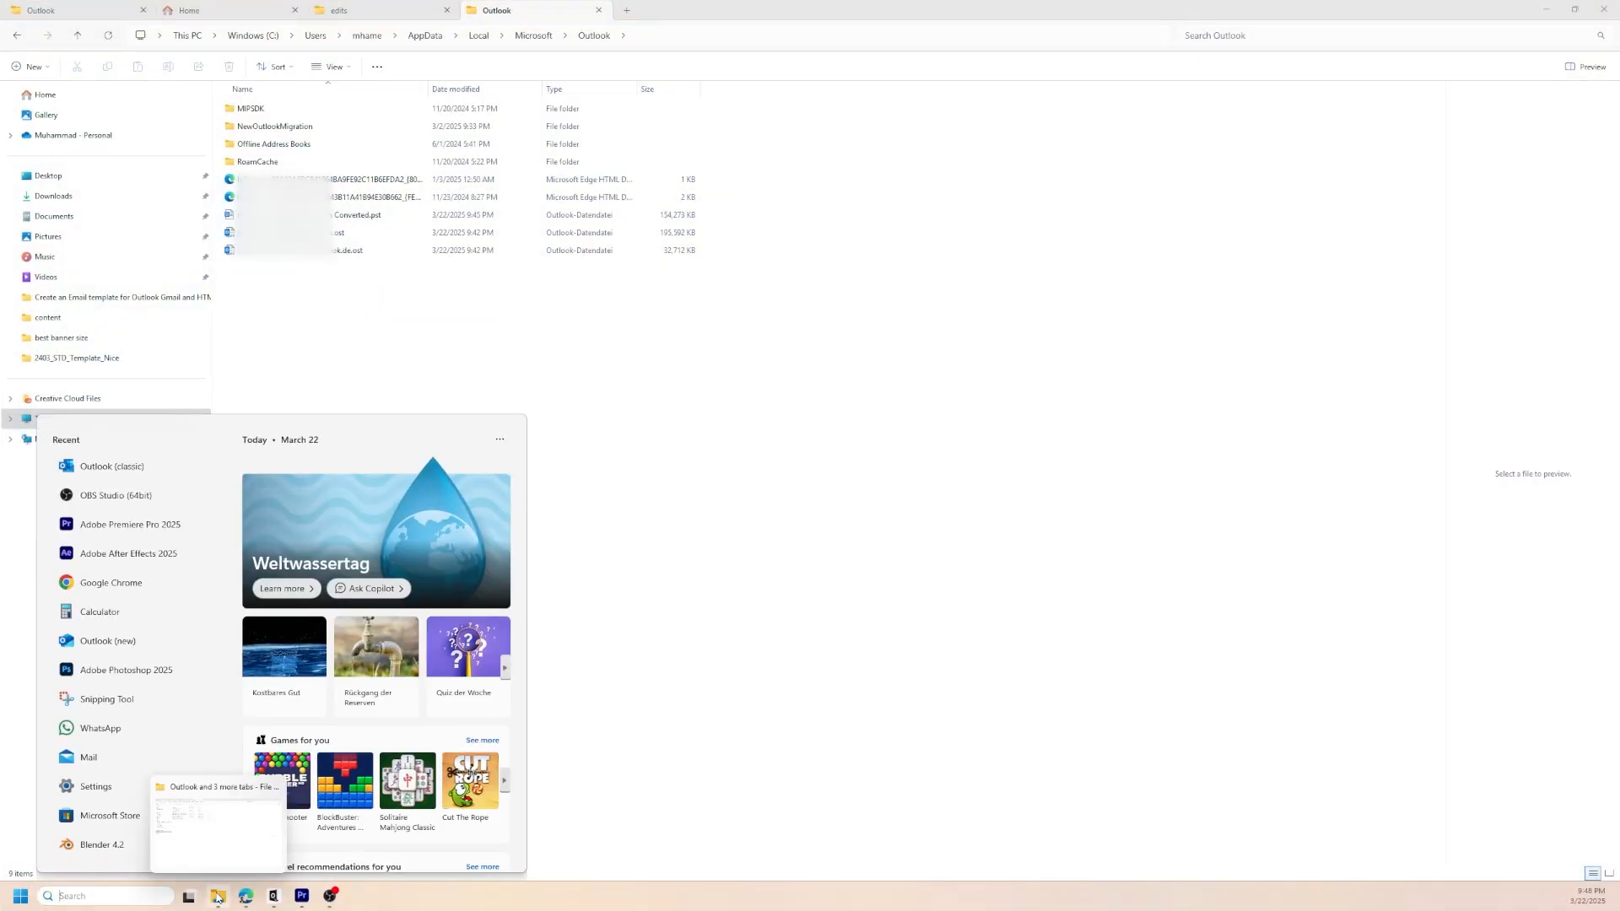
pyautogui.write('o')
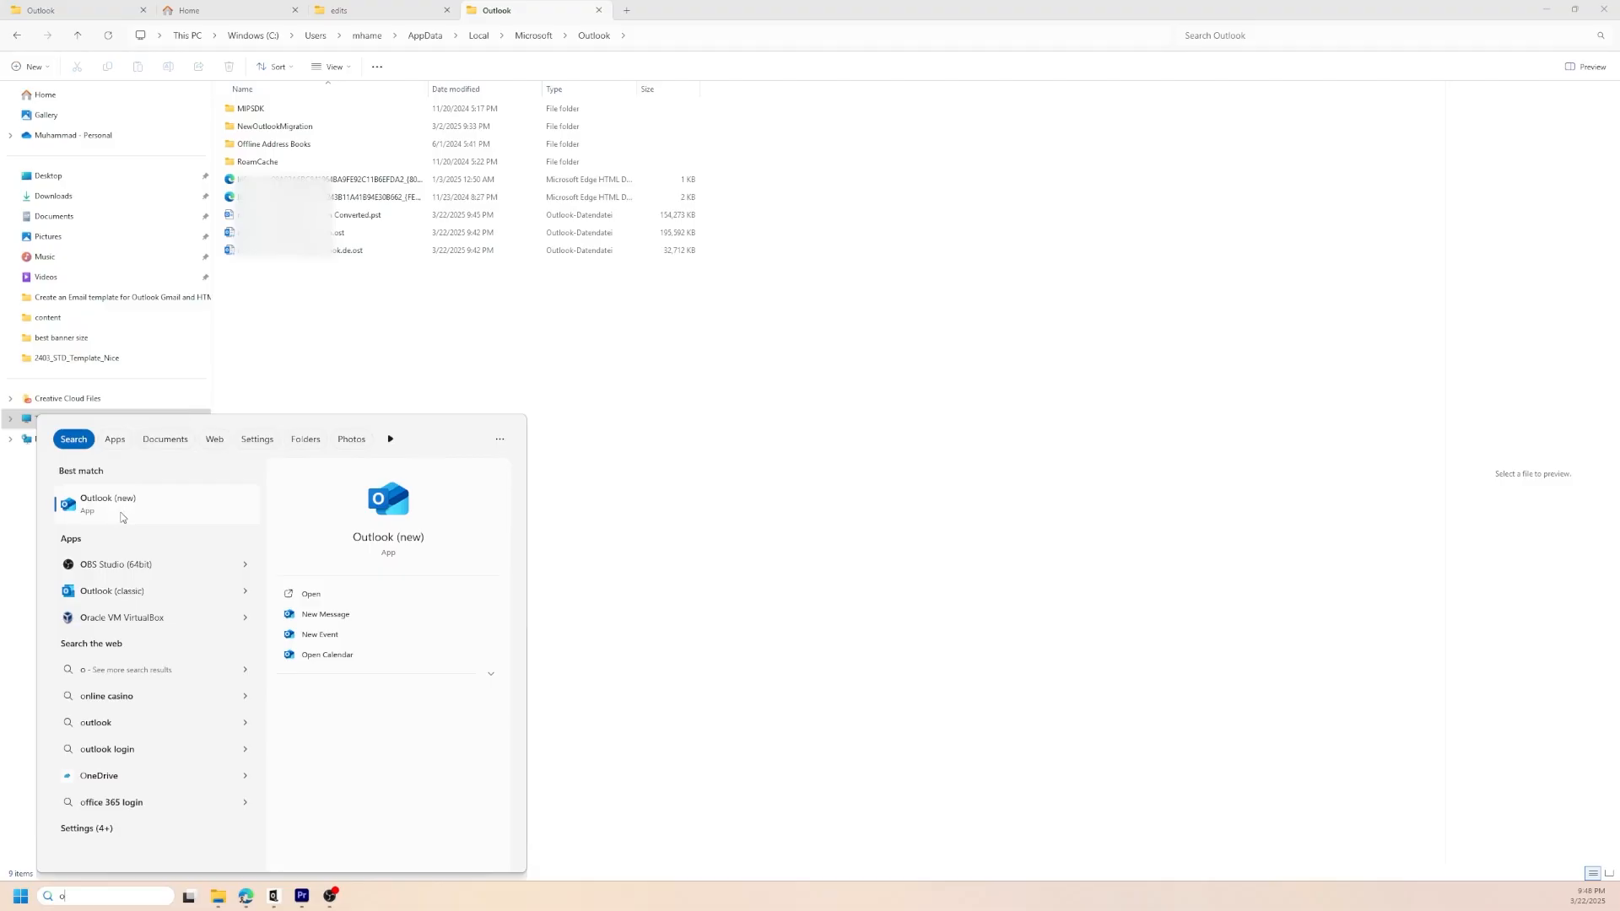
pyautogui.click(119, 591)
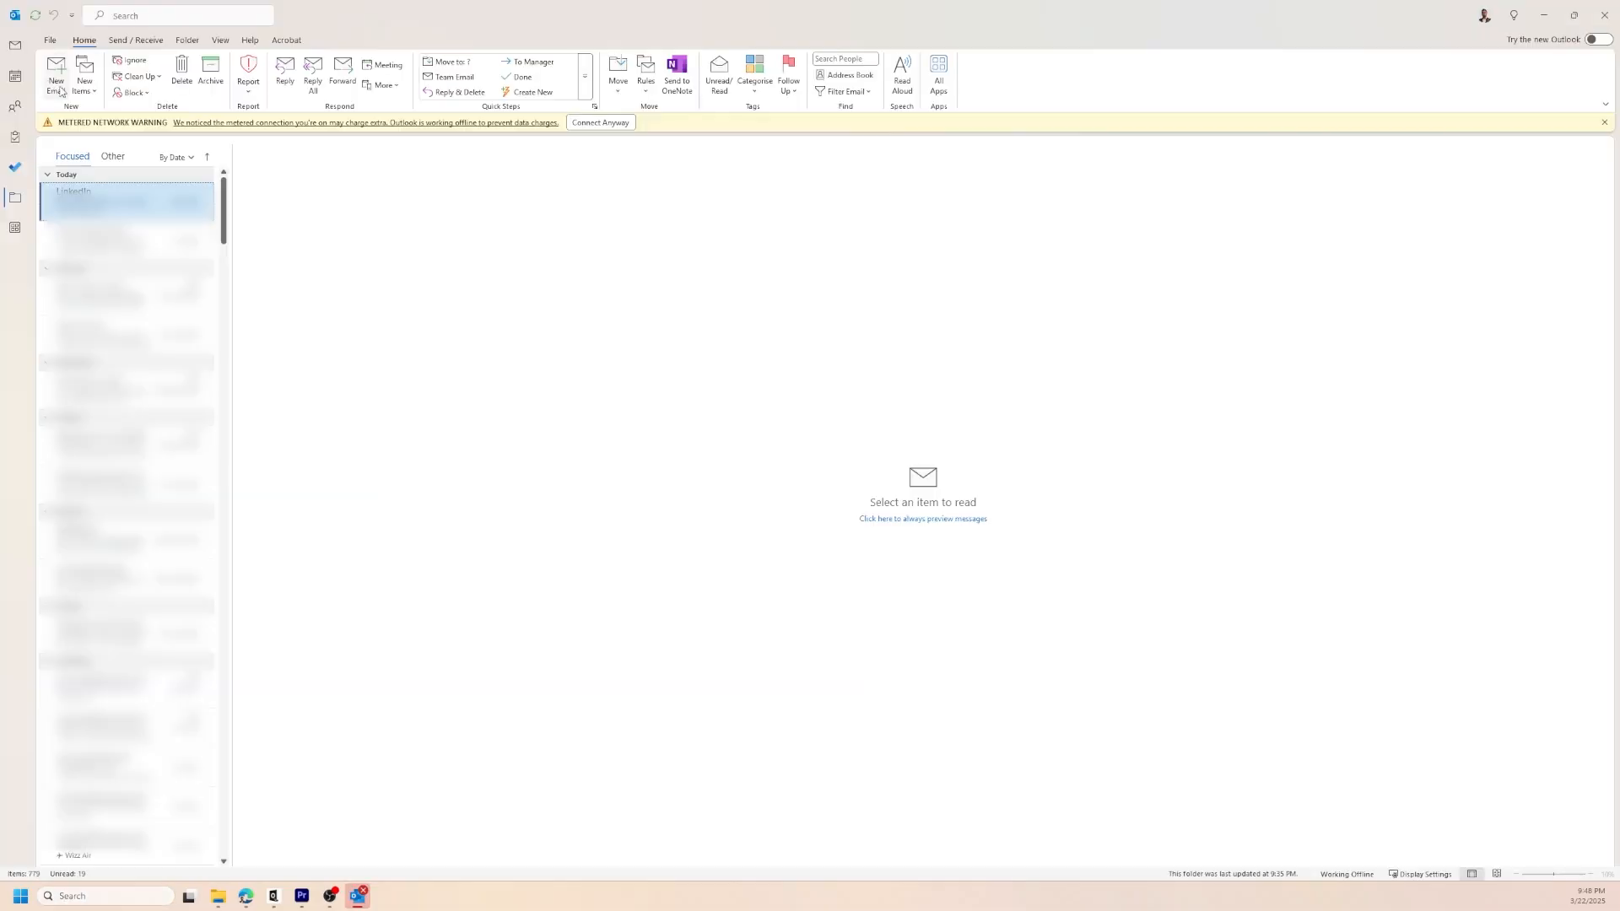
pyautogui.click(47, 40)
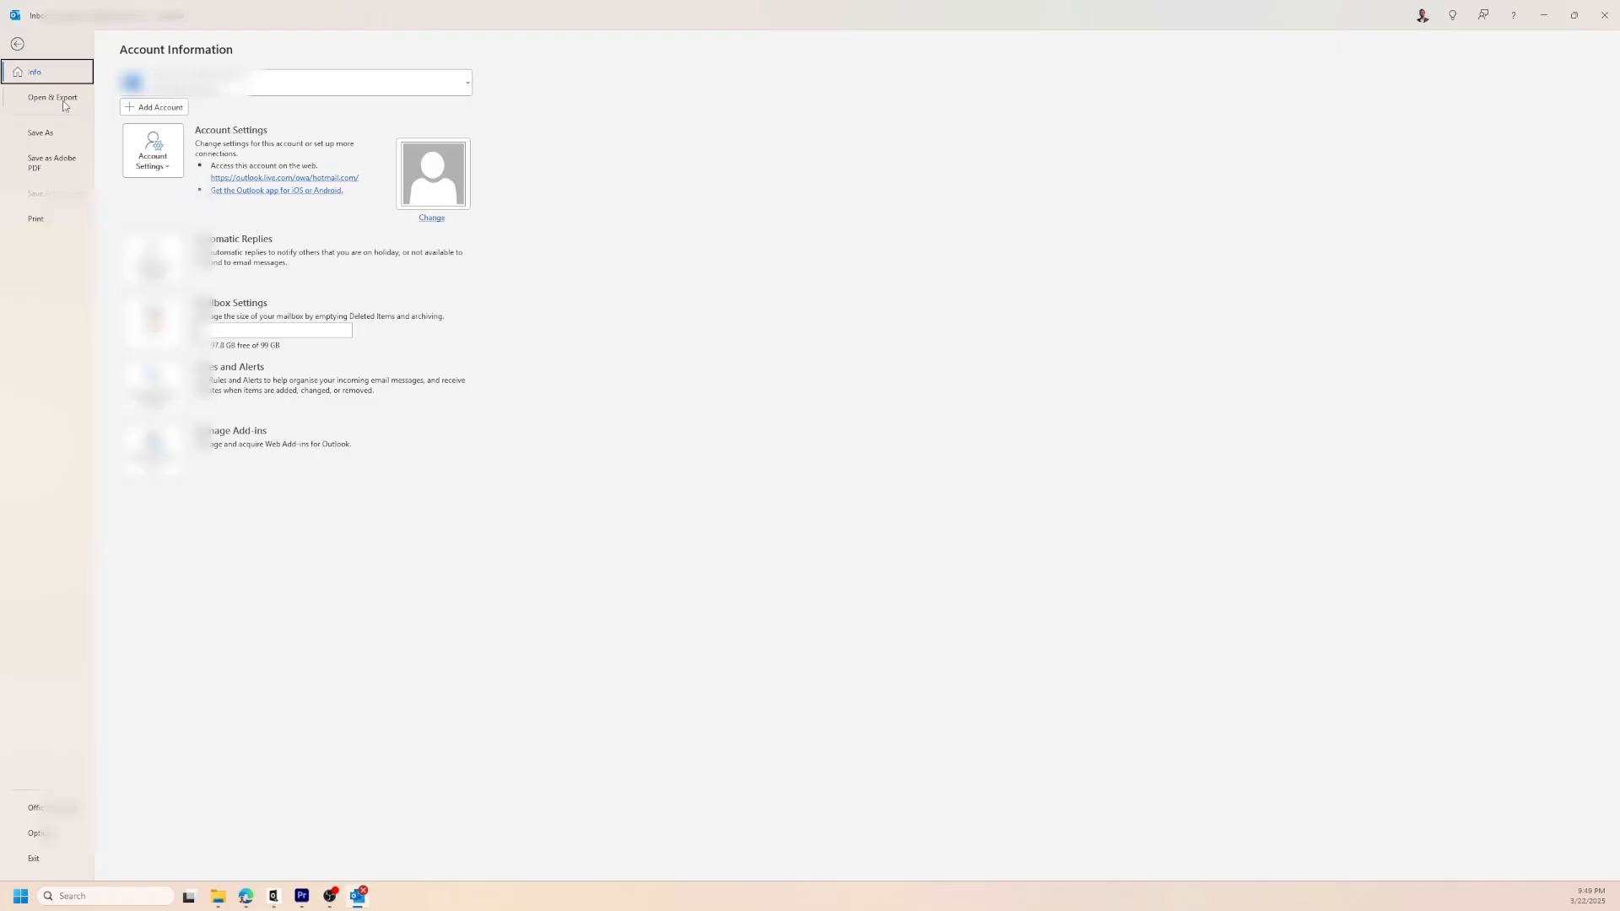
pyautogui.click(63, 100)
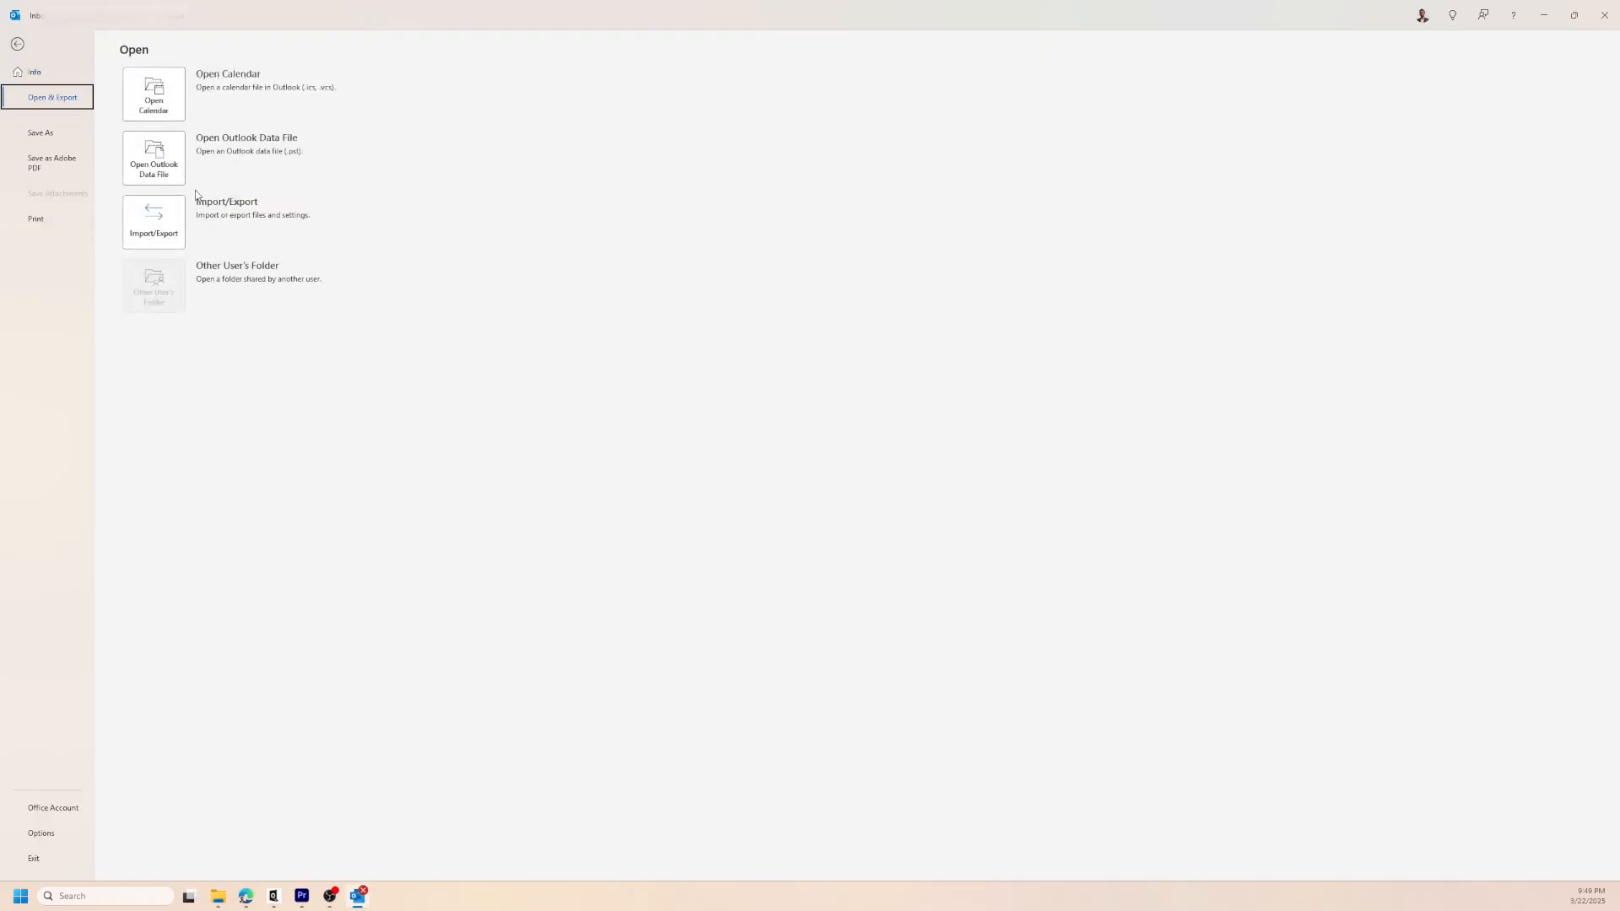
pyautogui.click(153, 221)
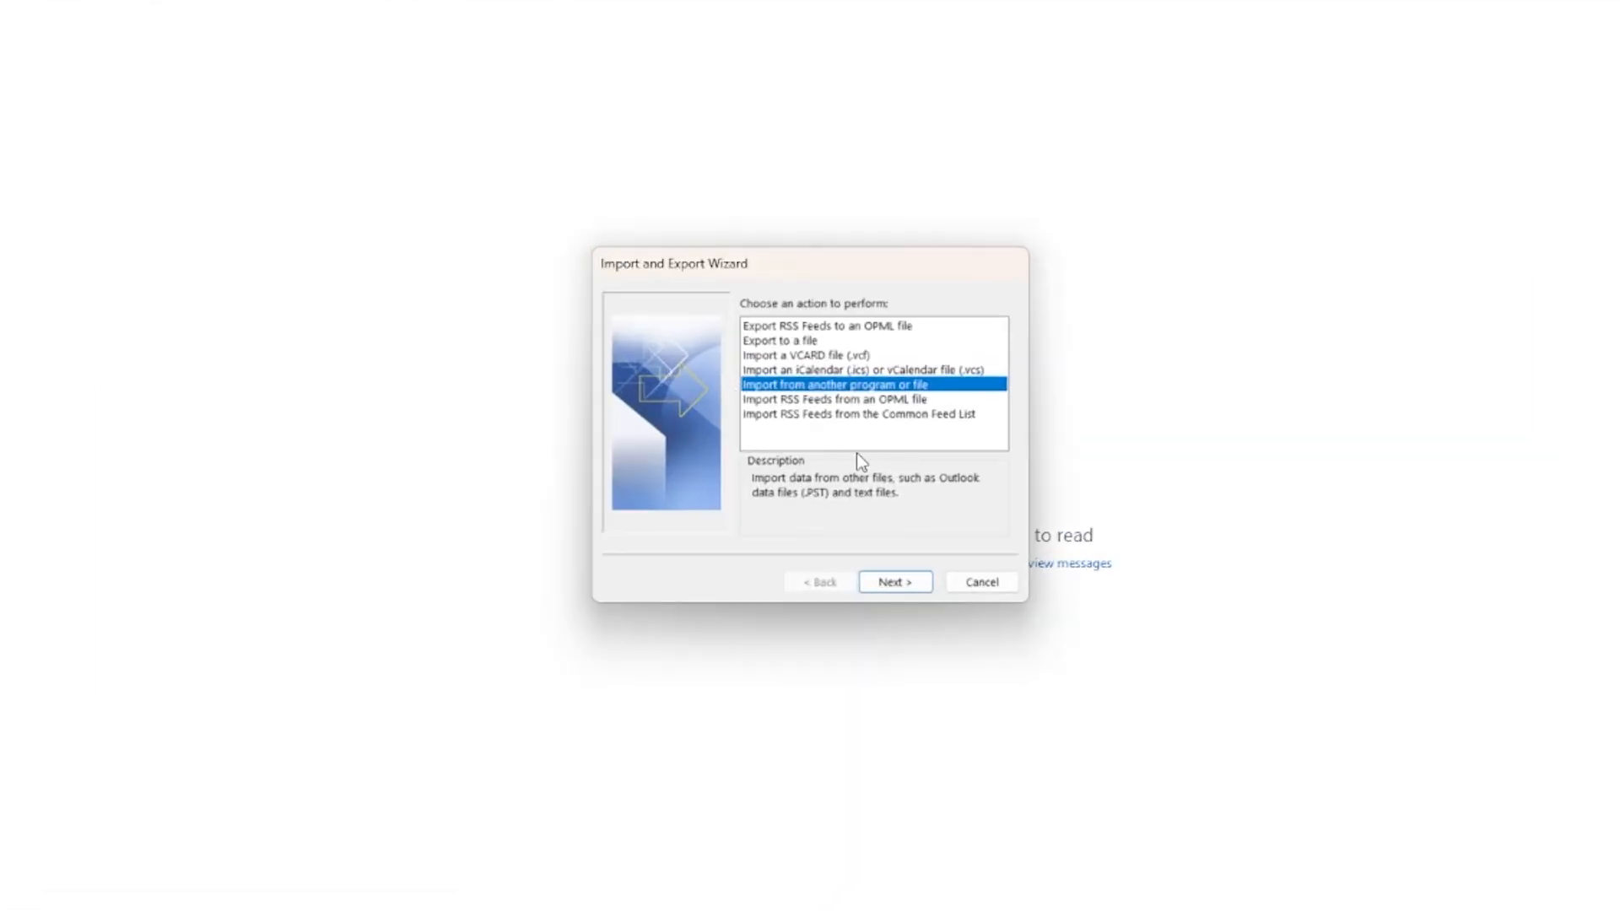
# Choose to import from another program or file, with Outlook Data File (.pst) as the file type.
pyautogui.click(913, 588)
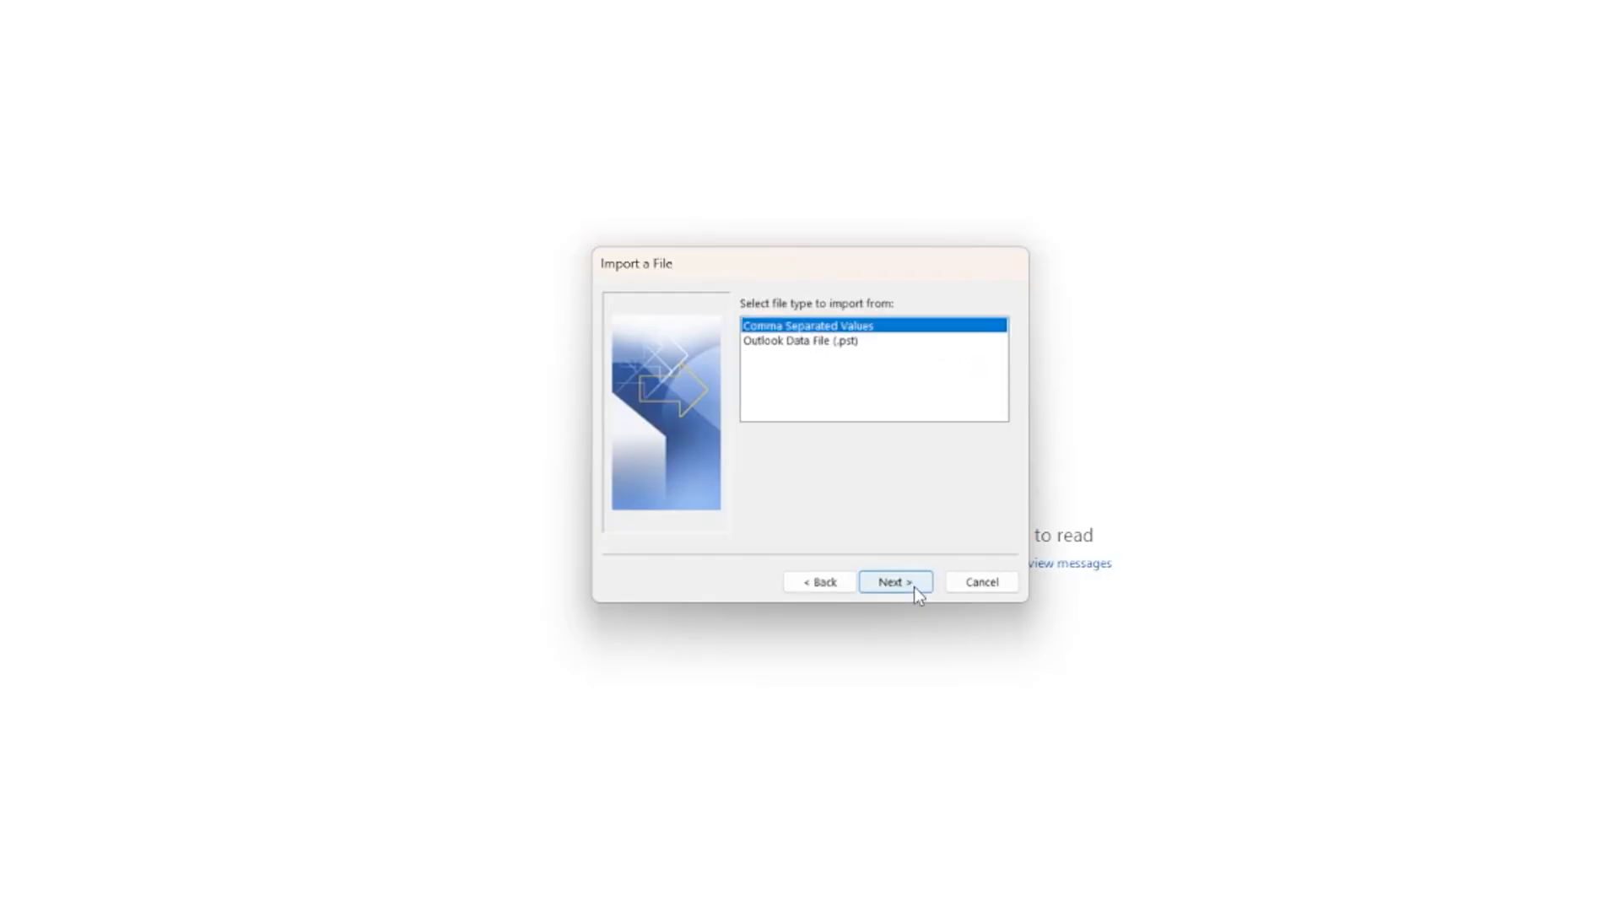
pyautogui.click(838, 344)
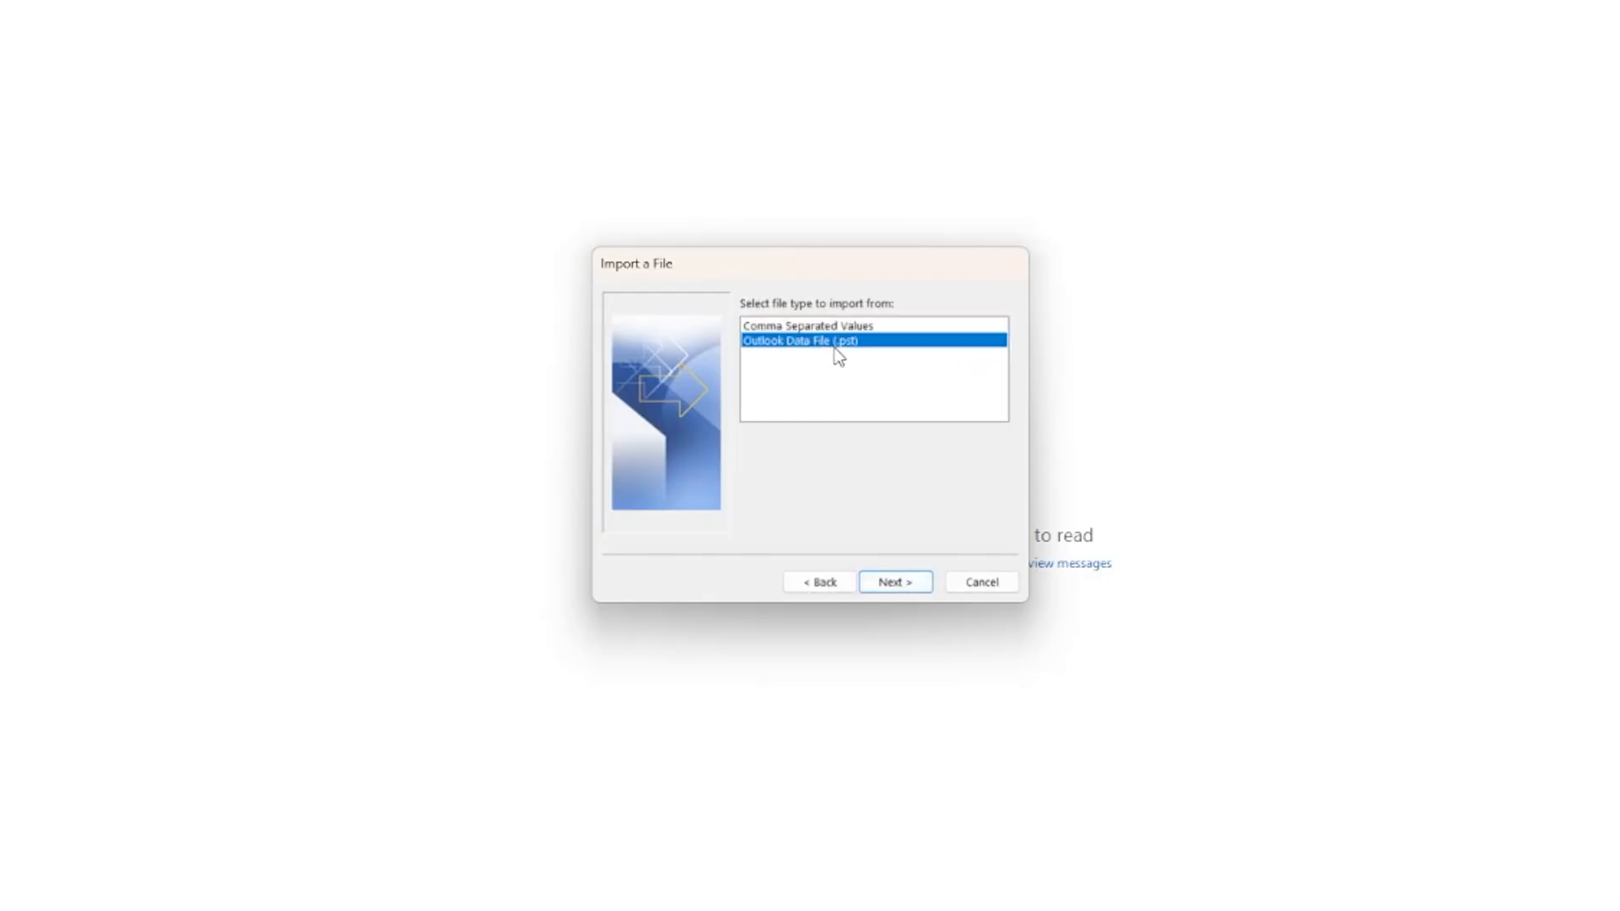
pyautogui.click(911, 591)
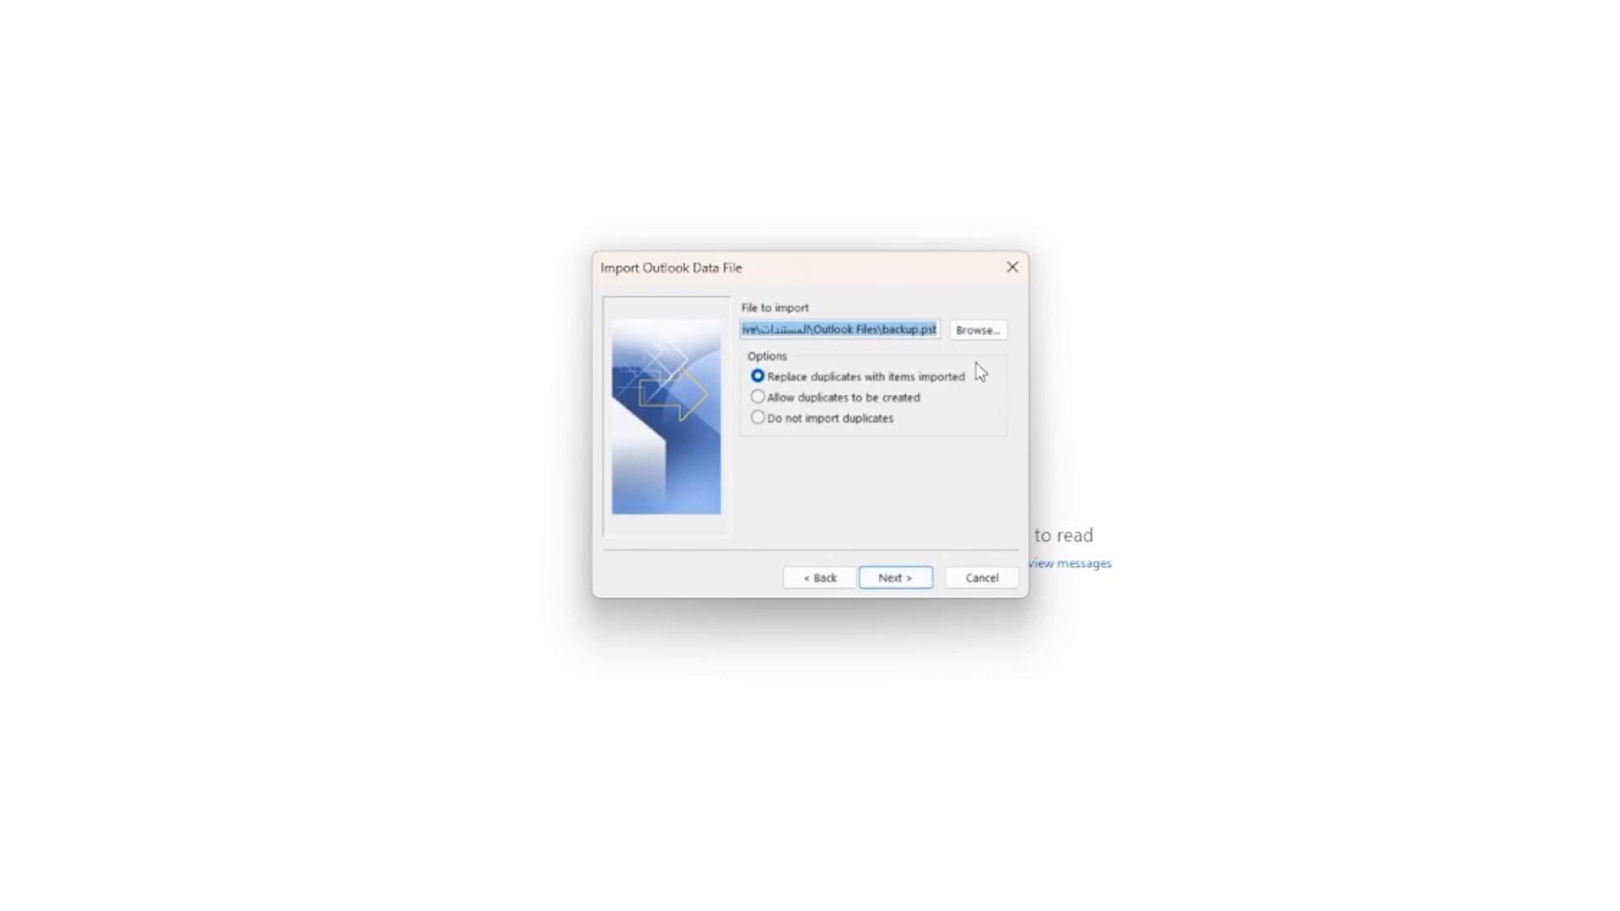
# Select the converted PST from the AppData\Local\Microsoft\Outlook folder as the file to import and proceed with replacing duplicates with imported items.
pyautogui.click(972, 335)
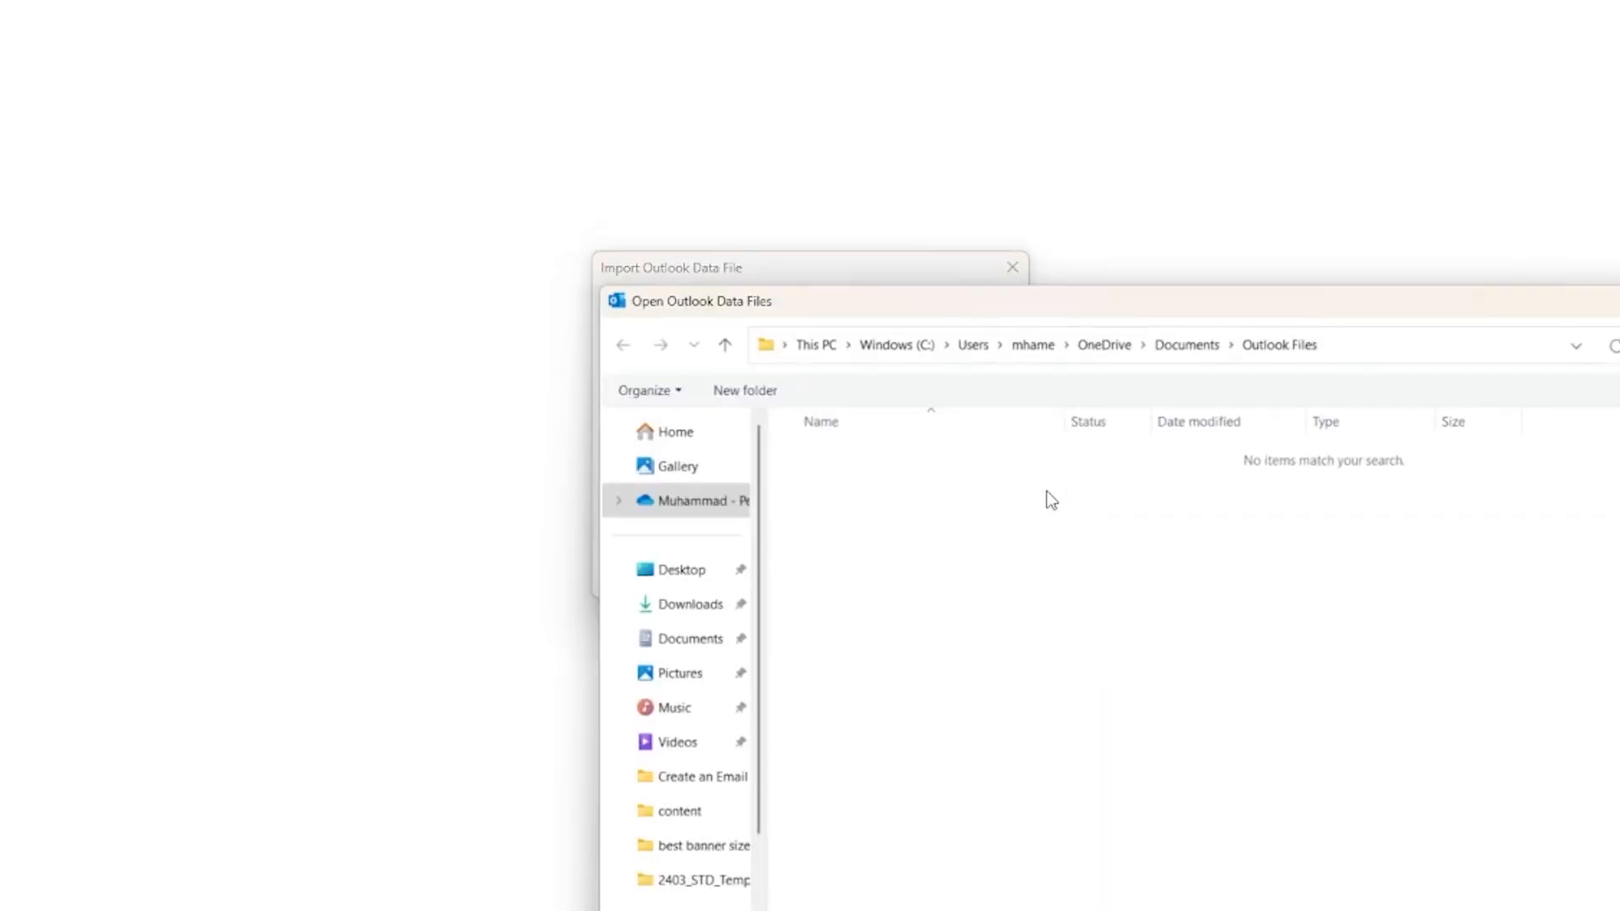
pyautogui.click(1390, 342)
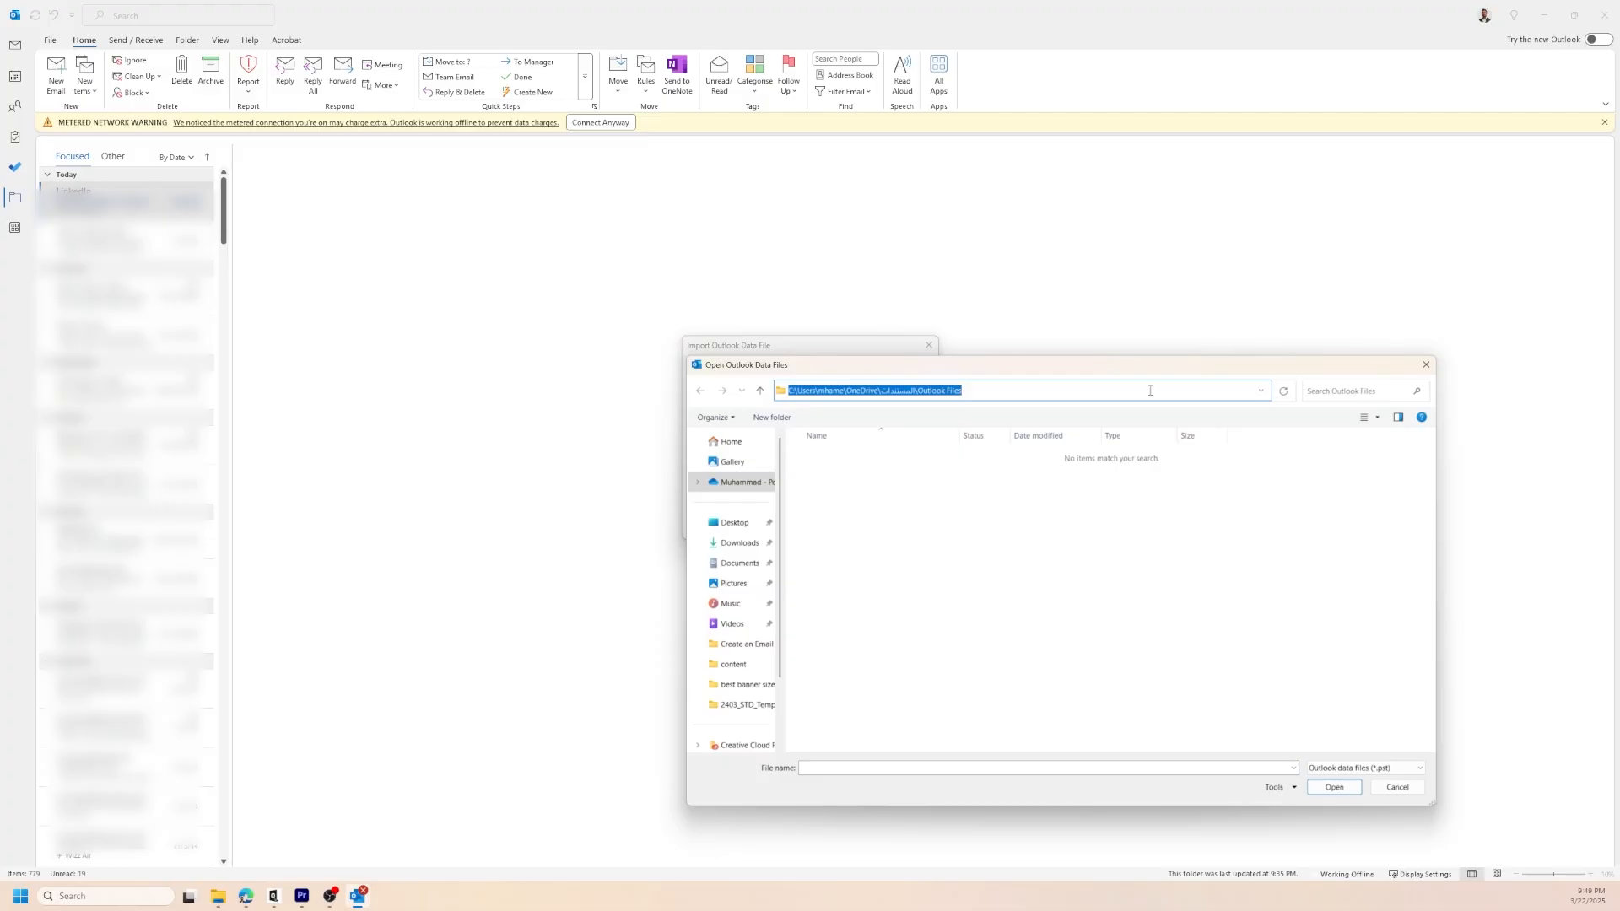
pyautogui.write('C:\\Users\\mhame\\AppData\\Local\\Microsoft\\Outlook\\')
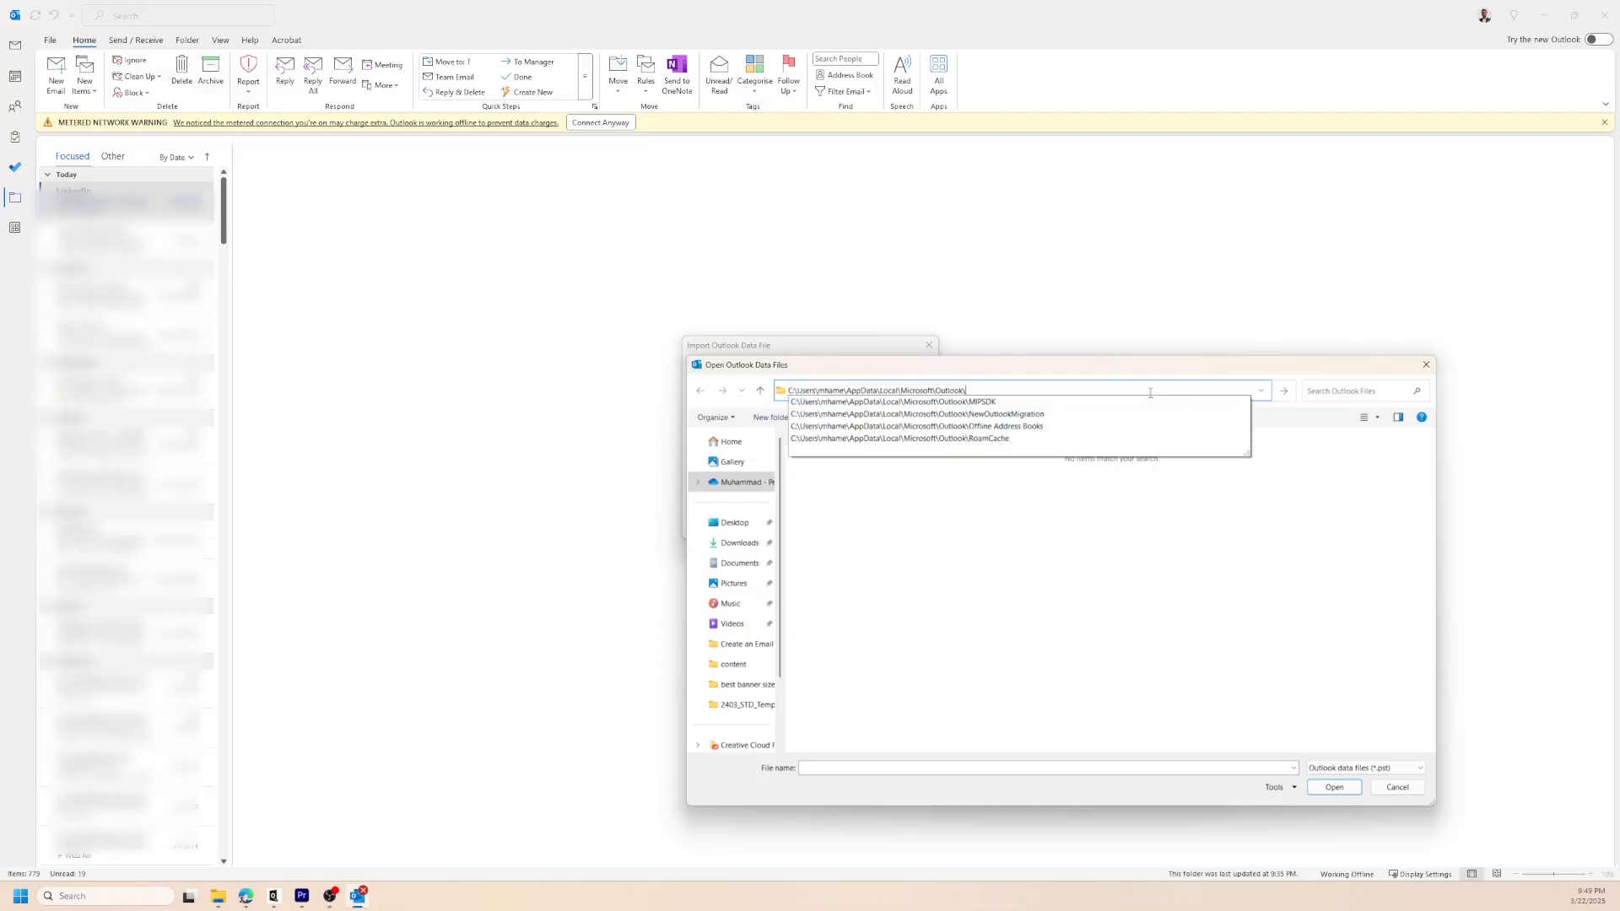
pyautogui.press('Return')
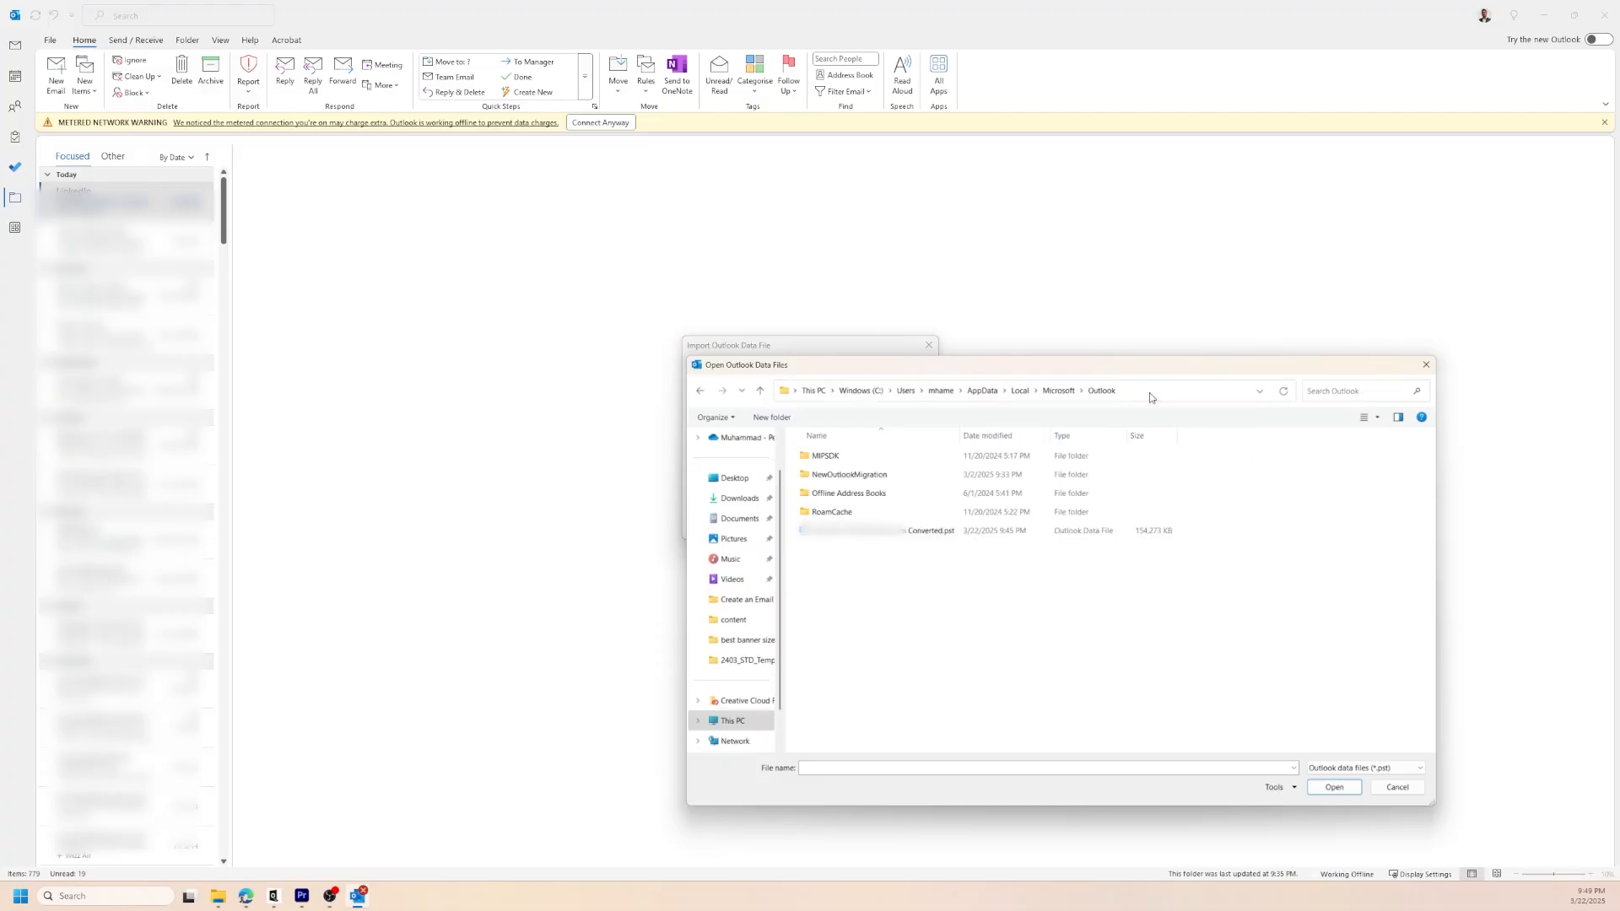
pyautogui.click(949, 538)
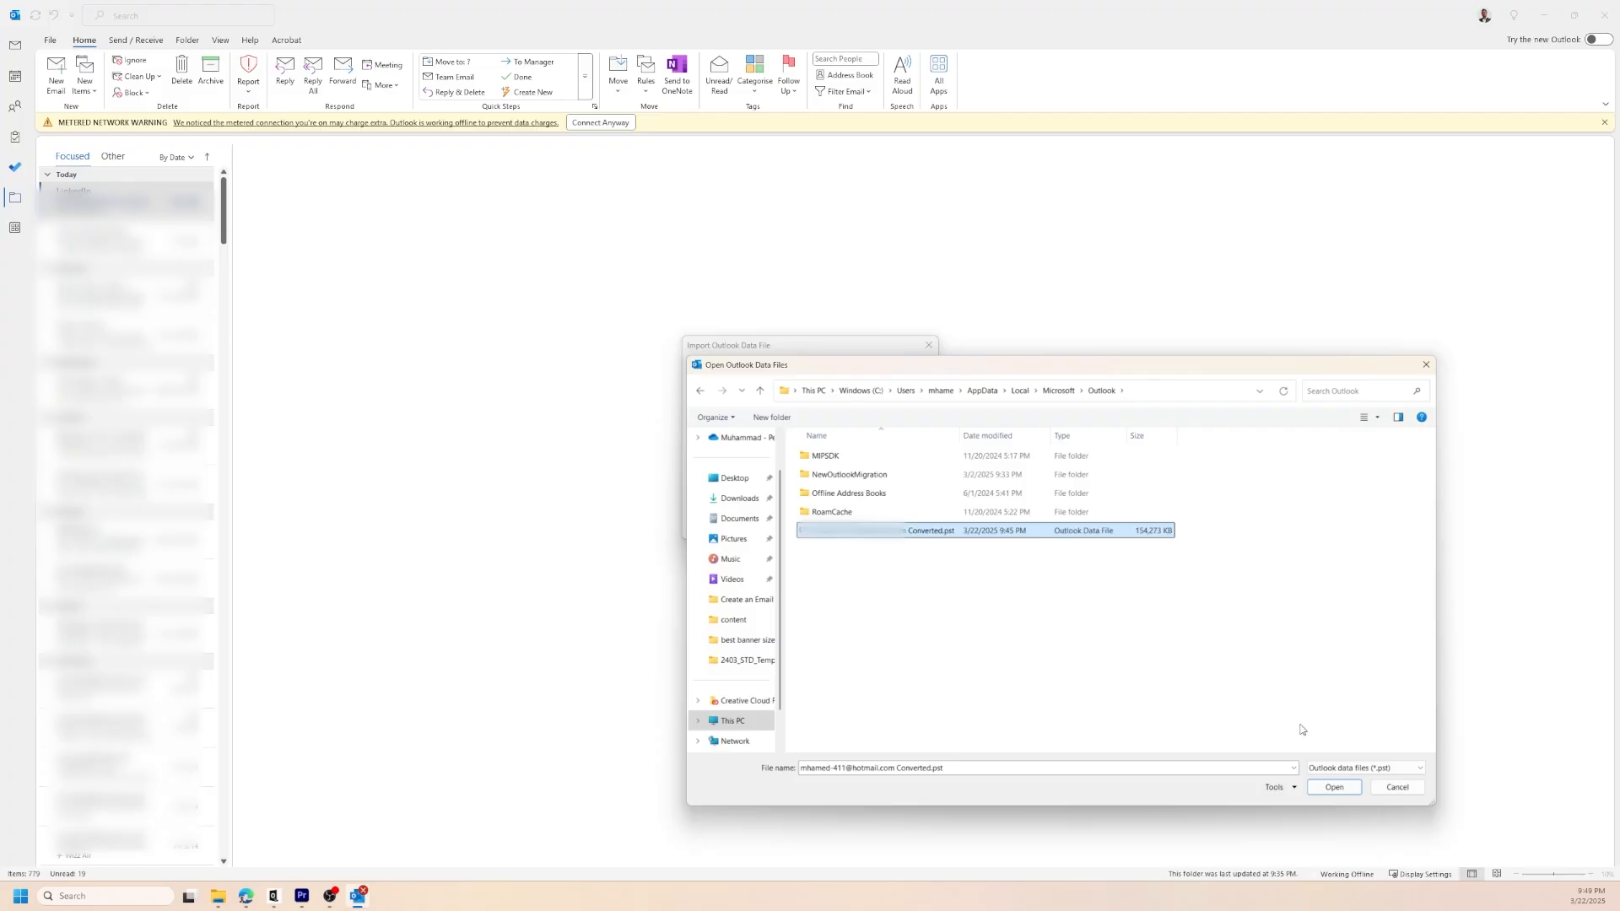
pyautogui.click(1337, 790)
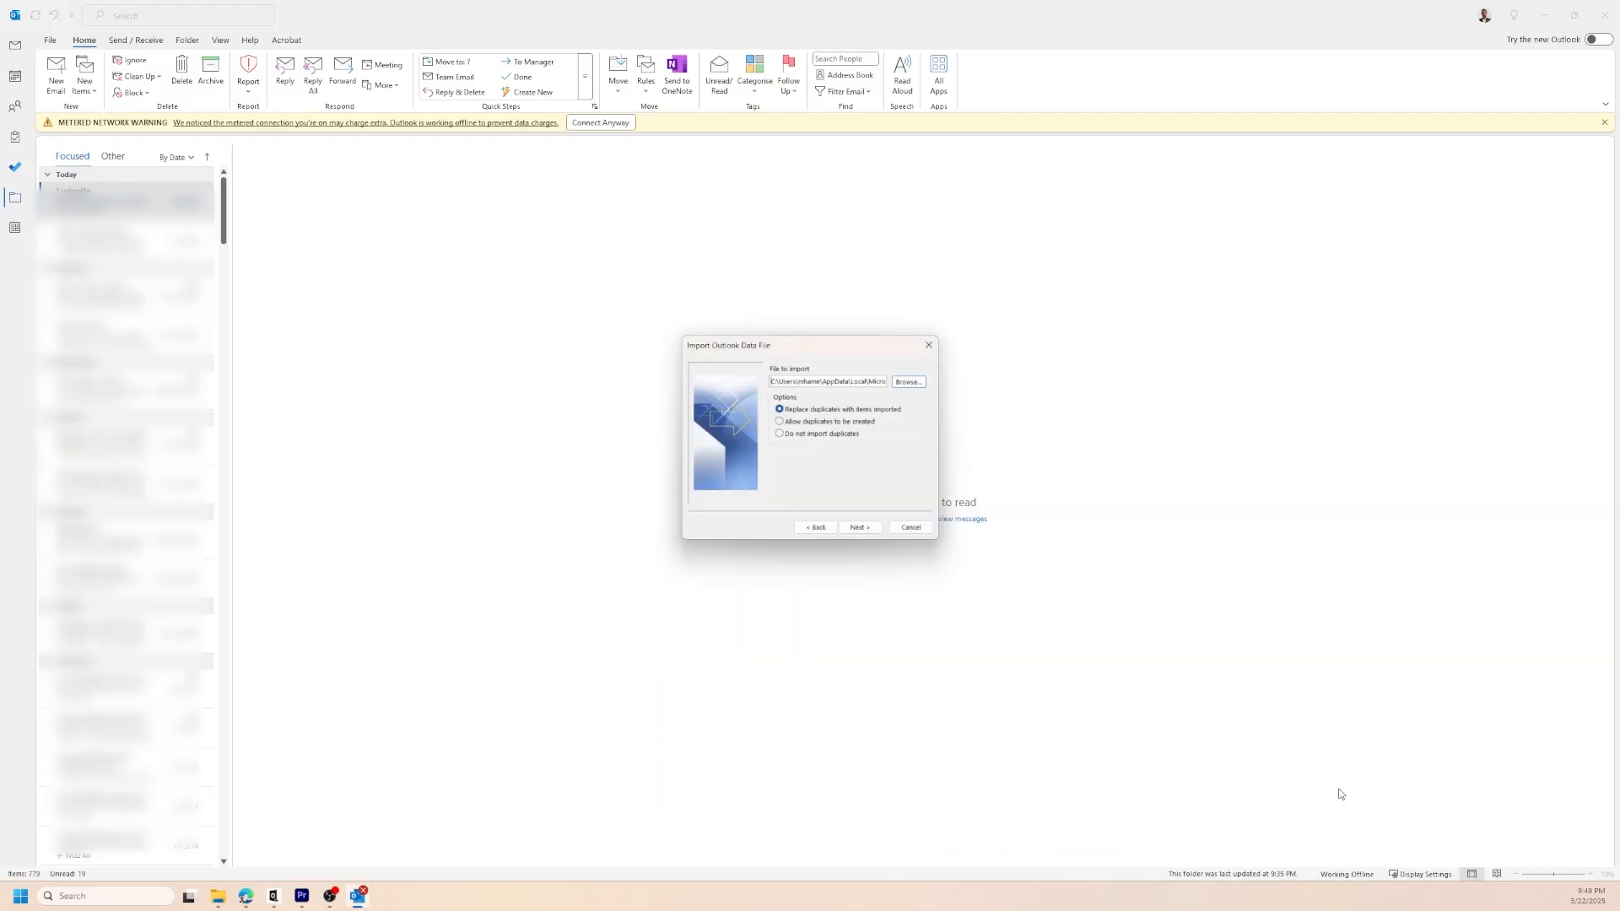
pyautogui.click(854, 529)
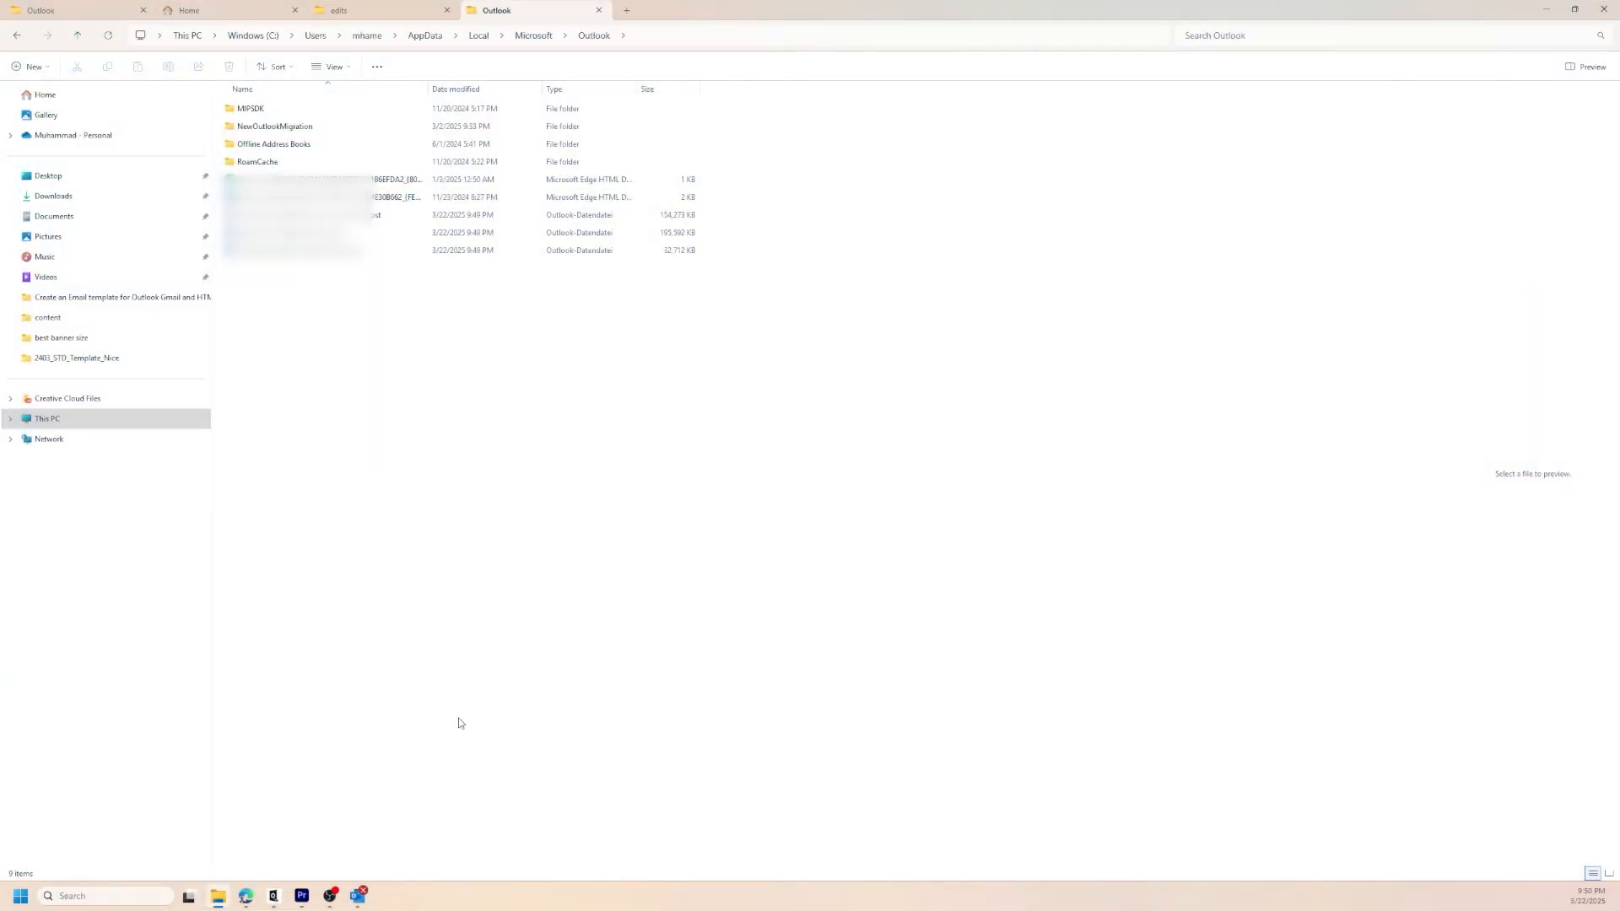
# Launch Outlook (new) and open the Import page of its General settings.
pyautogui.click(44, 894)
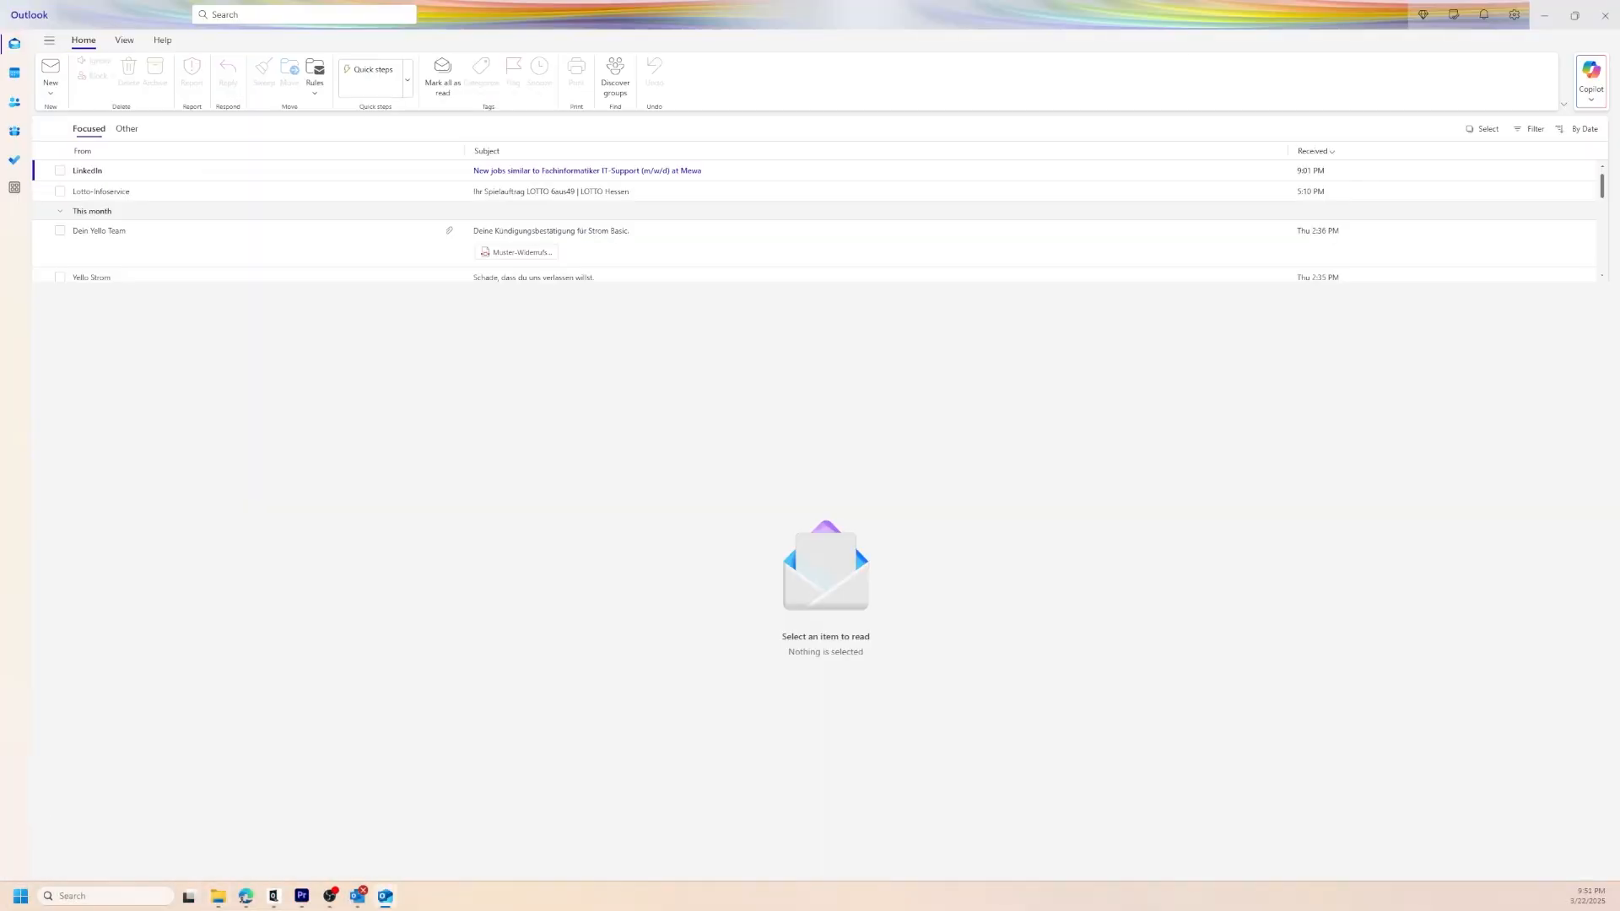
pyautogui.click(1516, 23)
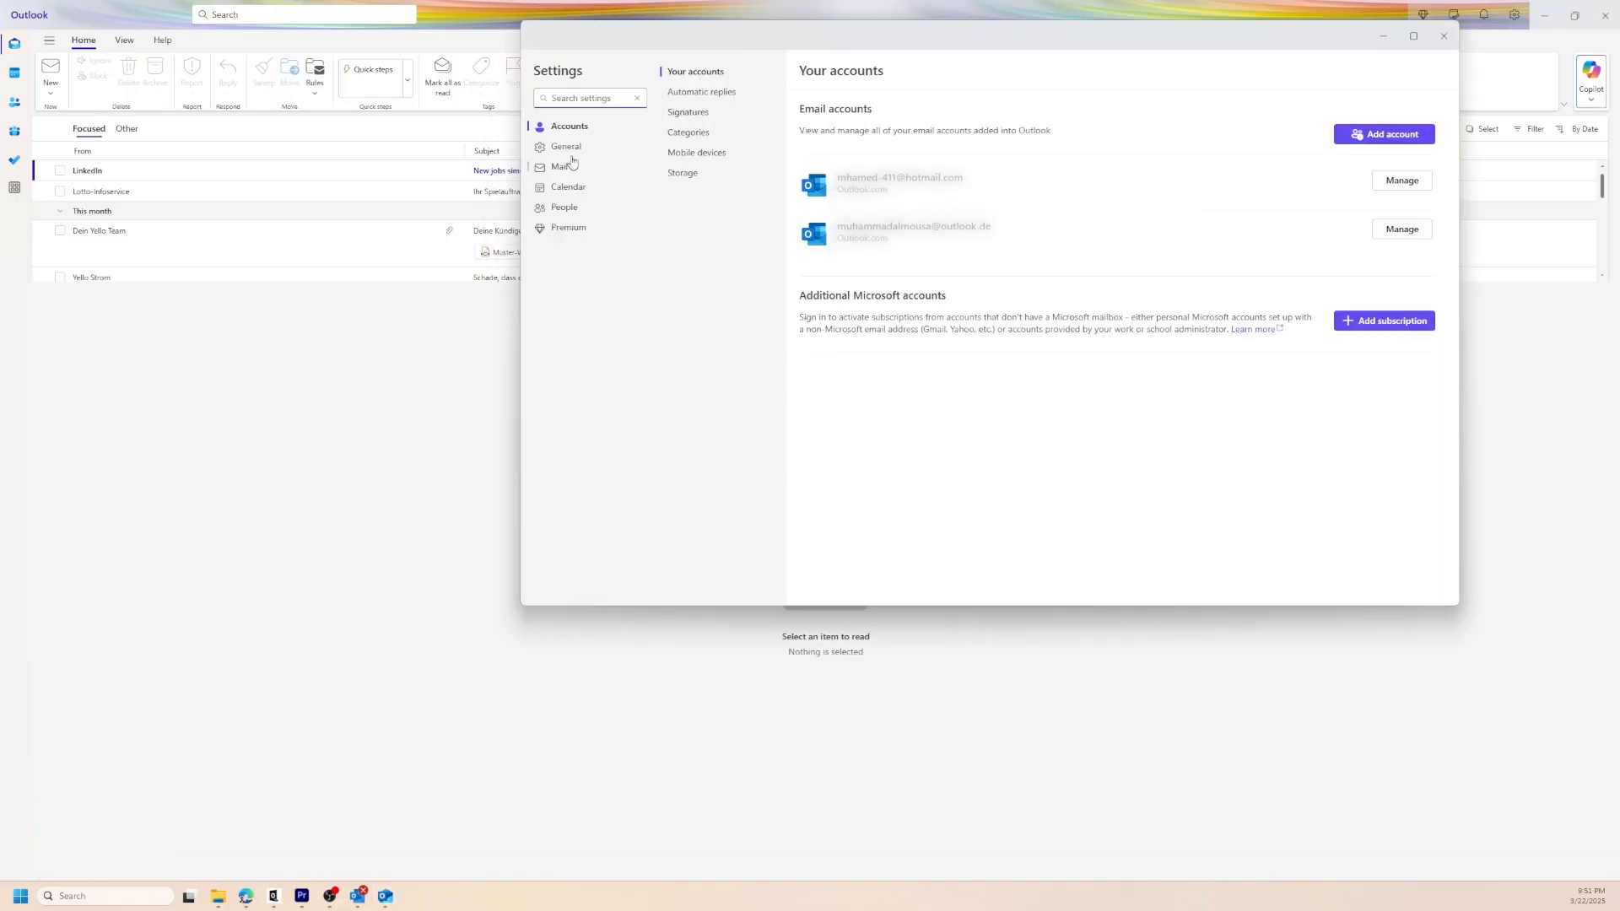
pyautogui.click(568, 154)
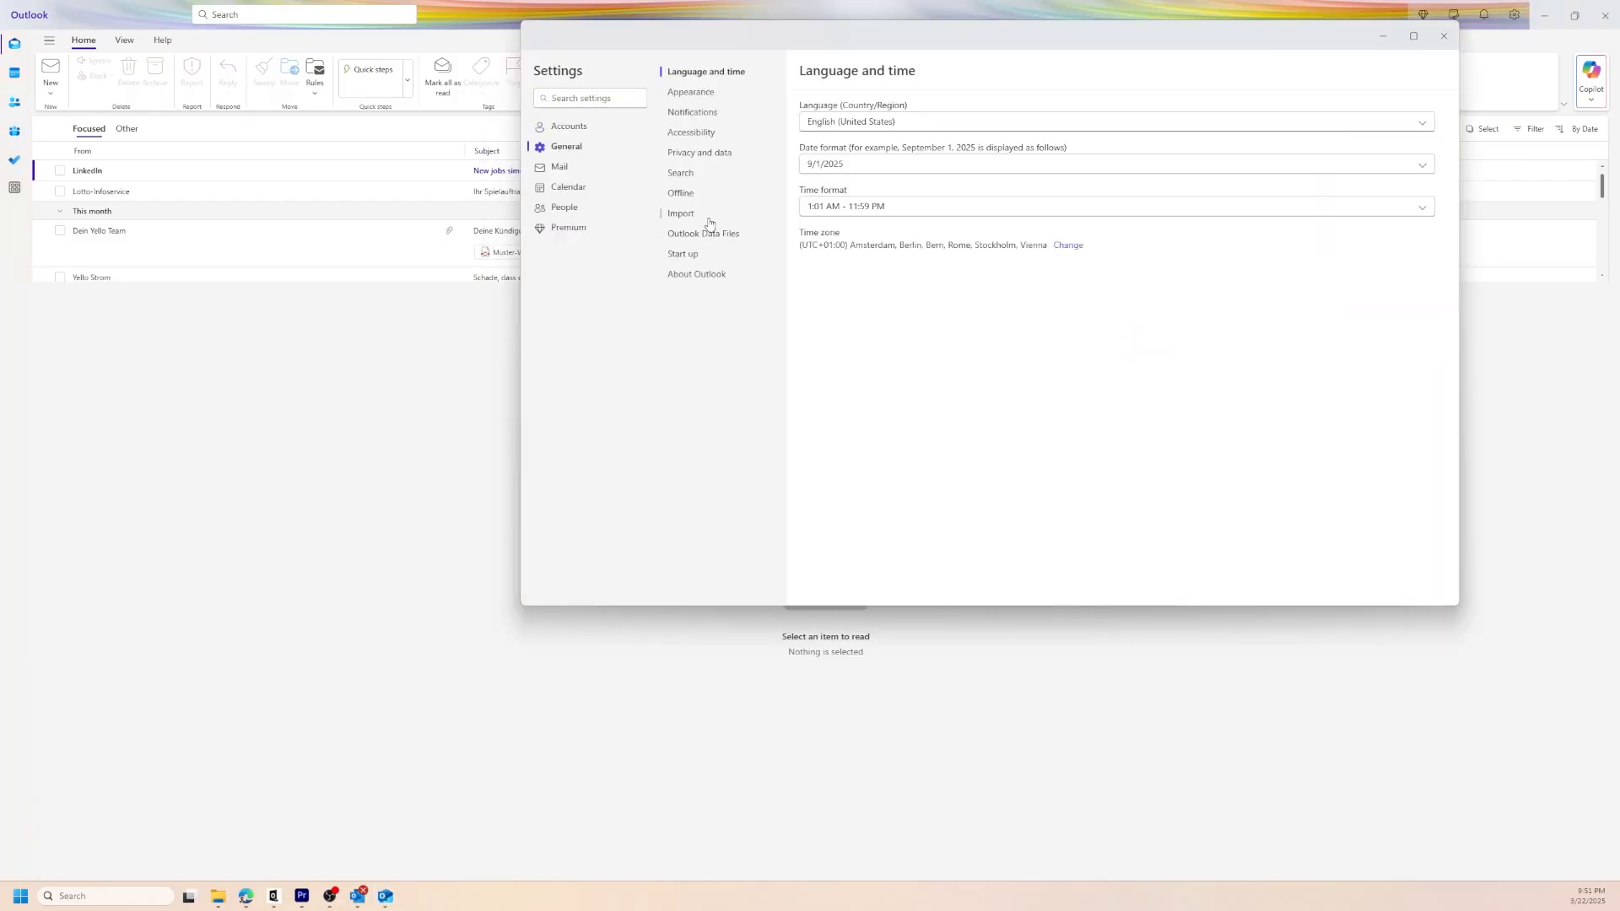
pyautogui.click(679, 215)
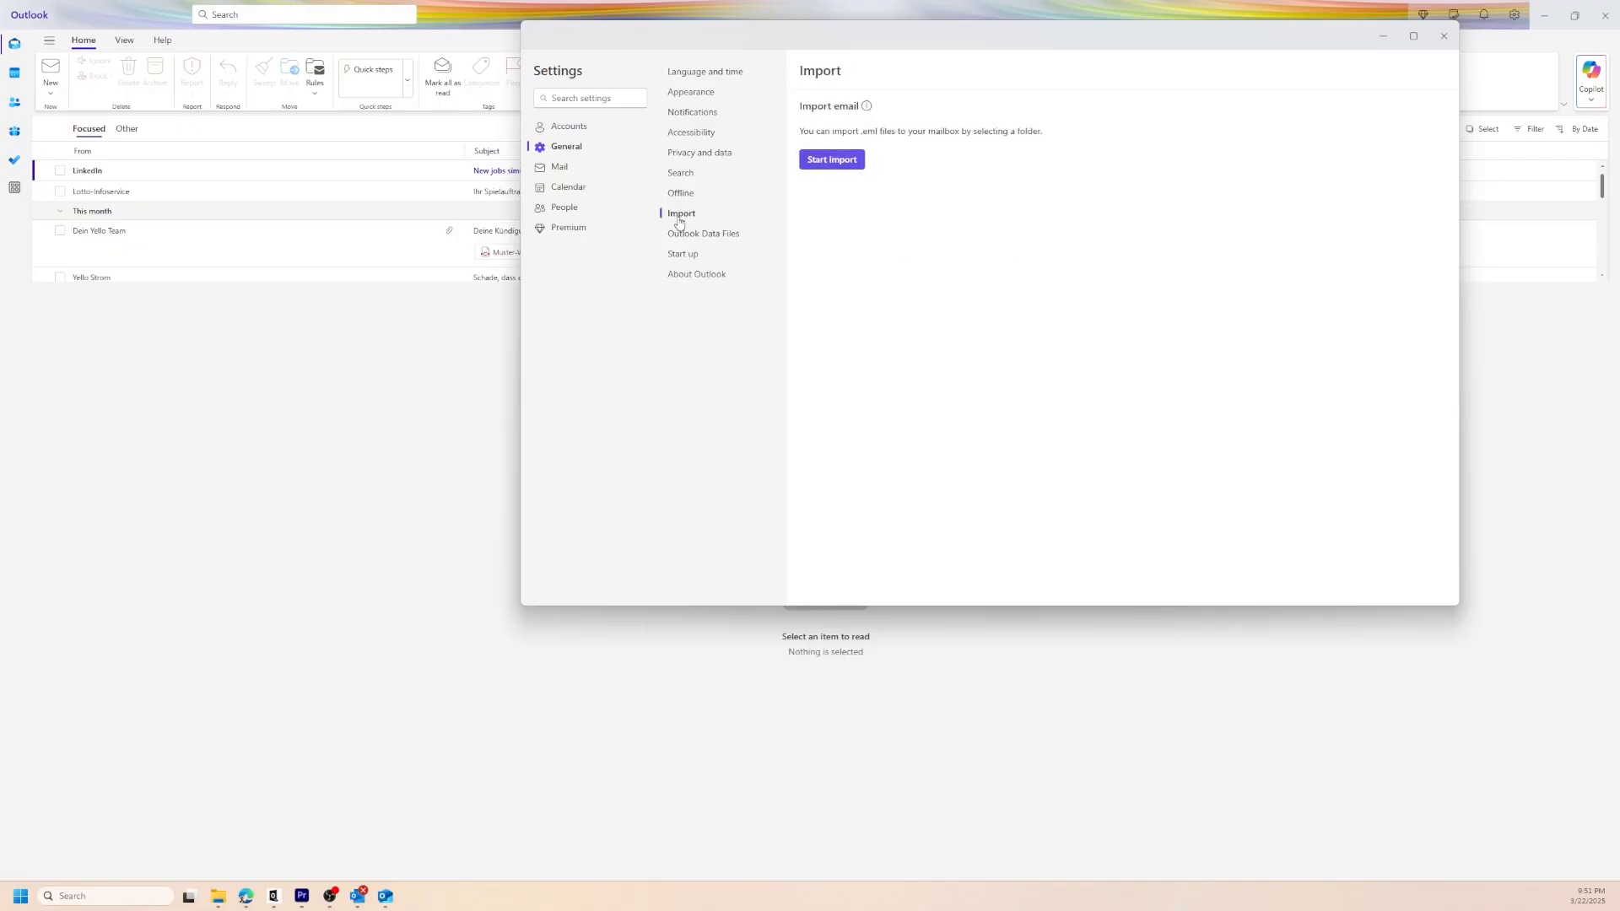
# Examine the email import dialog and its source folder selection, and cancel without importing anything.
pyautogui.click(839, 159)
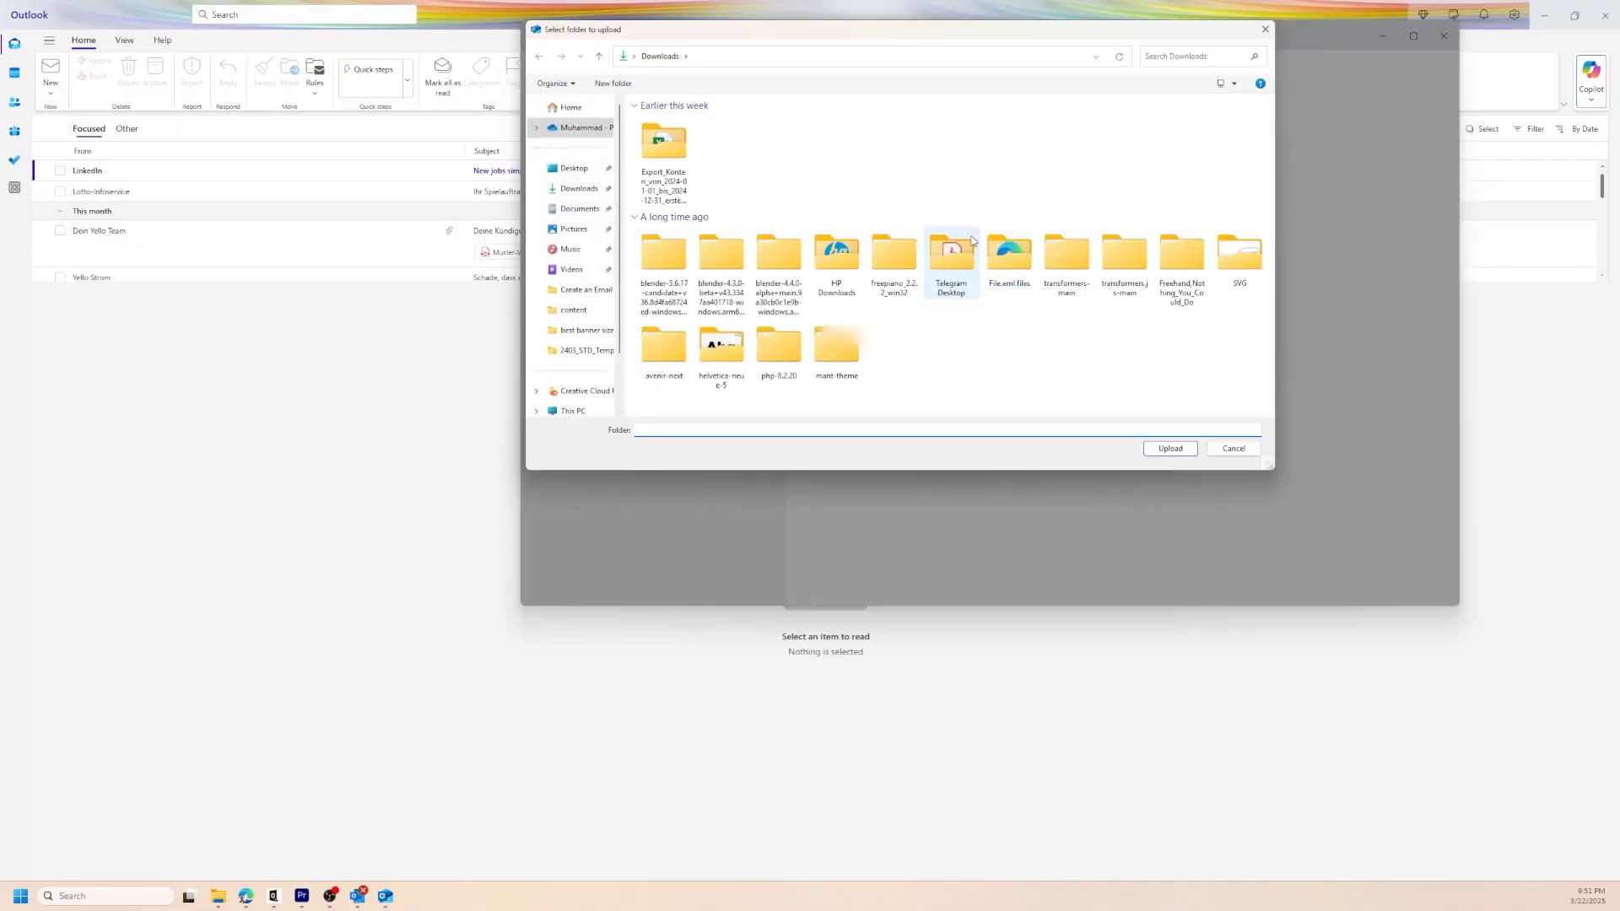
pyautogui.click(1225, 443)
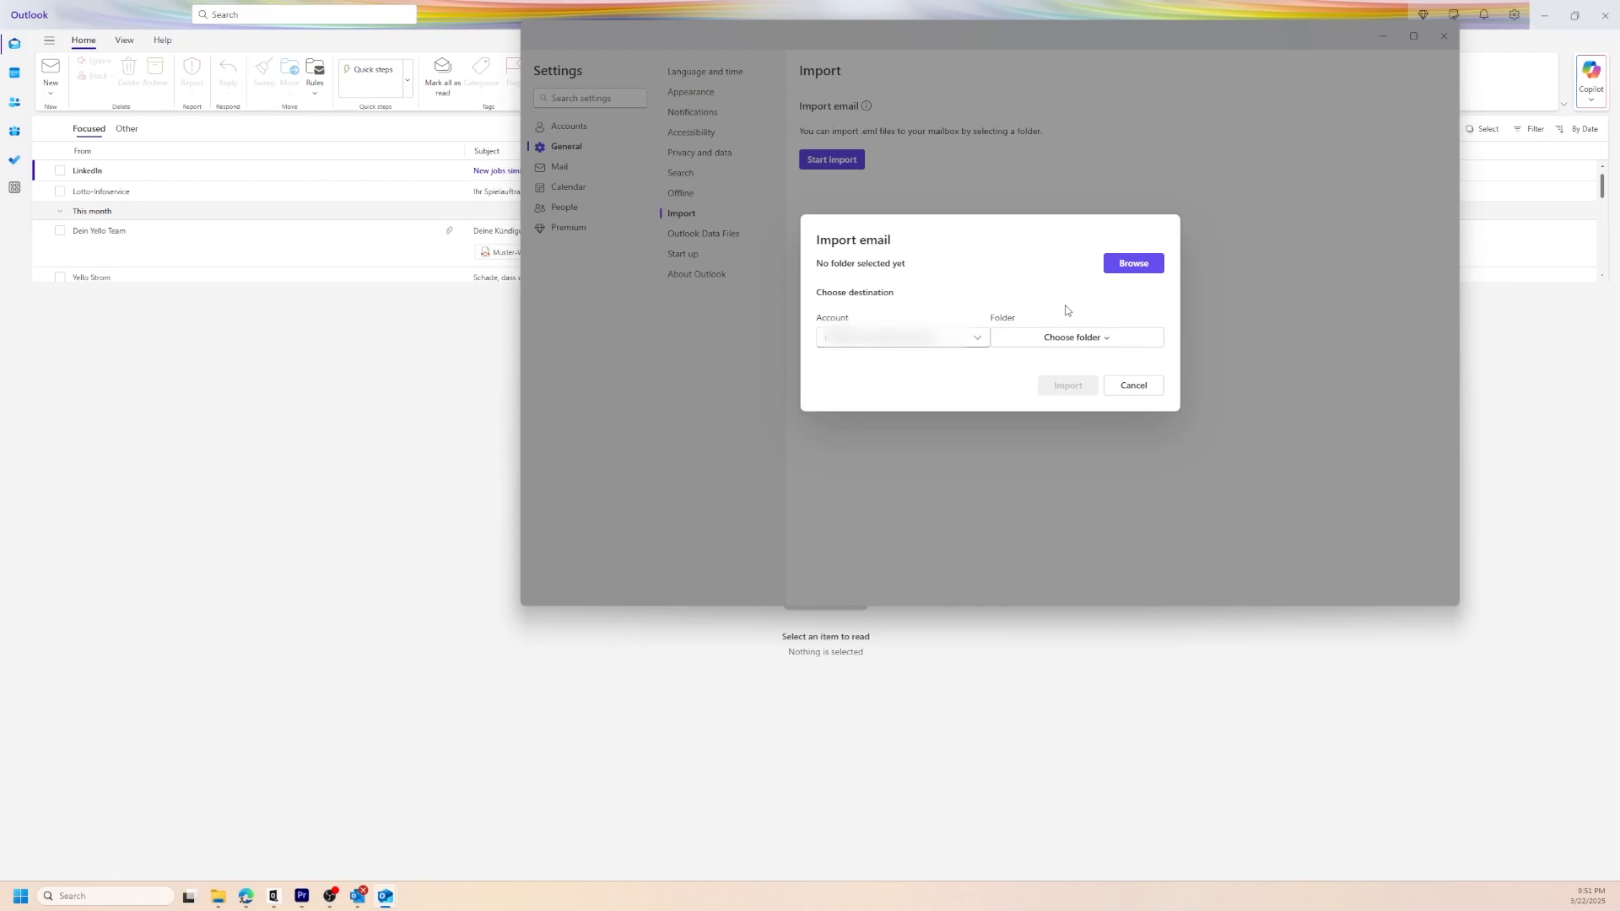
pyautogui.click(1133, 389)
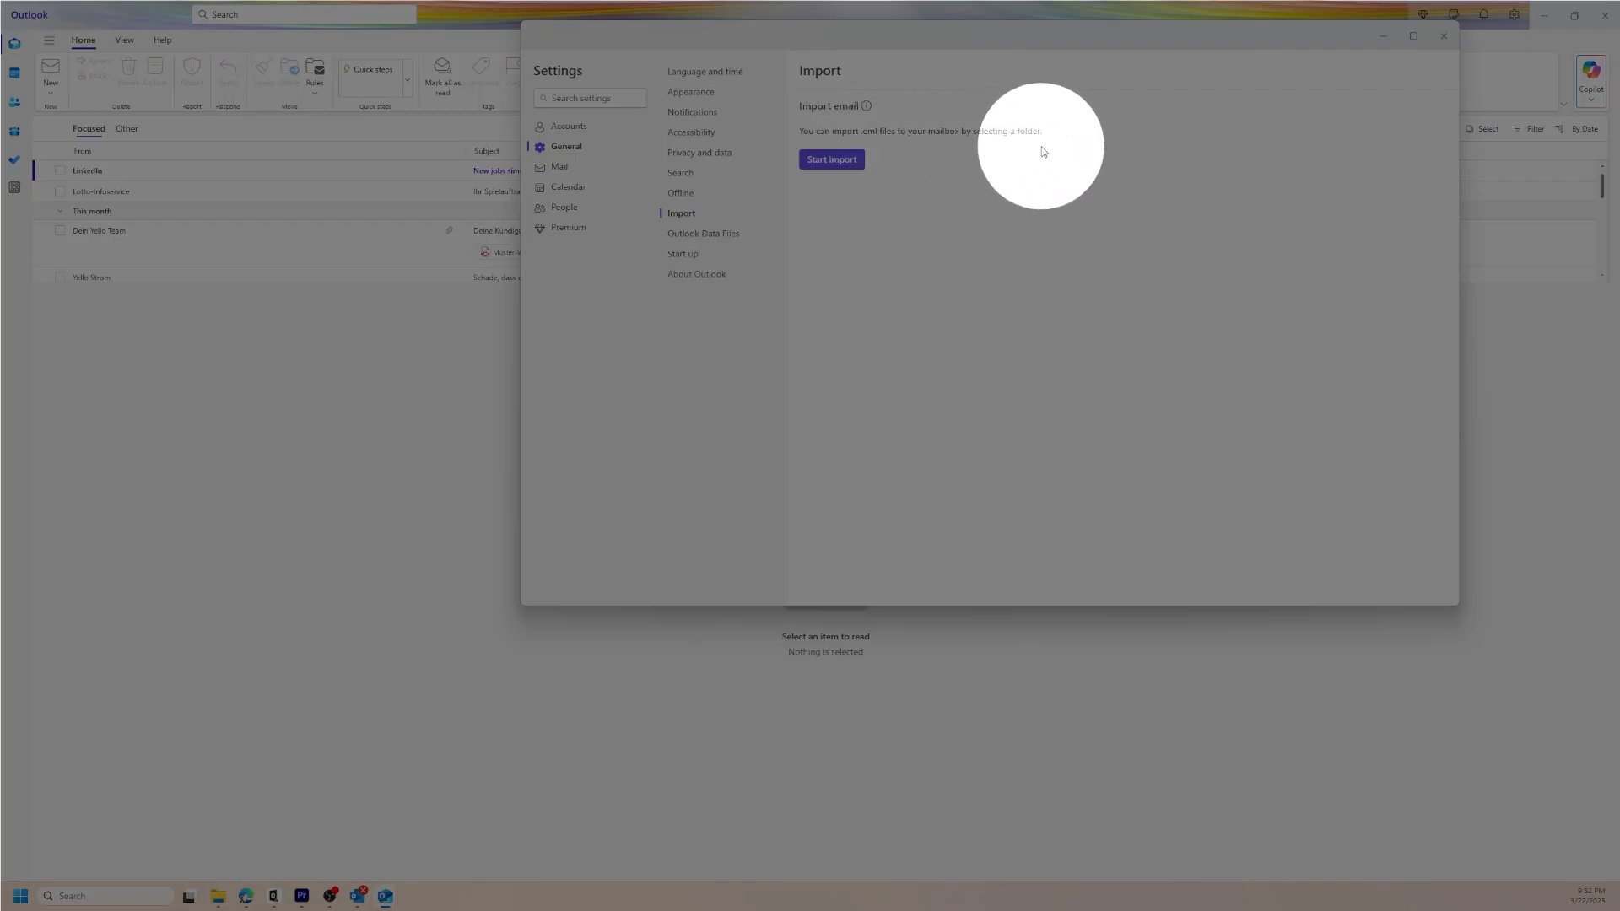
pyautogui.click(831, 160)
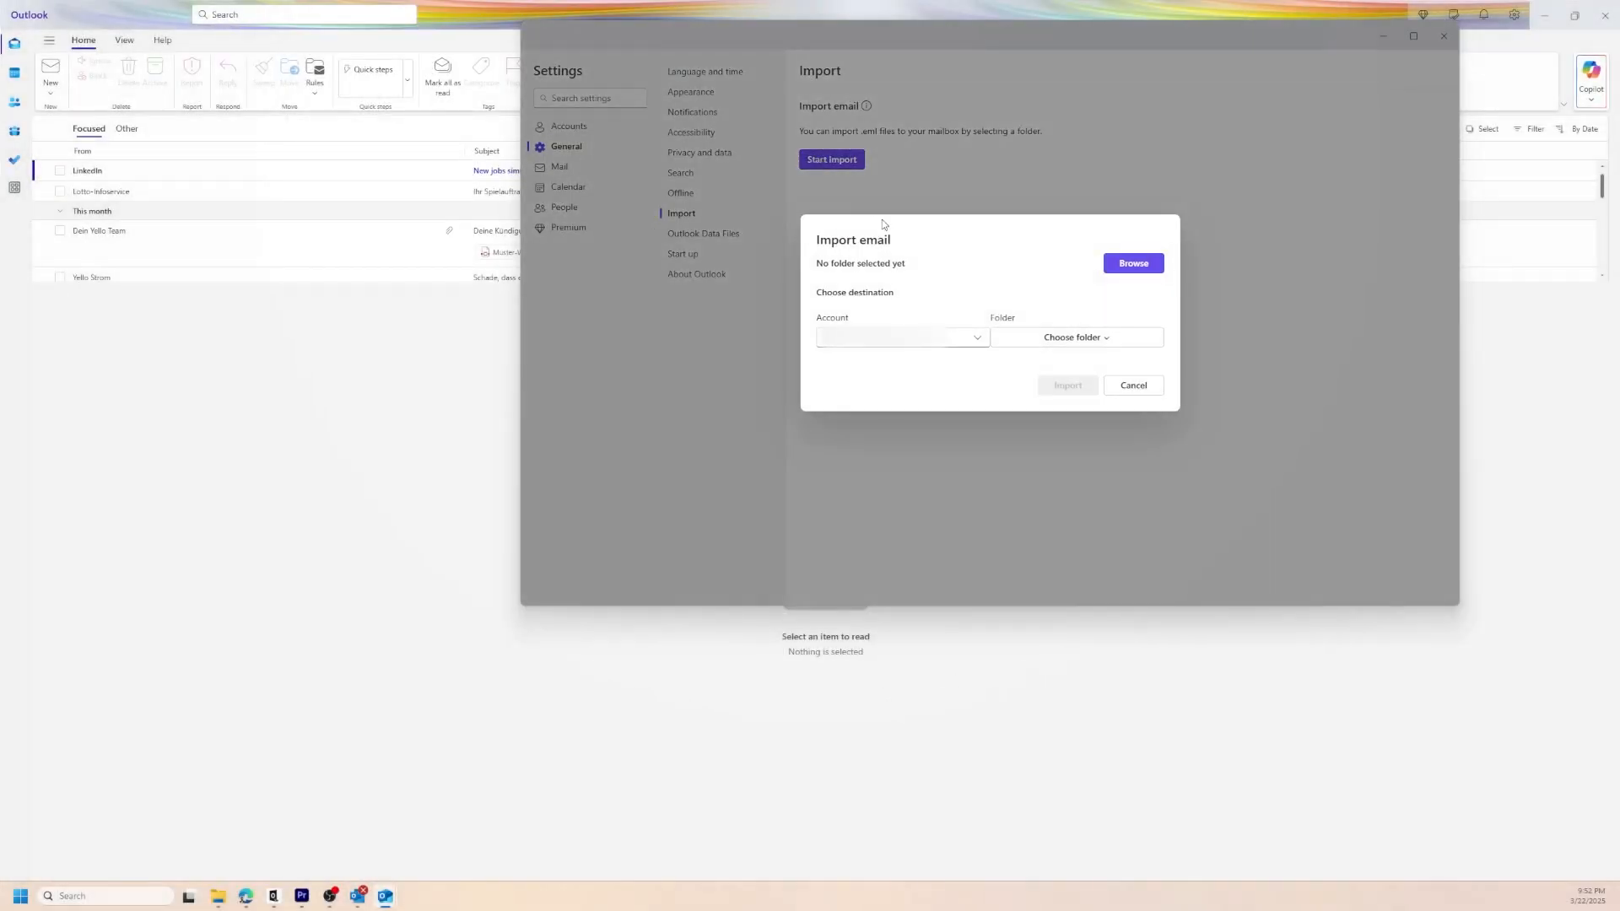
pyautogui.click(1133, 264)
pyautogui.click(1229, 445)
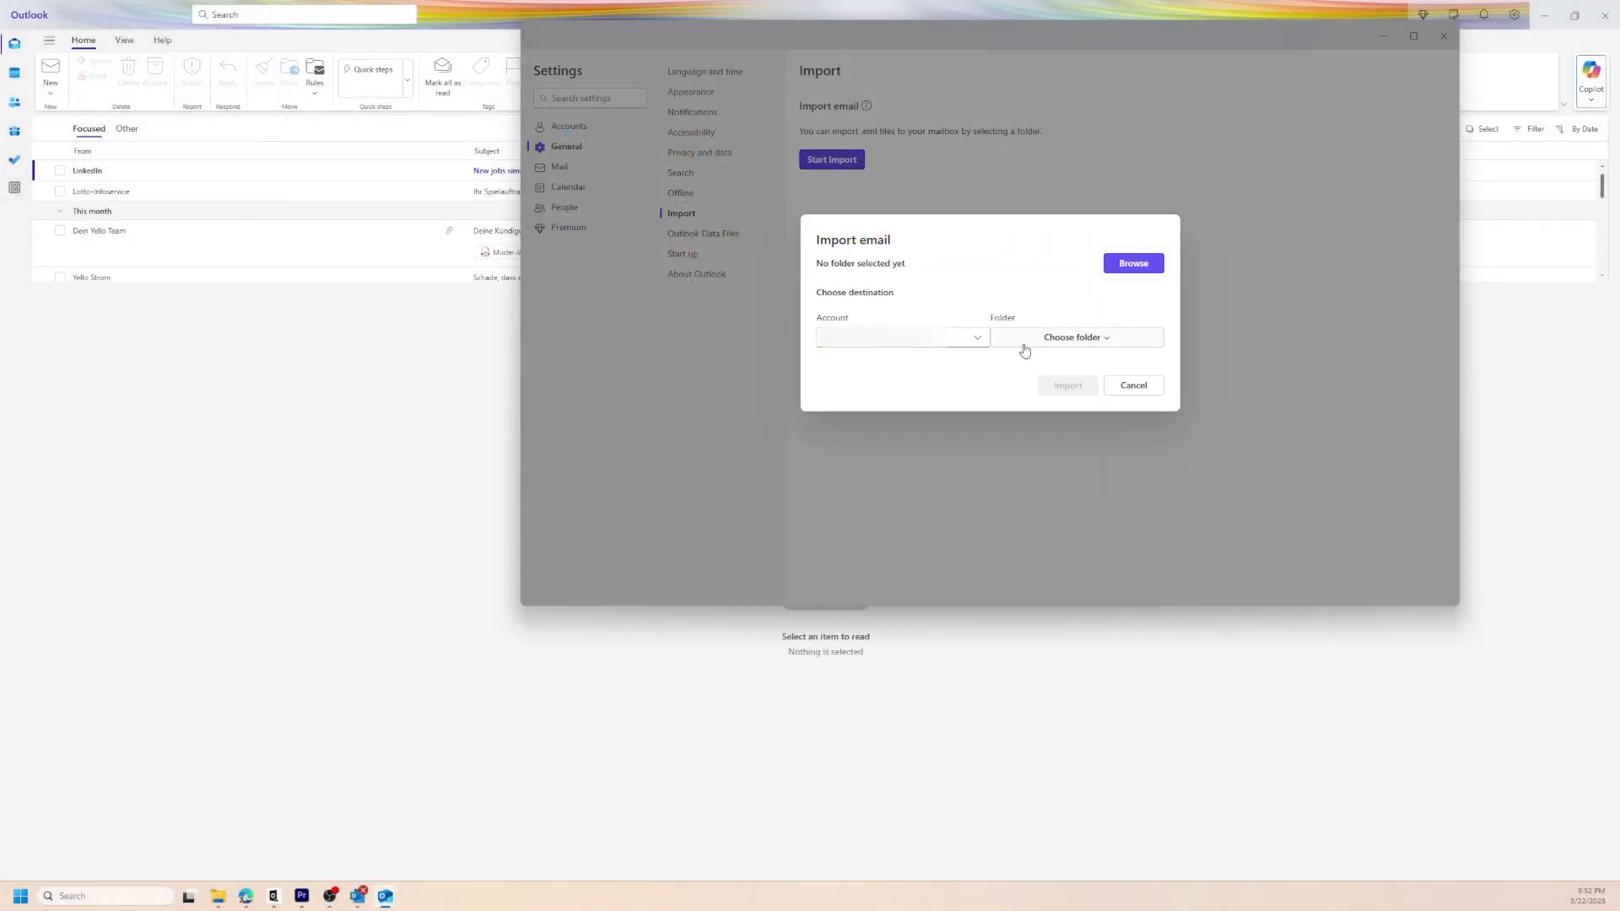
pyautogui.click(1127, 267)
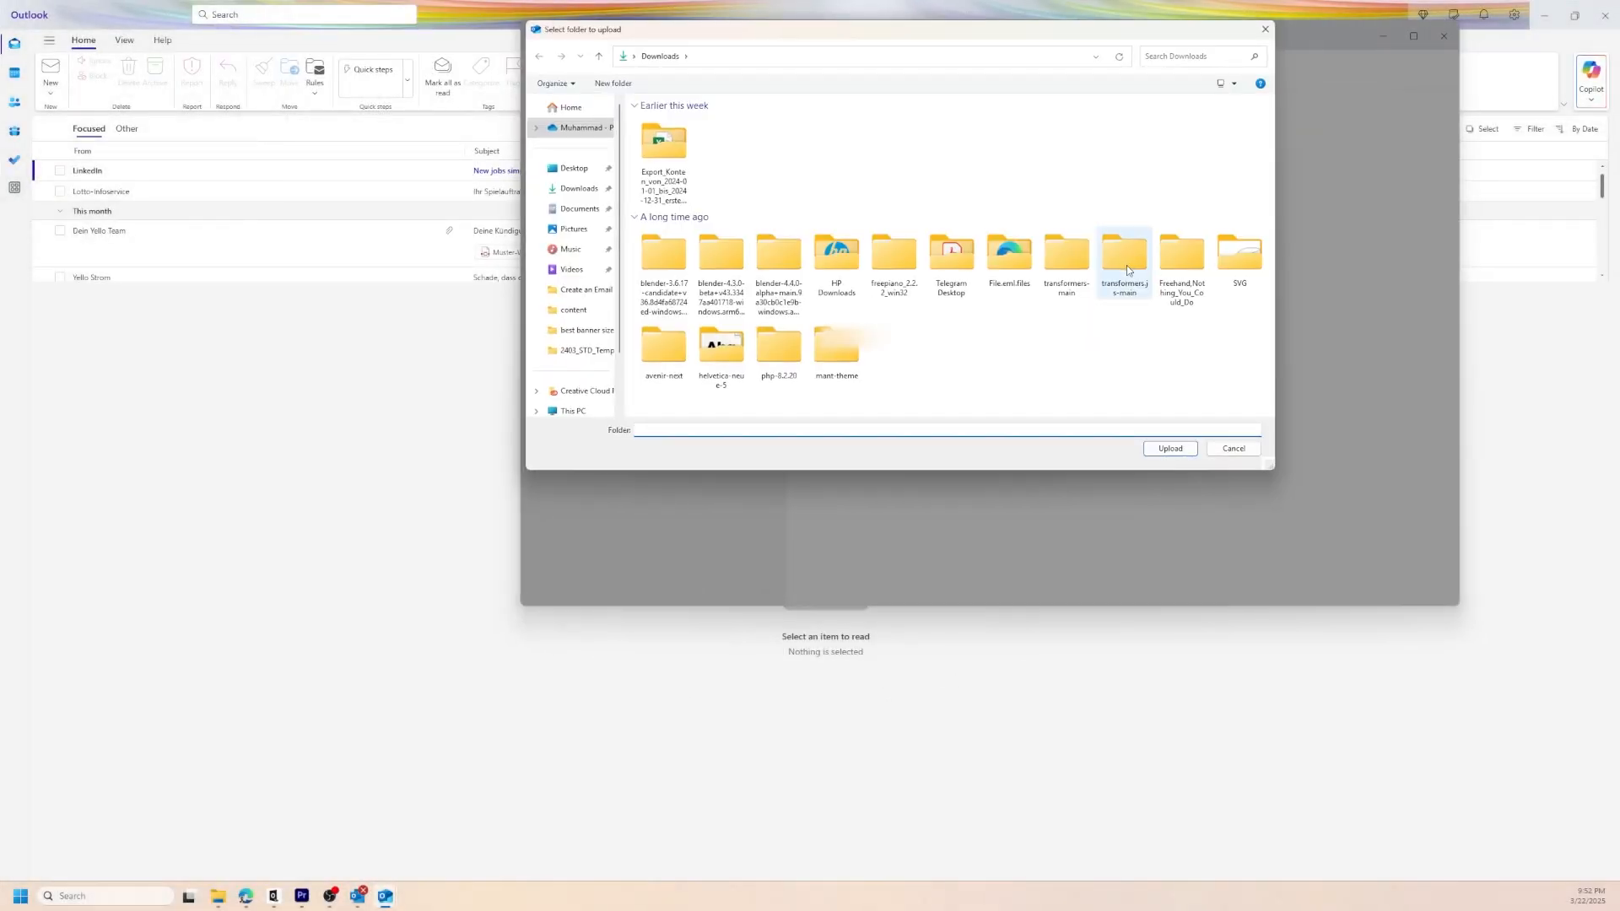
pyautogui.click(1224, 451)
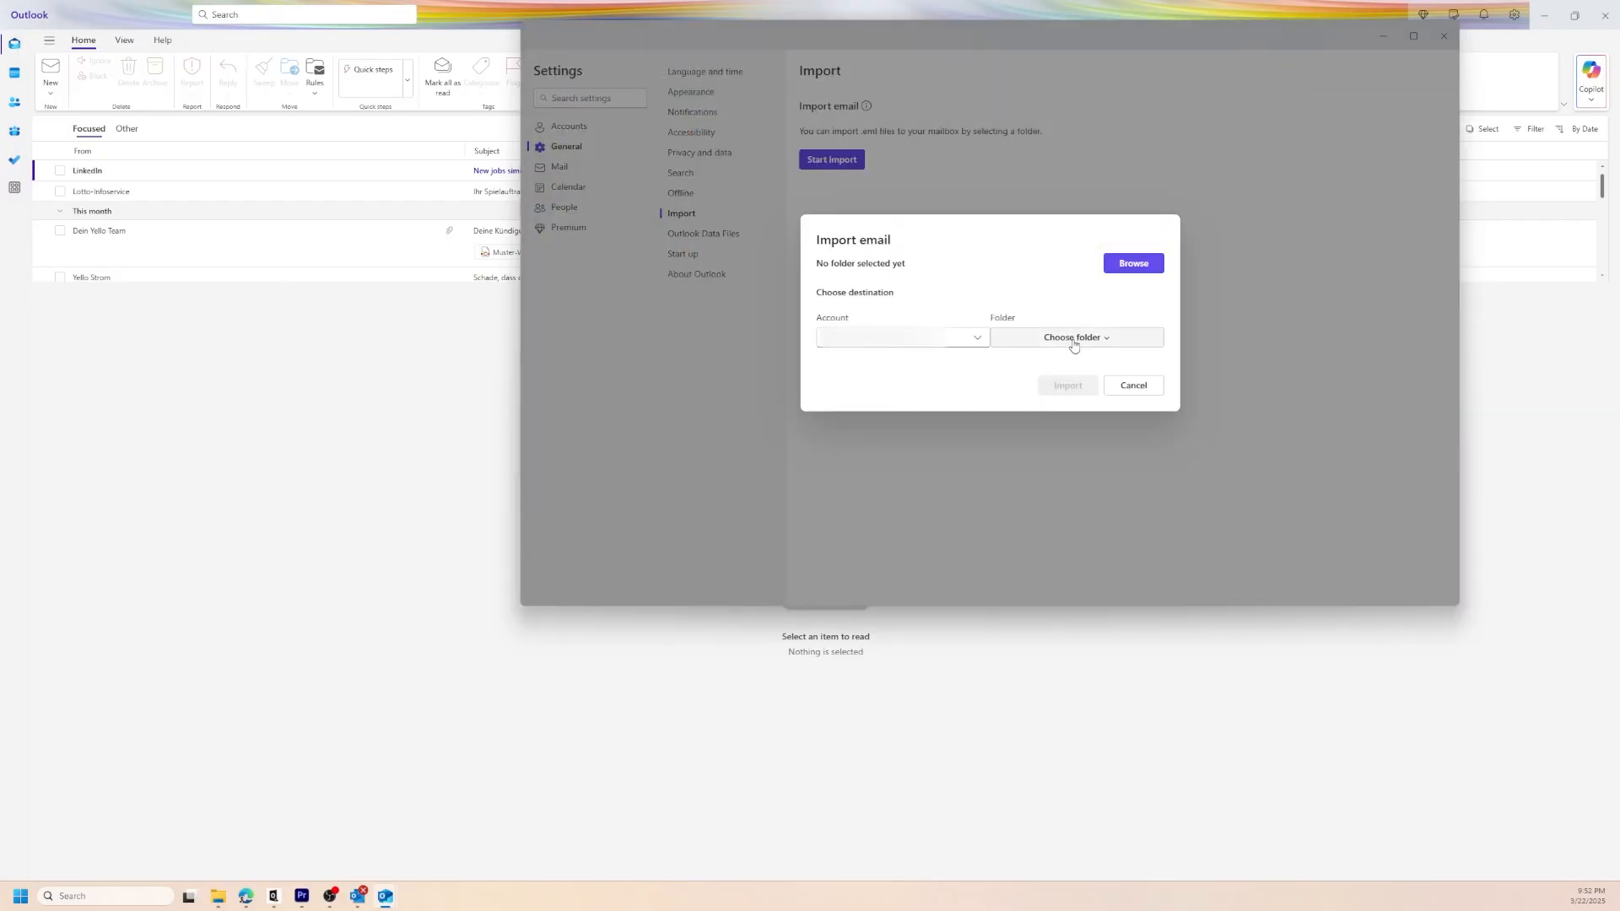
pyautogui.click(1131, 391)
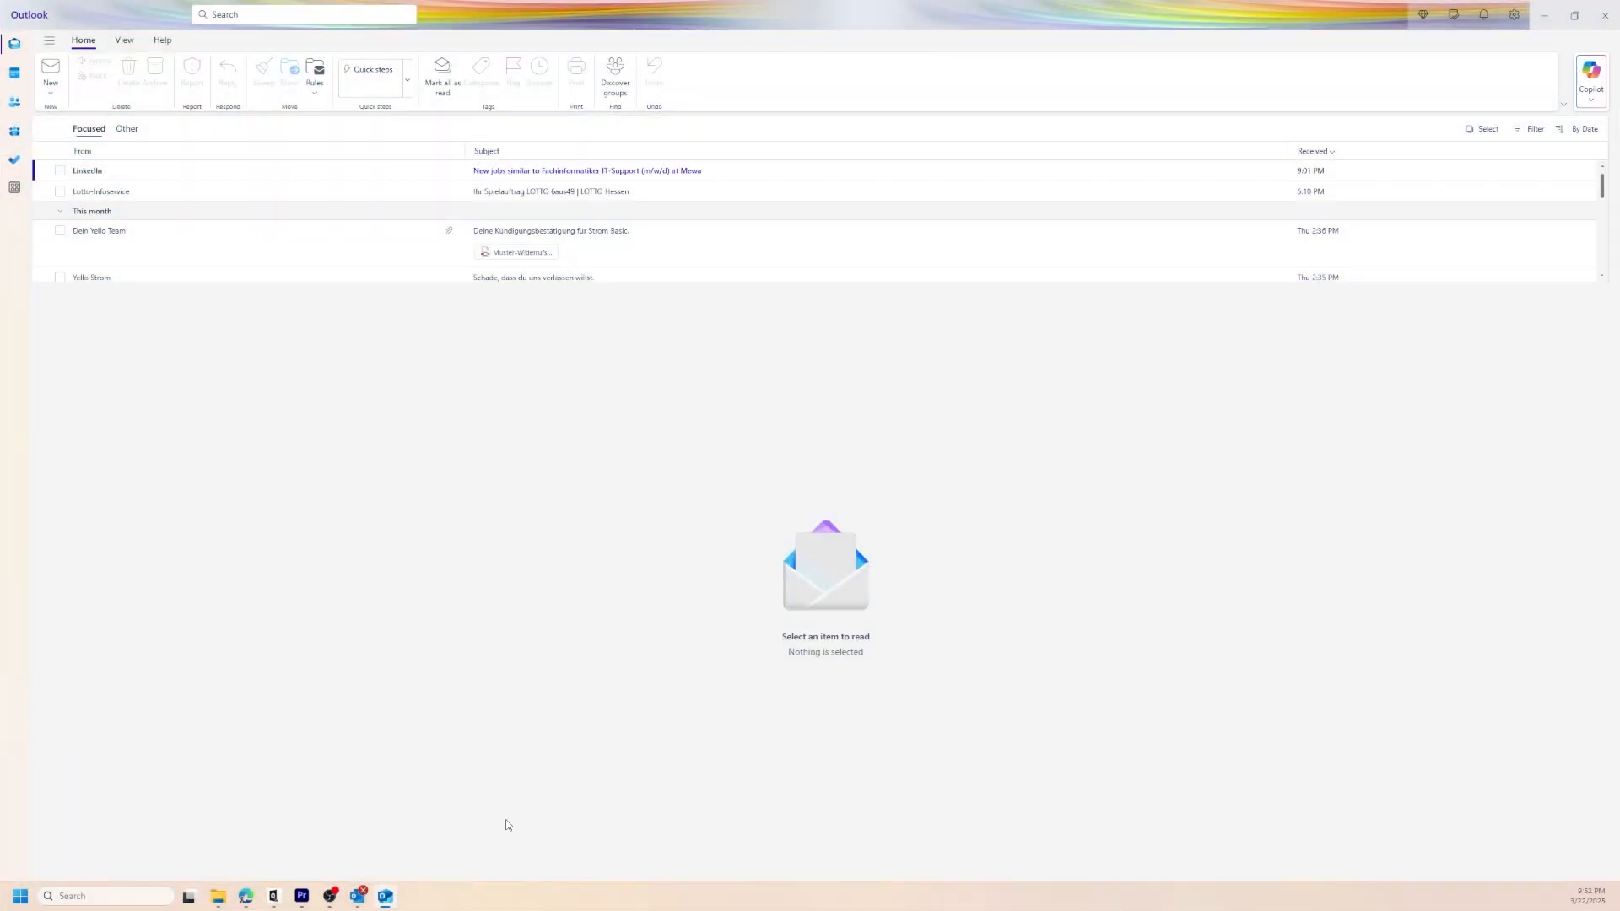
# Switch to Stellar Converter for OST and place the reading pane beside the message list instead of below it.
pyautogui.click(273, 896)
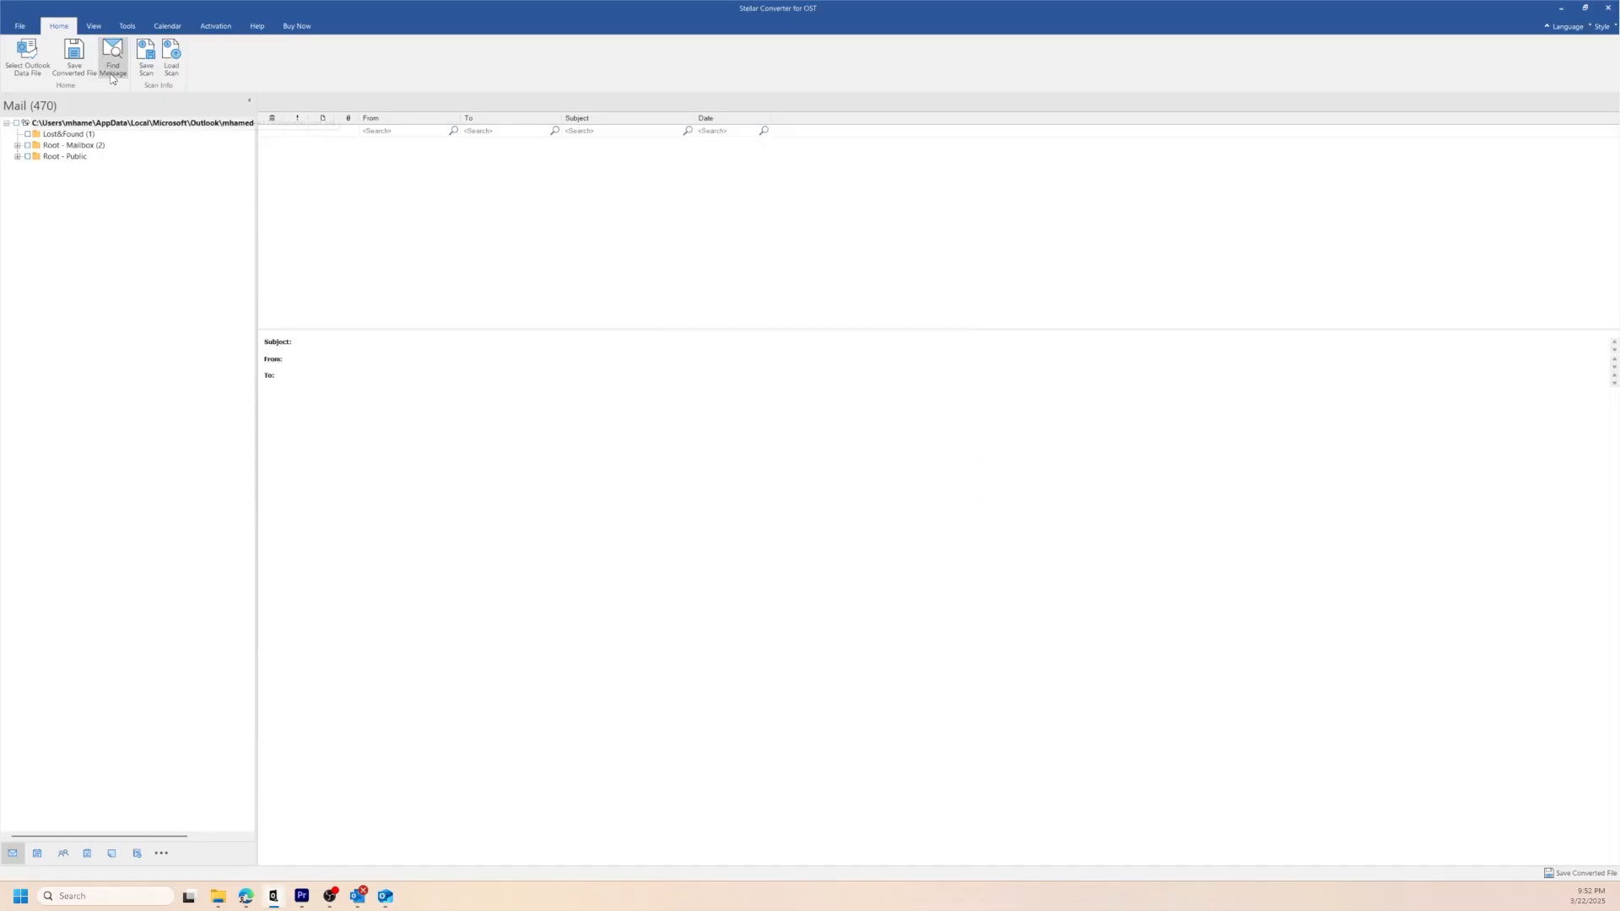
pyautogui.click(19, 26)
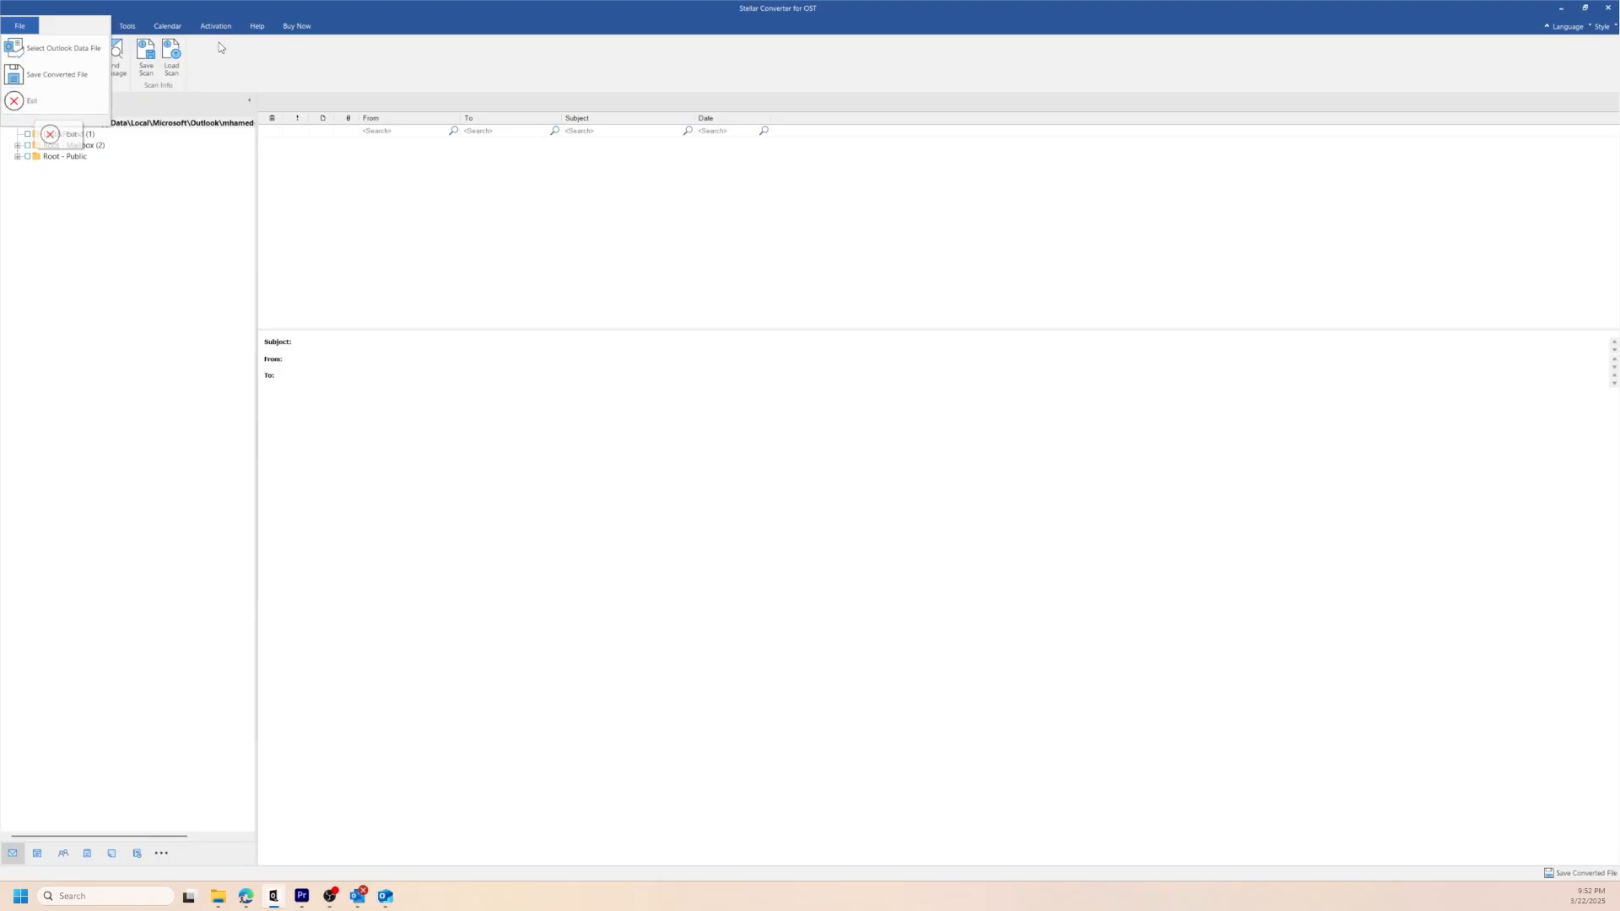
pyautogui.click(399, 13)
pyautogui.click(89, 32)
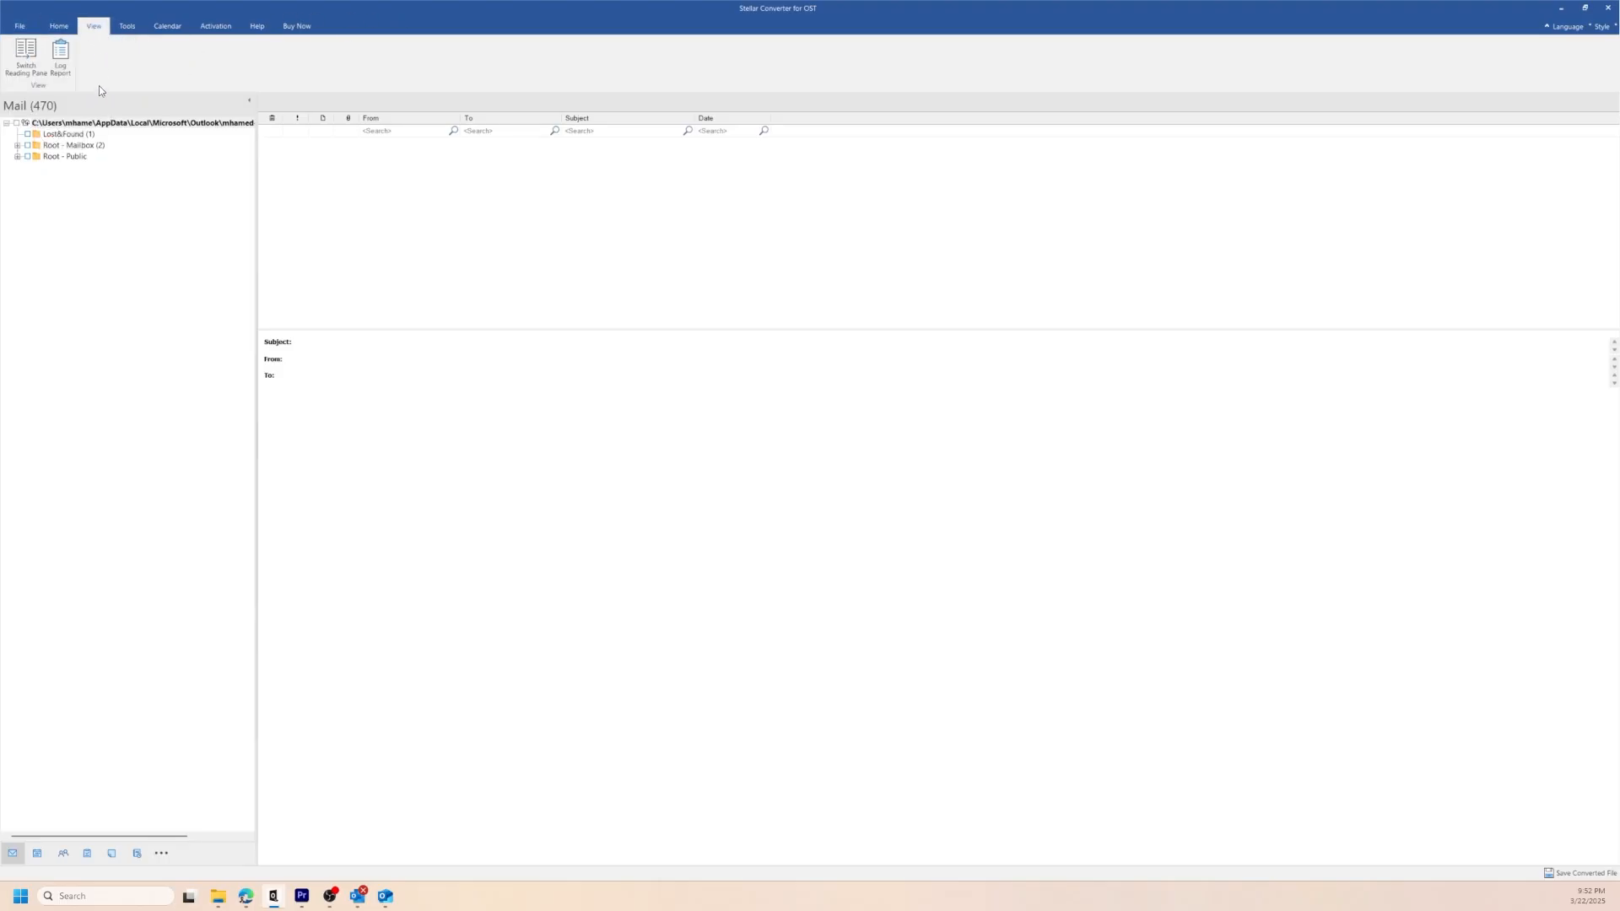
pyautogui.click(34, 56)
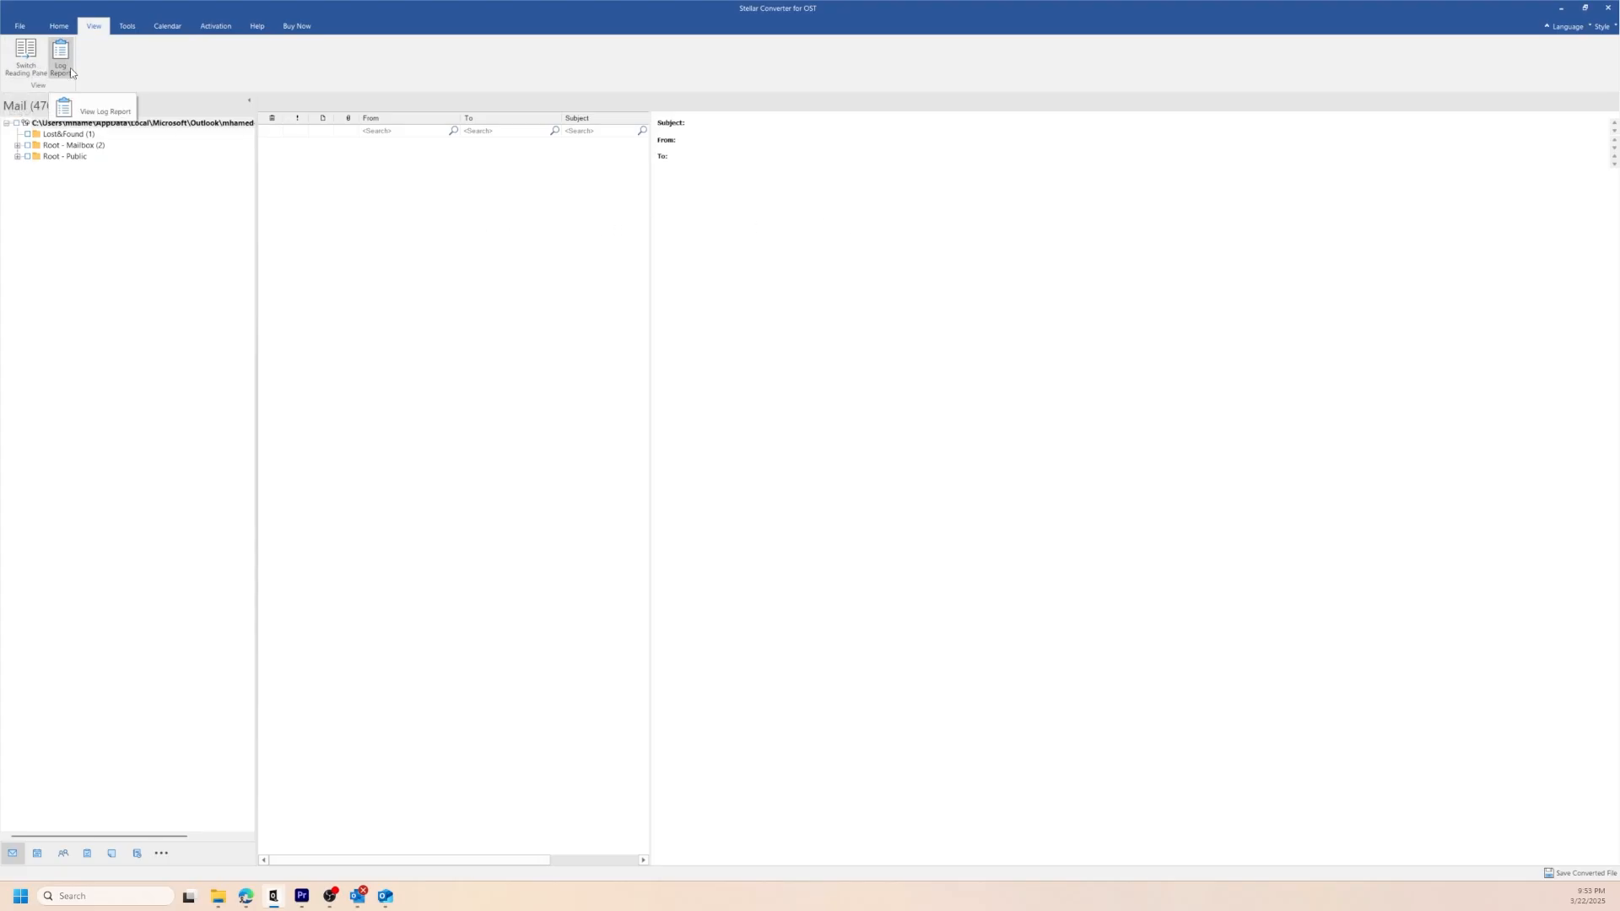
# Examine the converter's update, calendar, activation, help and purchase commands.
pyautogui.click(126, 26)
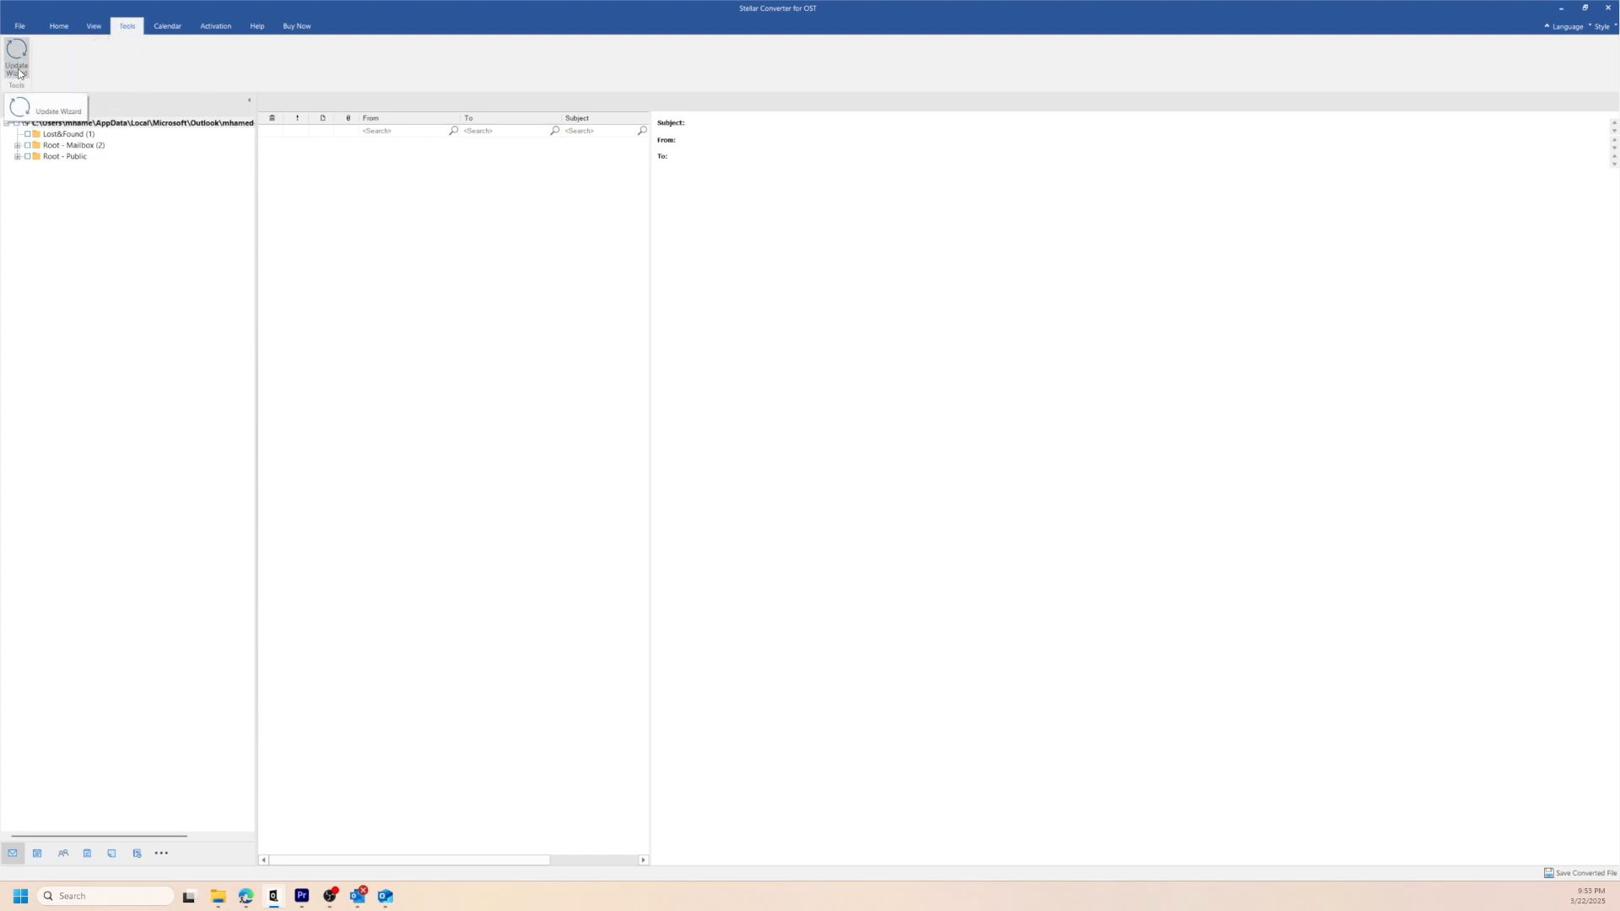
pyautogui.click(177, 29)
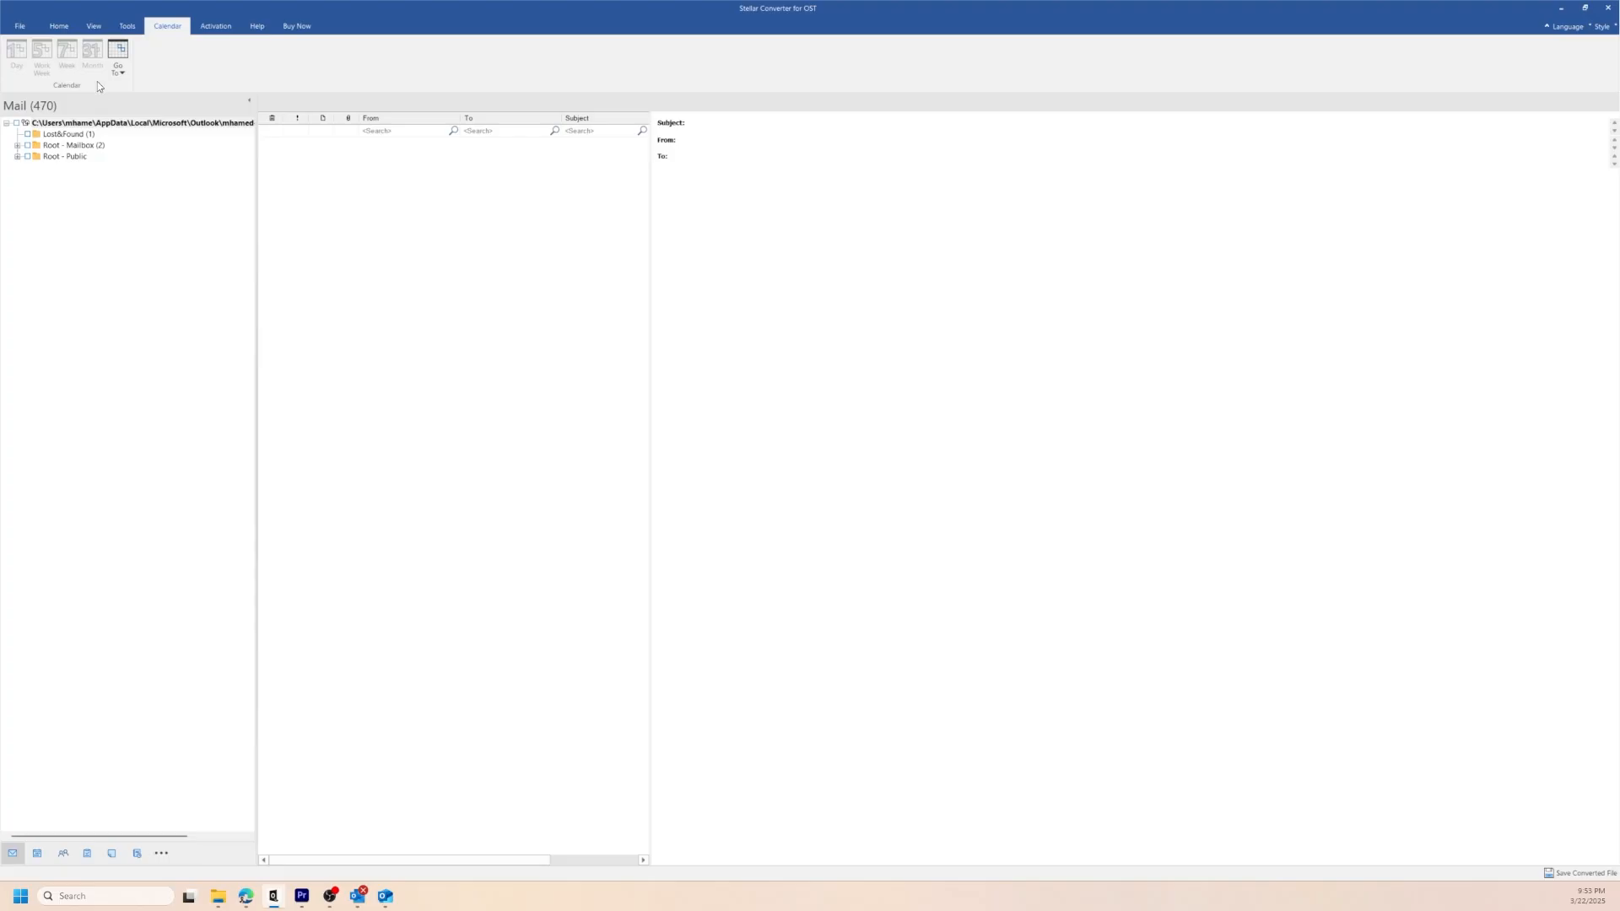
pyautogui.click(221, 28)
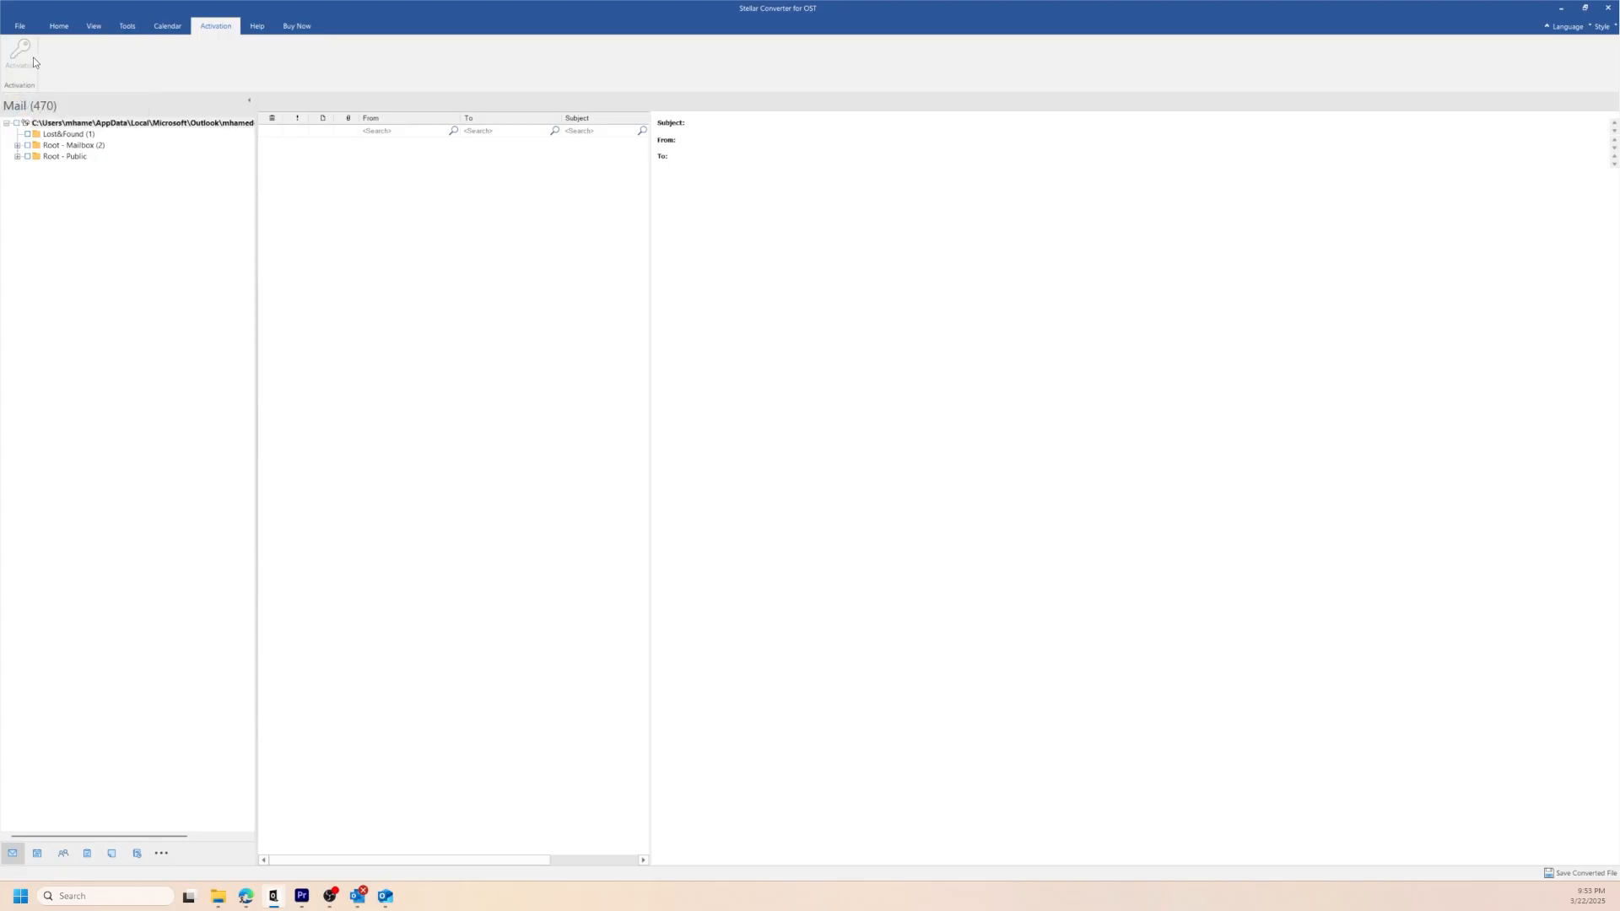
pyautogui.click(250, 33)
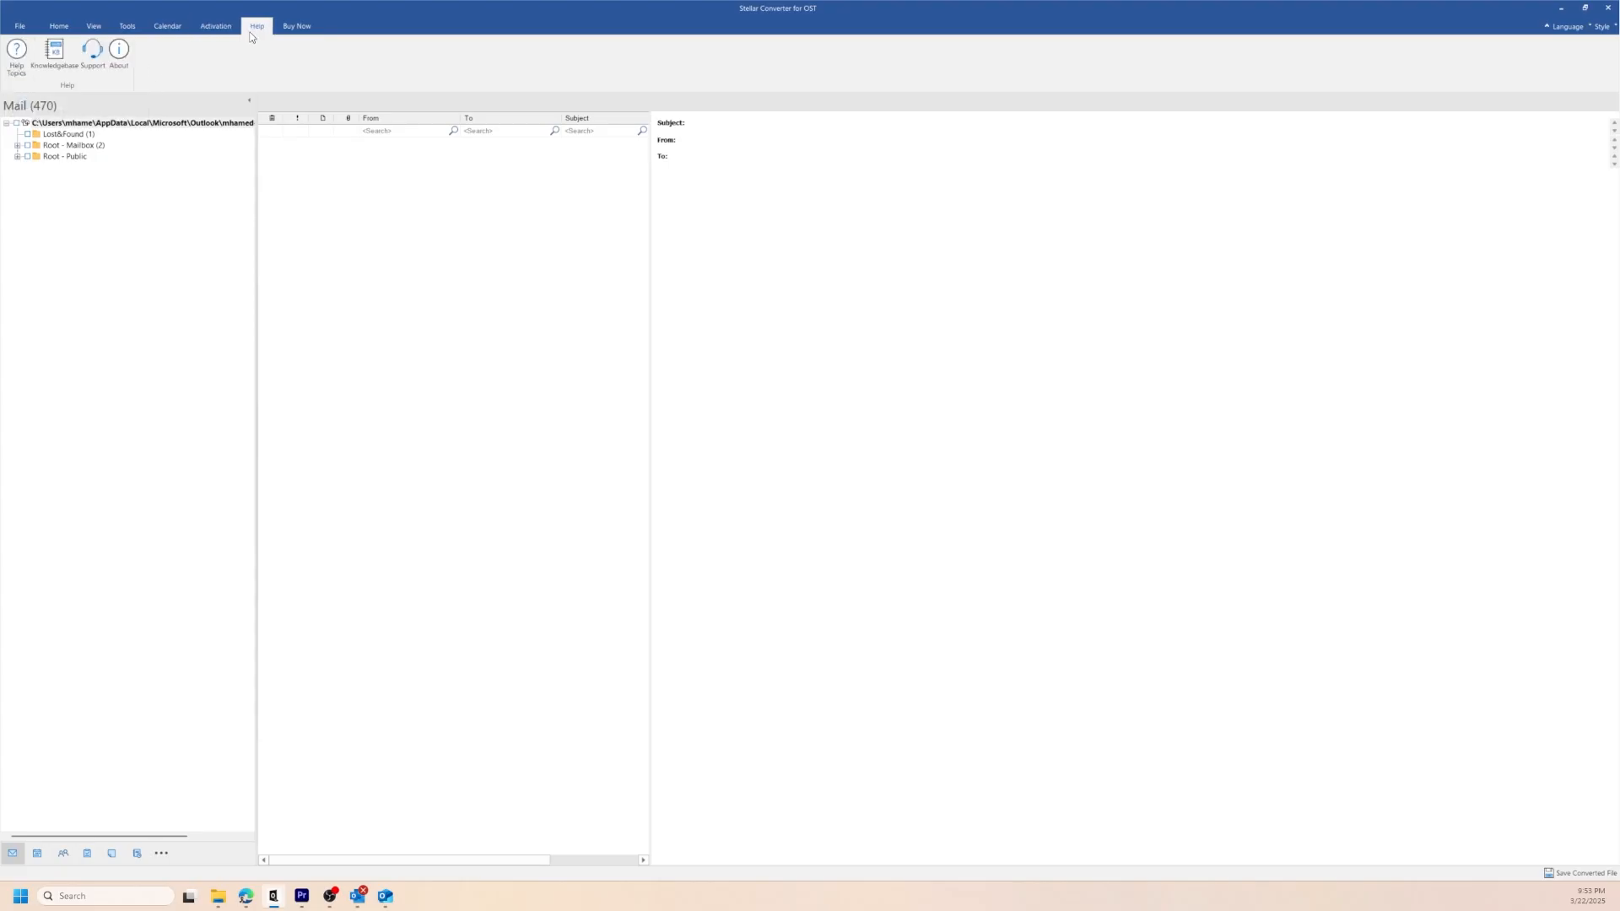
pyautogui.click(297, 28)
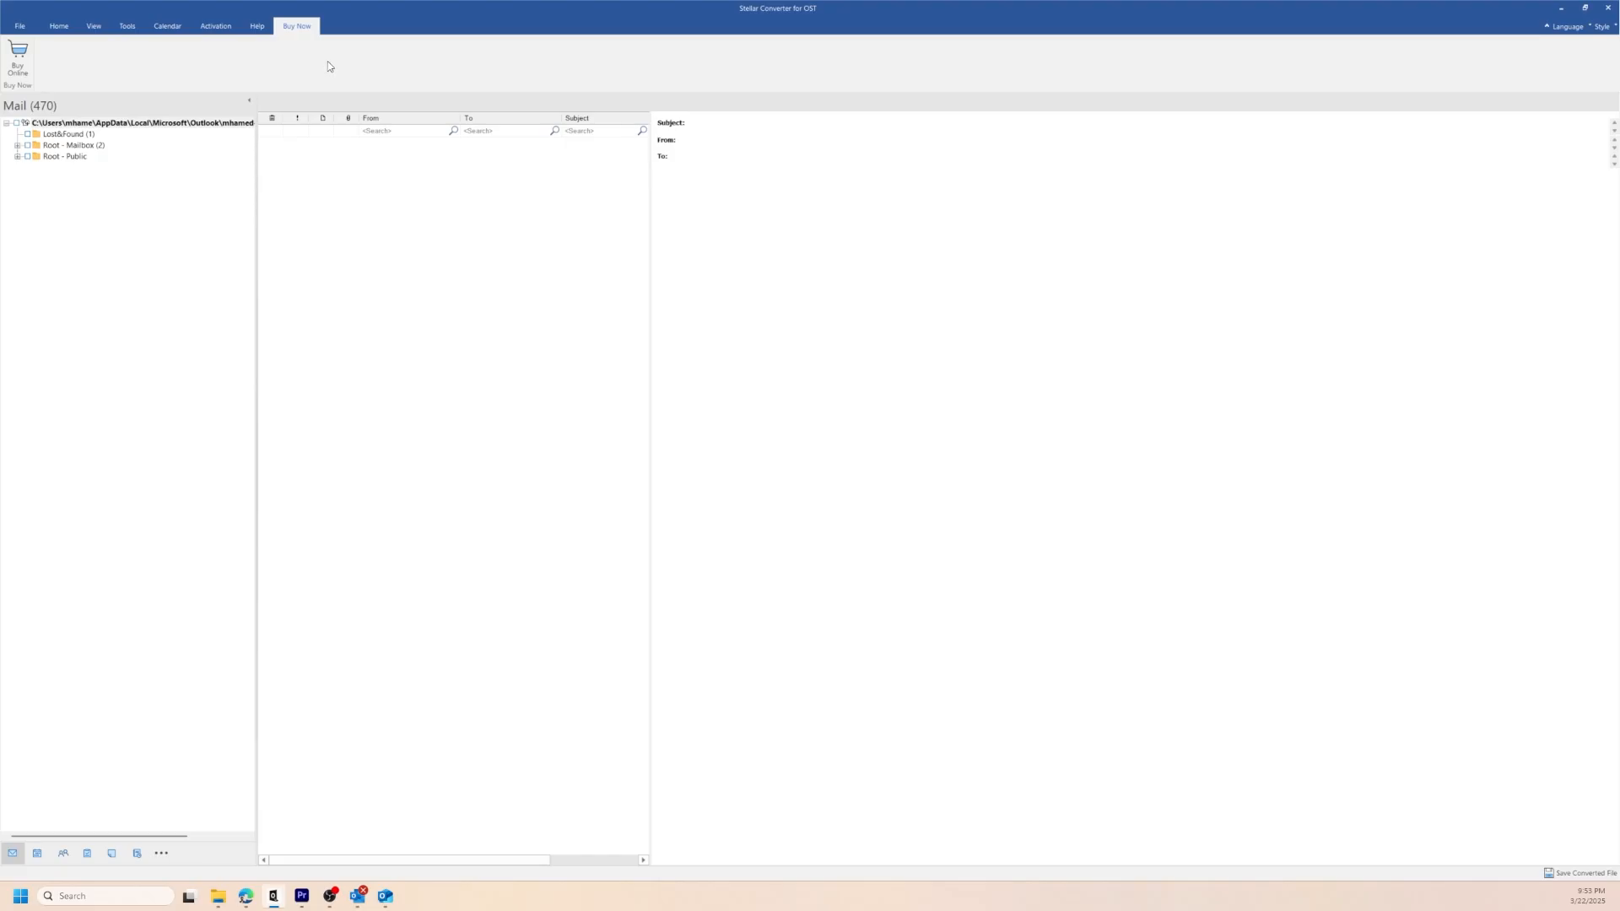
# Open Stellar's online support page from the converter, look over the help options and expand the support chat.
pyautogui.click(257, 27)
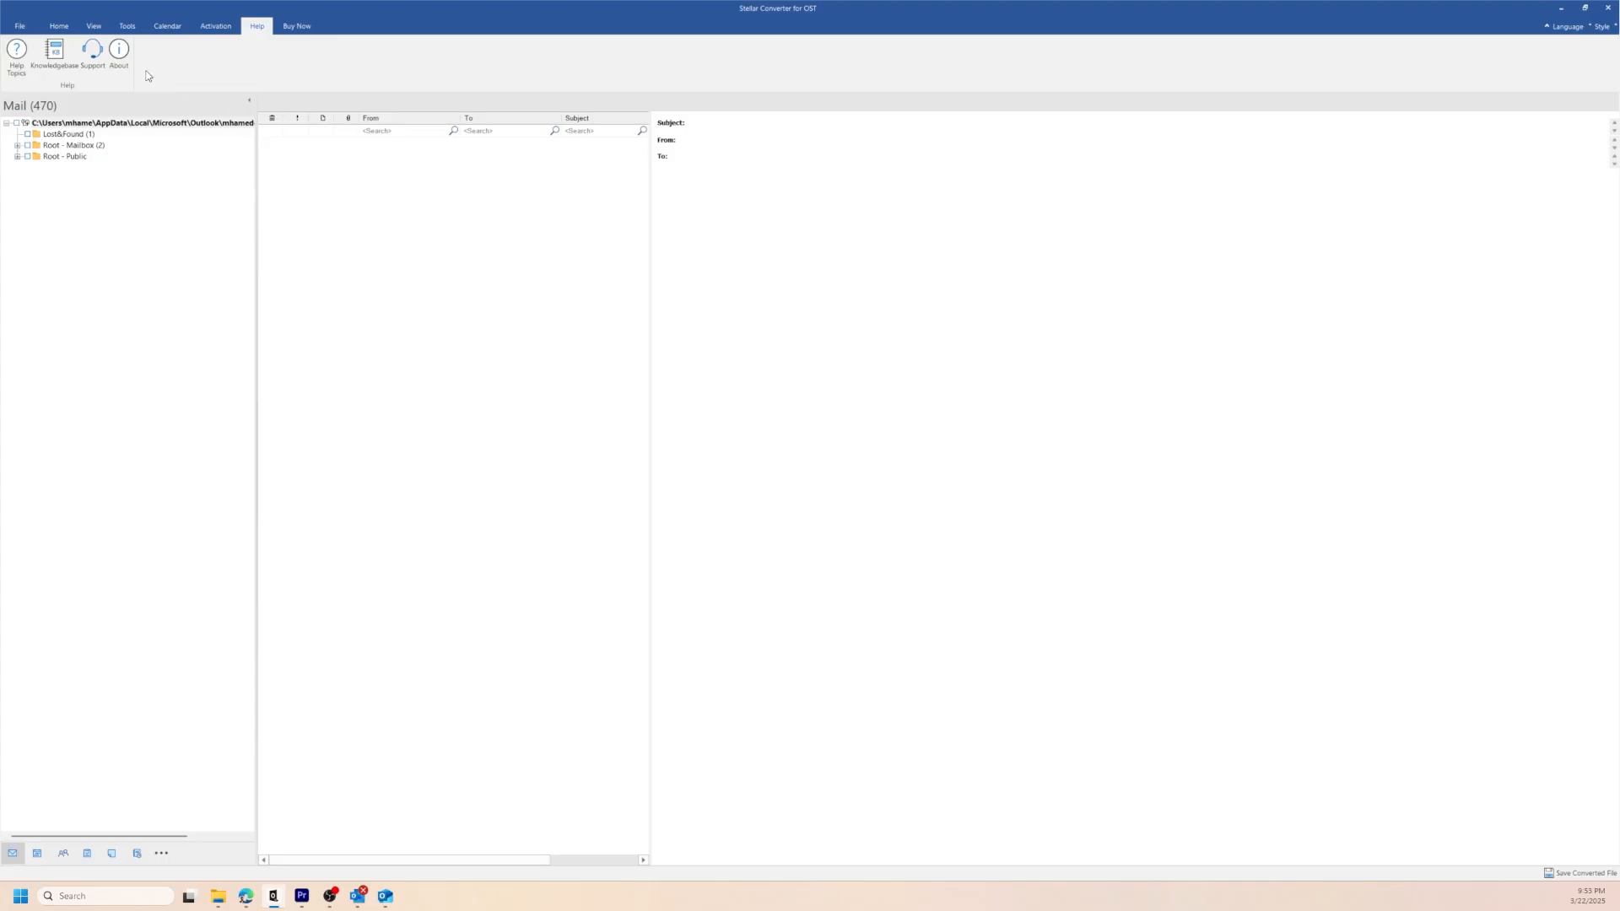
pyautogui.click(100, 73)
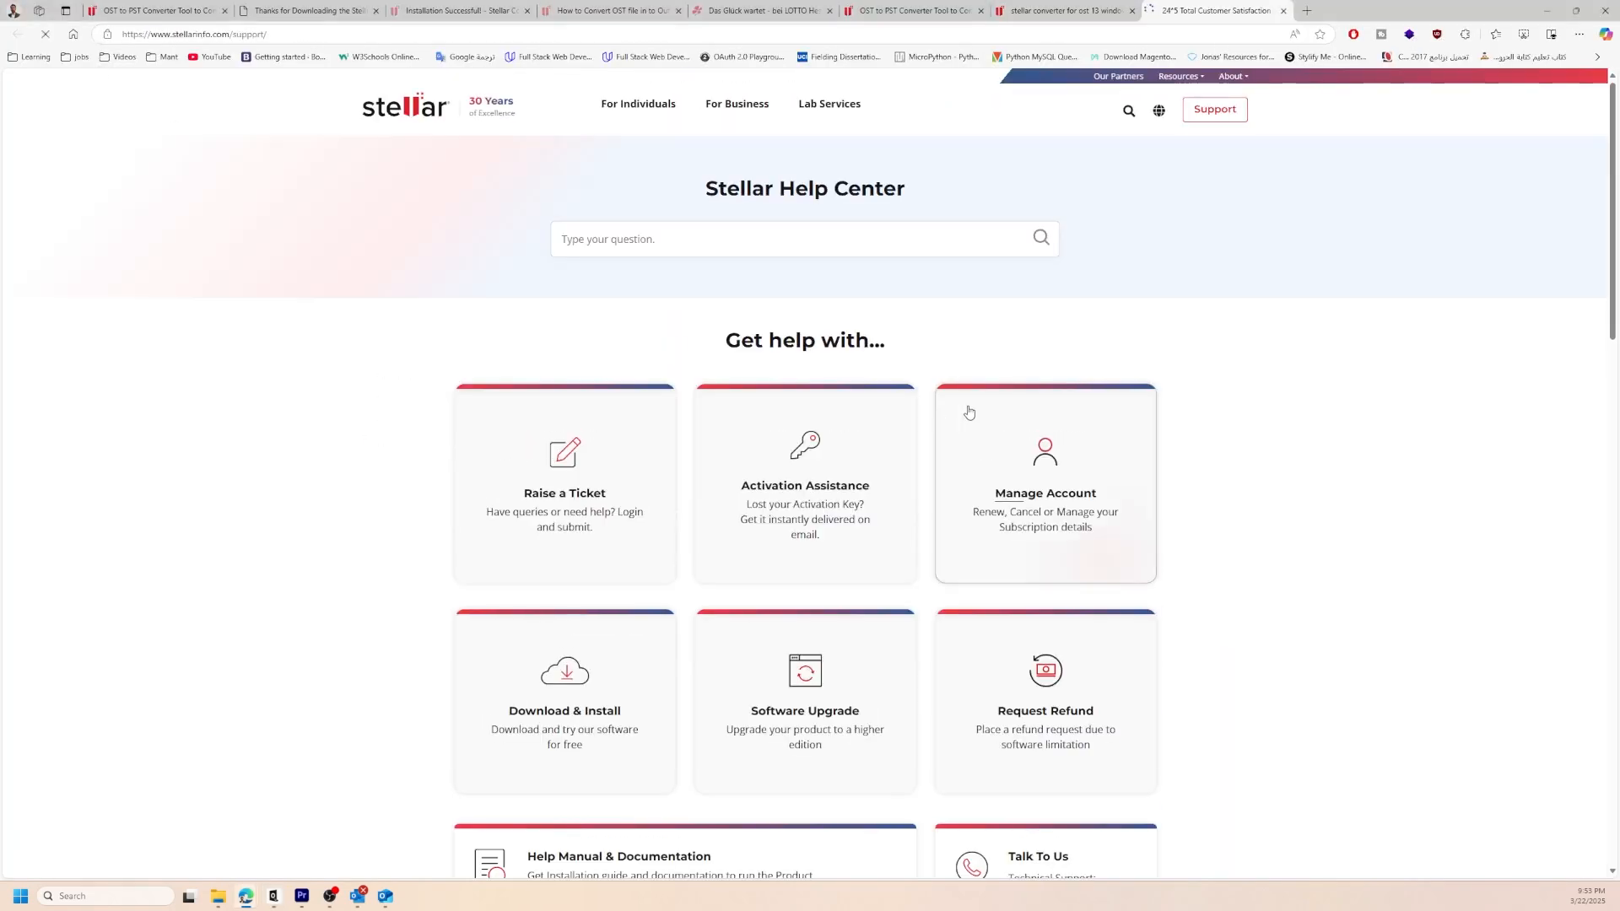
pyautogui.scroll(-3, 983, 421)
pyautogui.scroll(2, 979, 422)
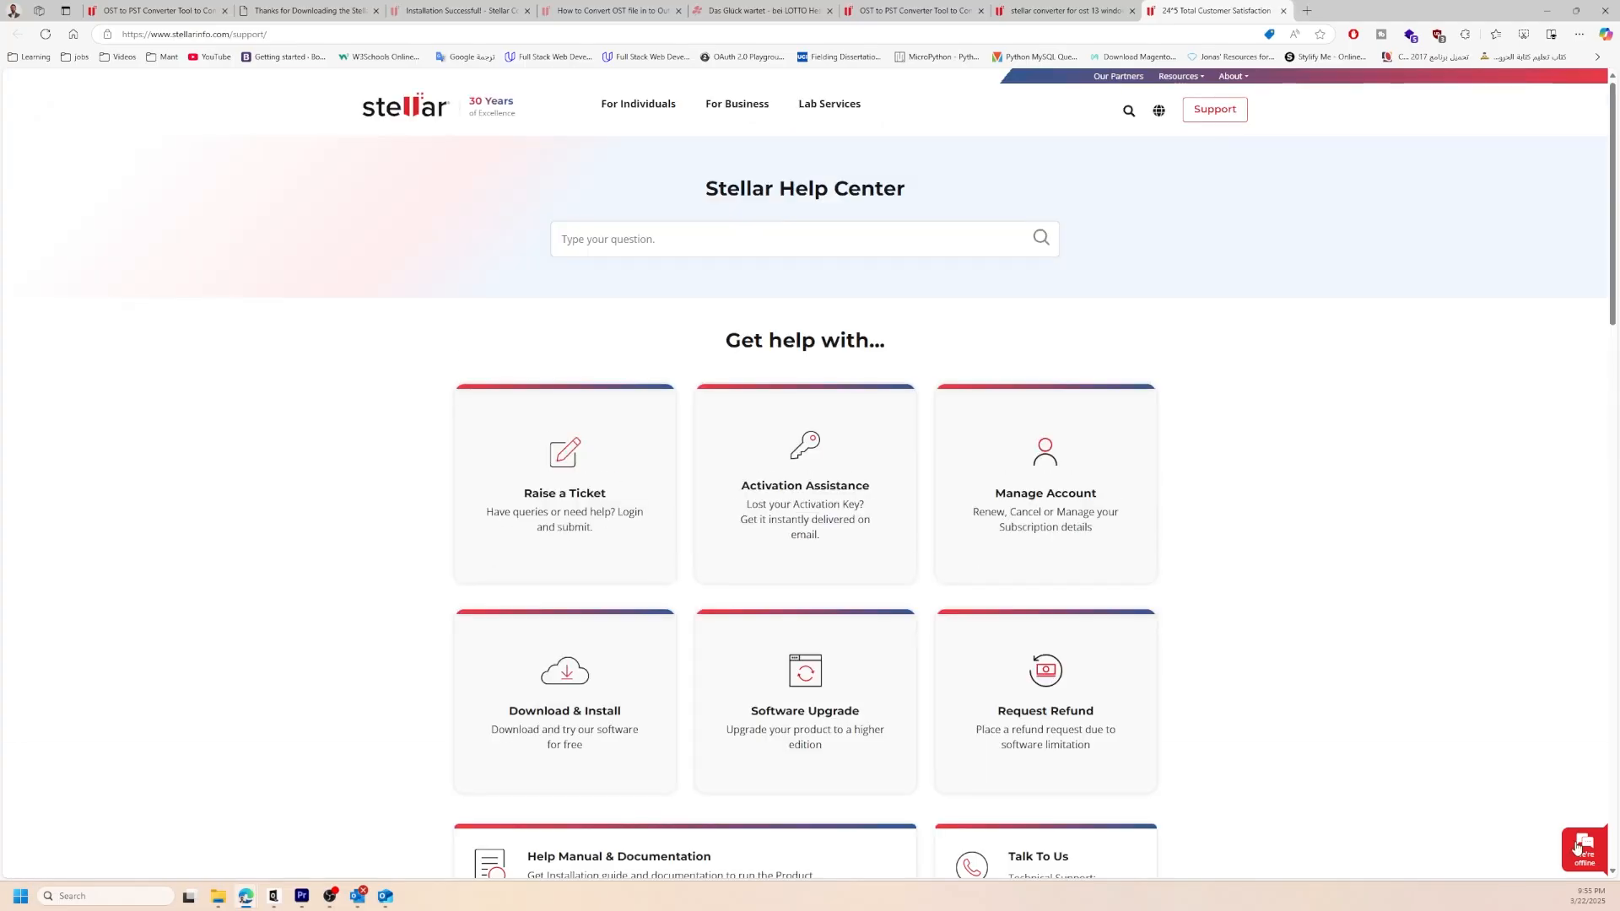
pyautogui.click(1576, 847)
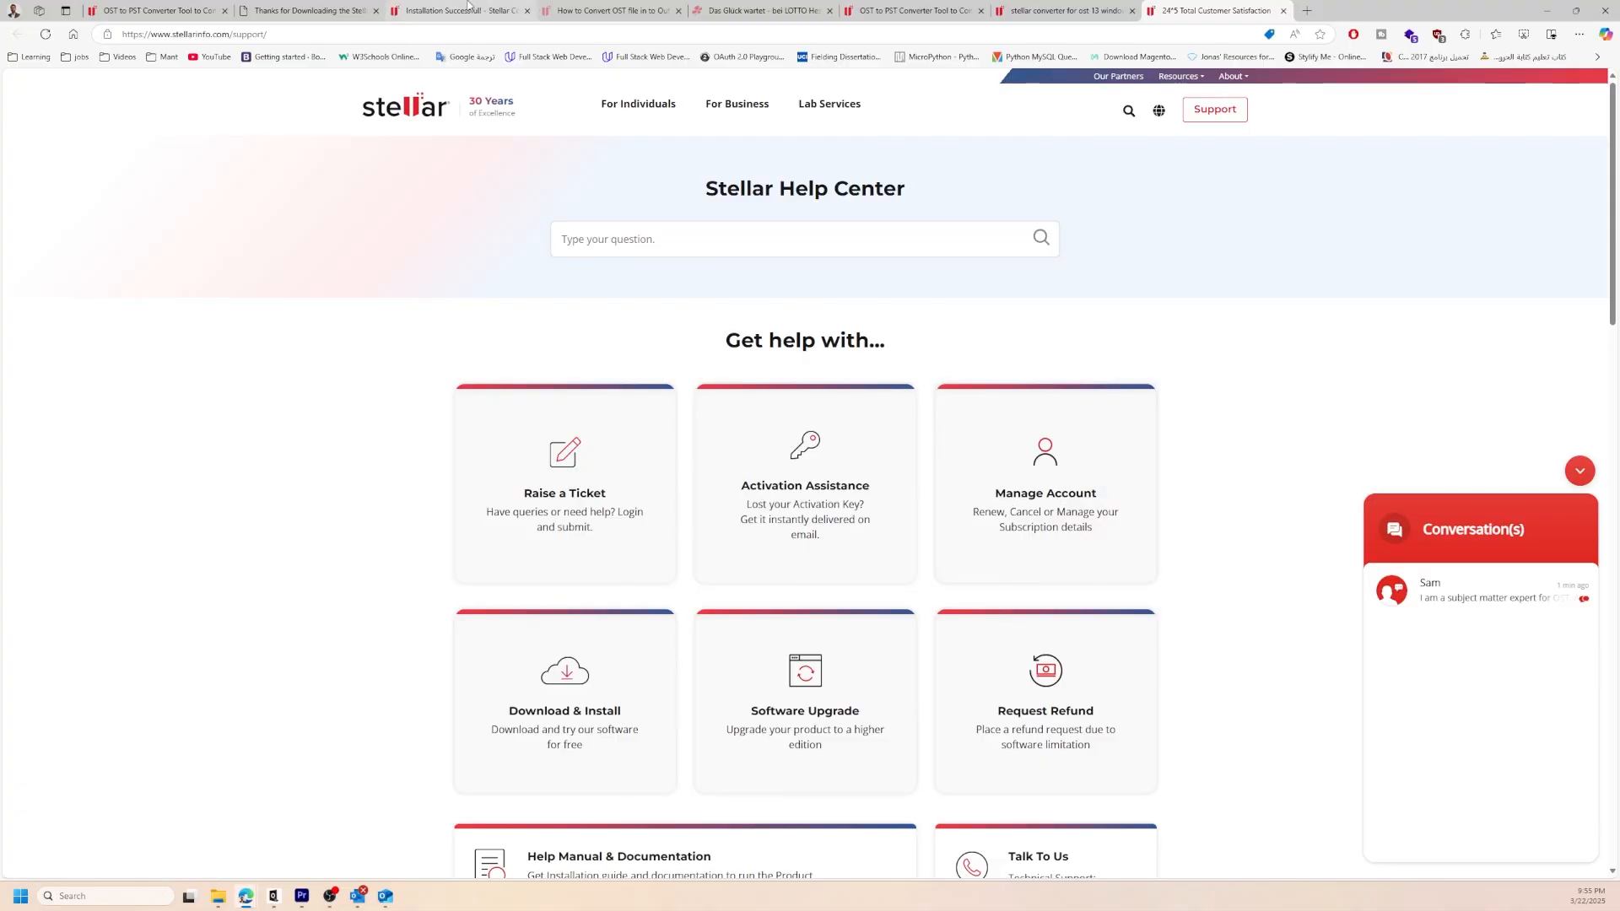
# Look through the Outlook-filtered updates on the Microsoft 365 Roadmap for planned PST support in new Outlook.
pyautogui.moveTo(468, 4)
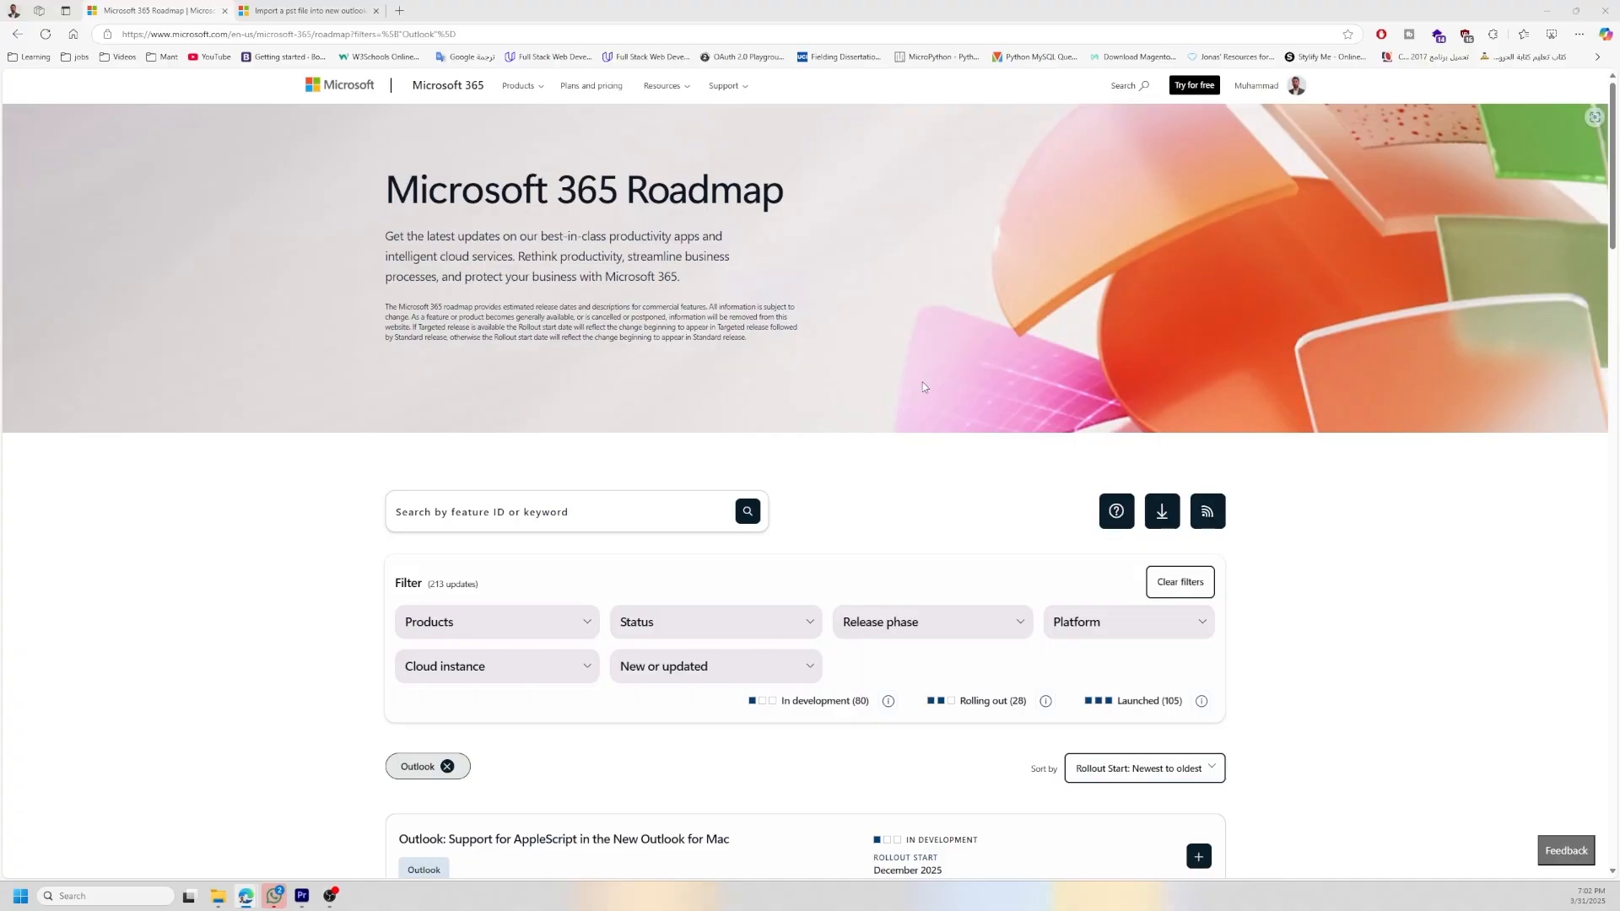
pyautogui.scroll(-5, 911, 387)
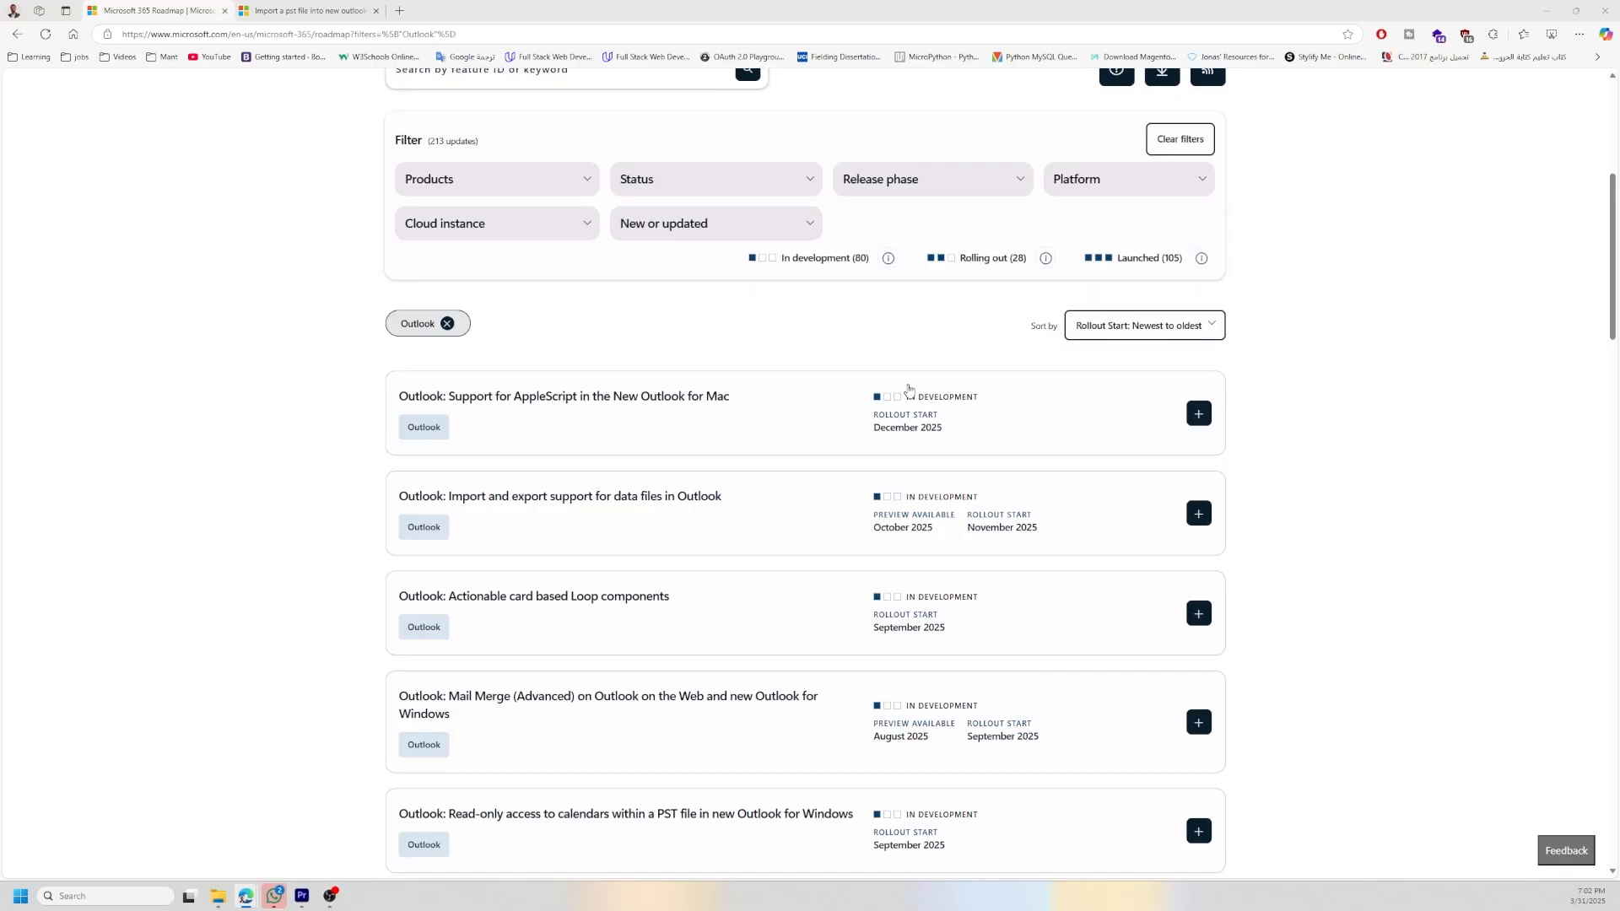
pyautogui.scroll(-7, 580, 477)
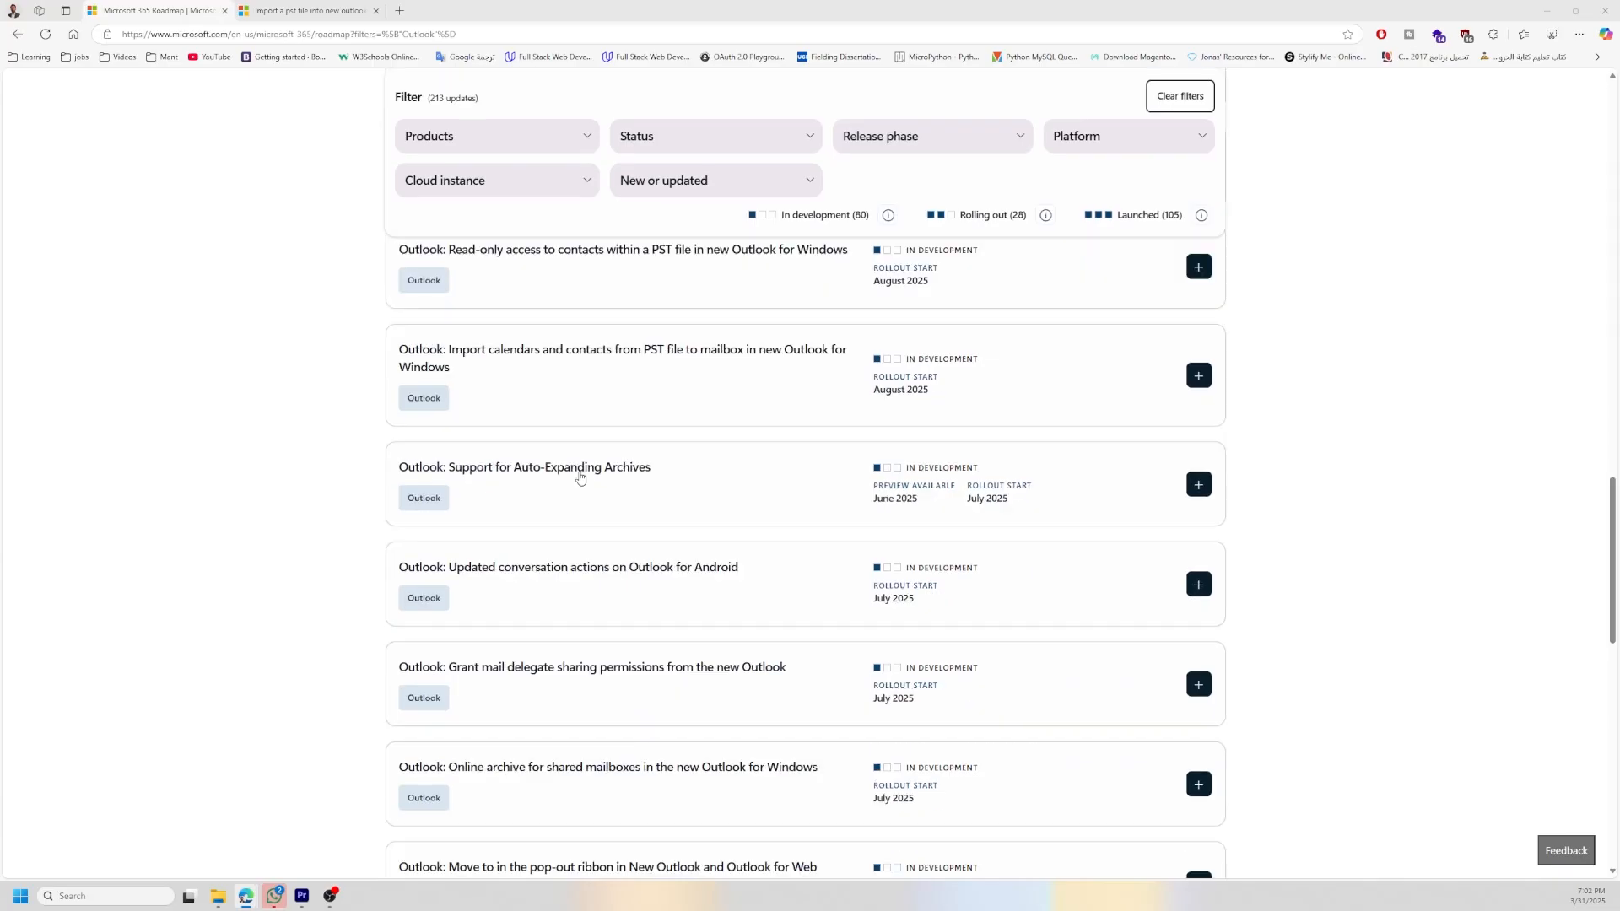